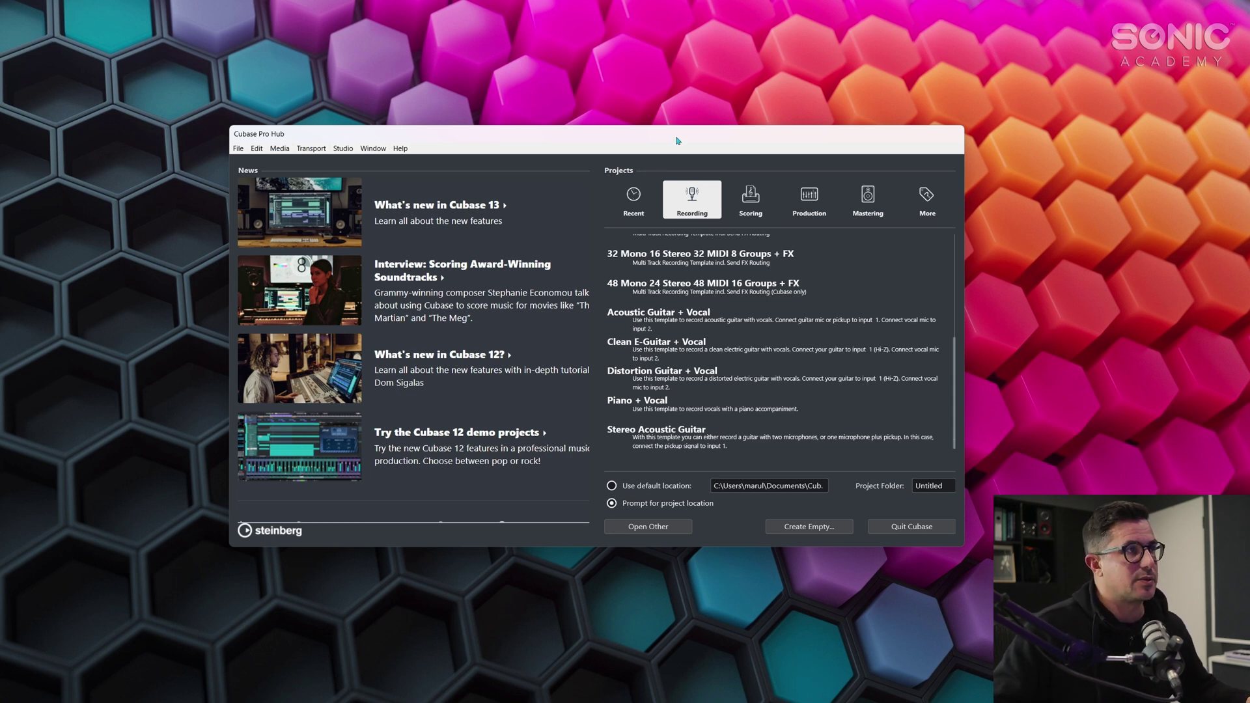
Open the Hub's File menu to reach the recent projects list
left_click(242, 148)
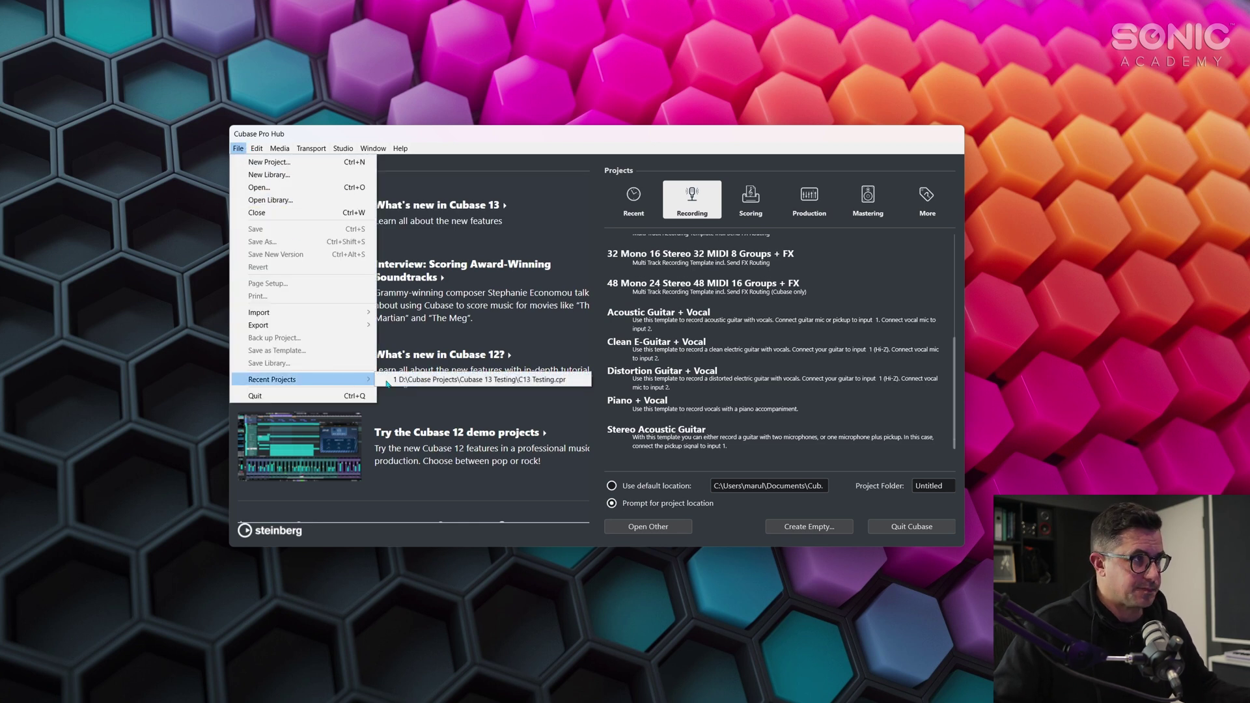
Open C13 Testing.cpr from the recent projects
left_click(388, 380)
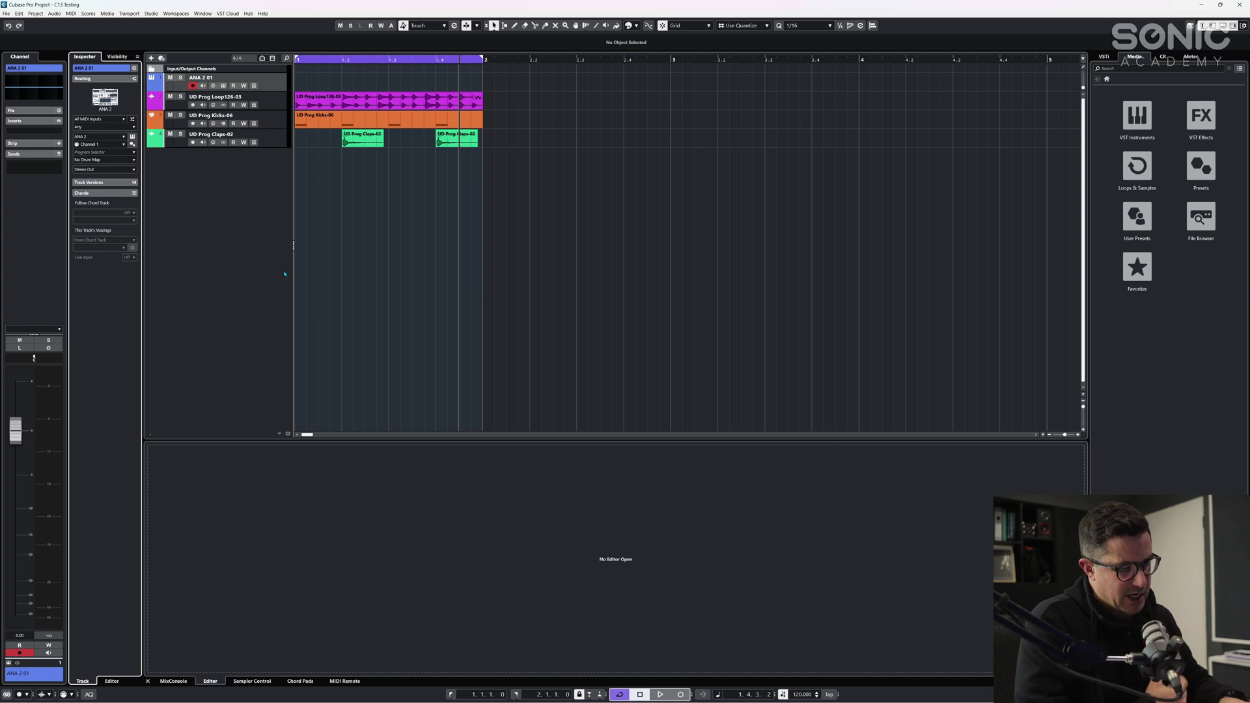
key("F4")
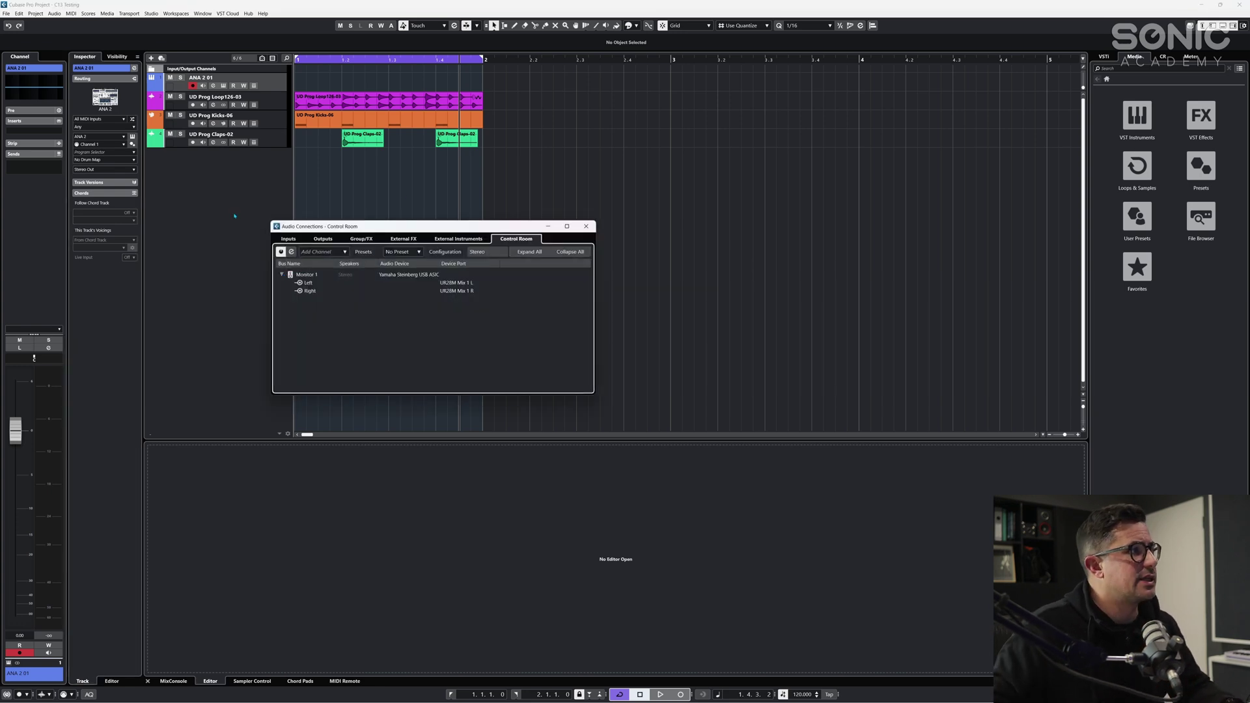
left_click_drag(404, 226, 287, 216)
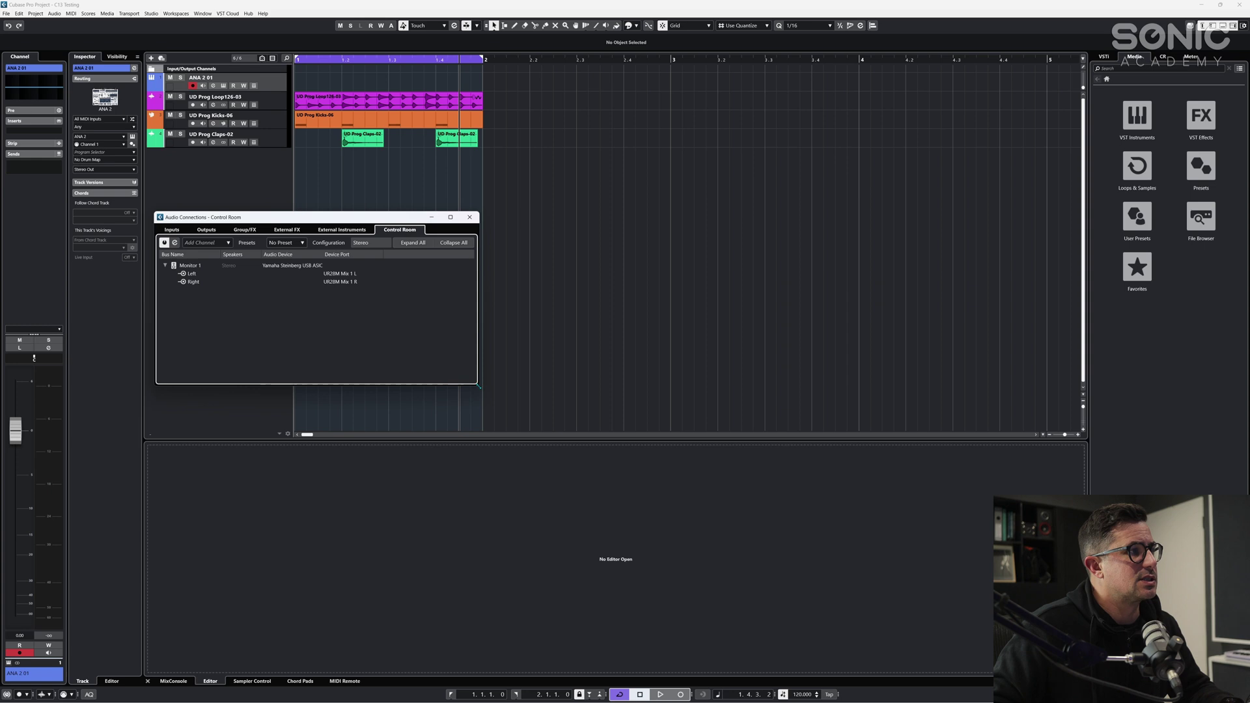
left_click_drag(479, 386, 645, 528)
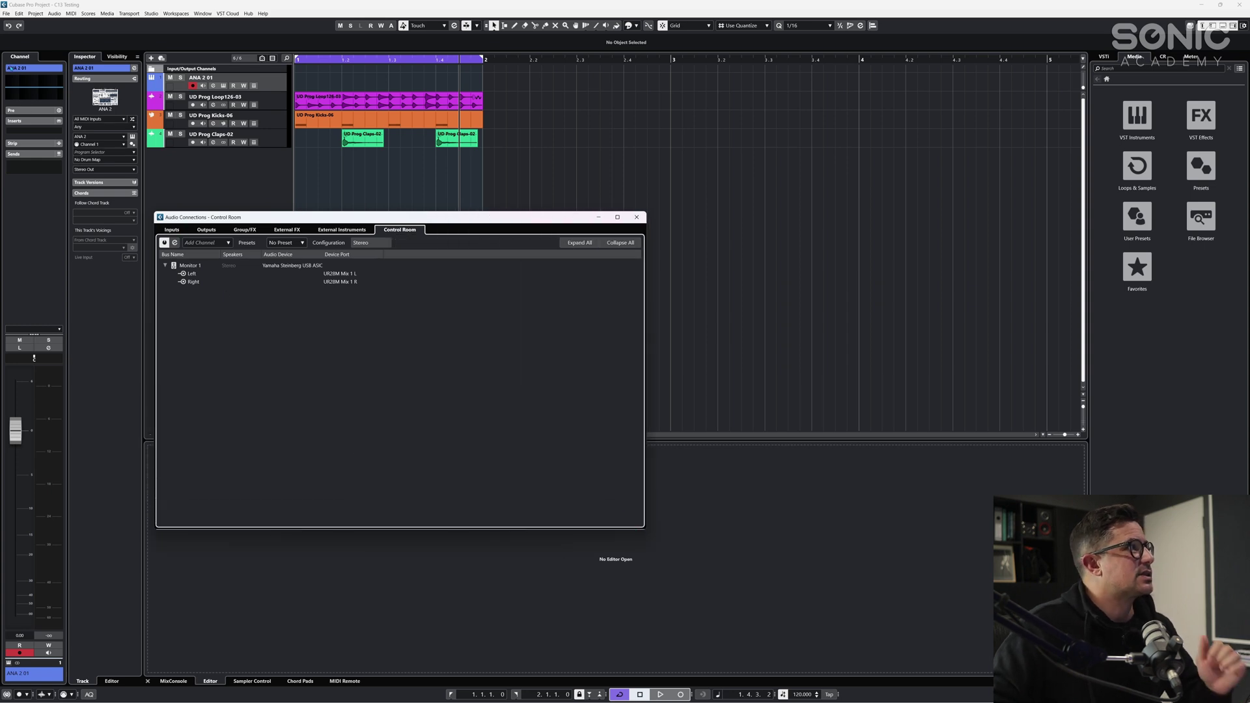
left_click(5, 13)
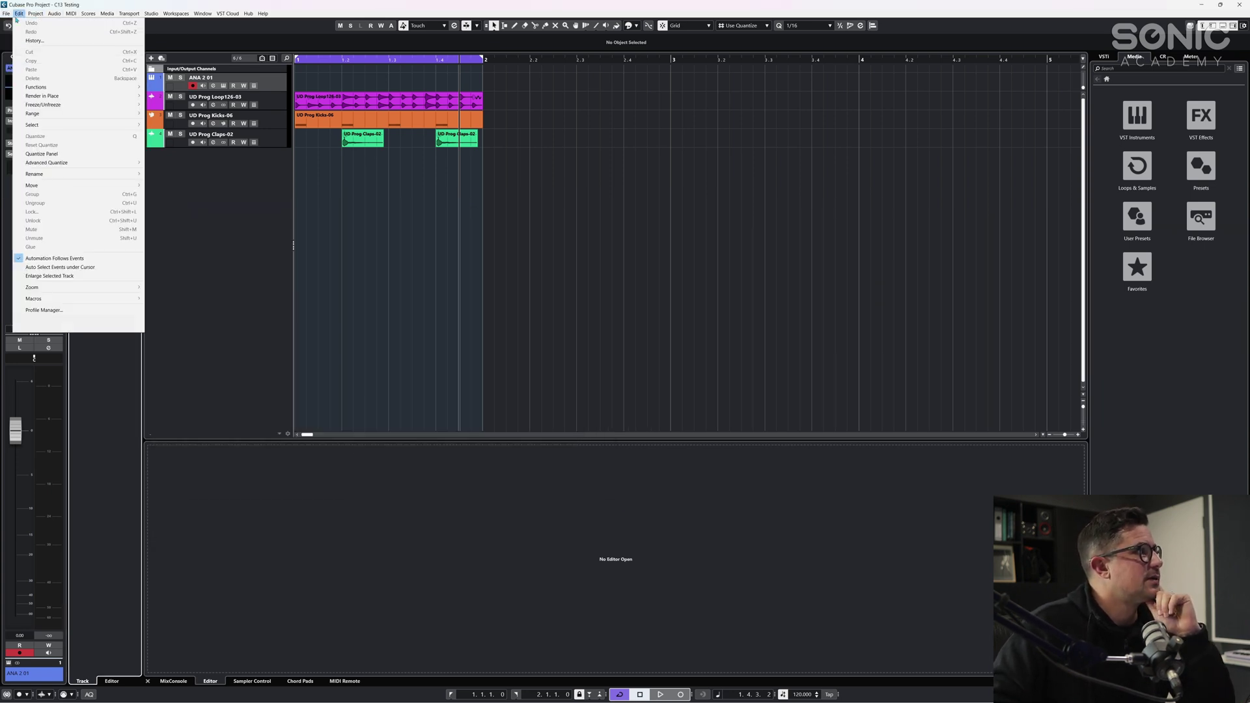
left_click(104, 319)
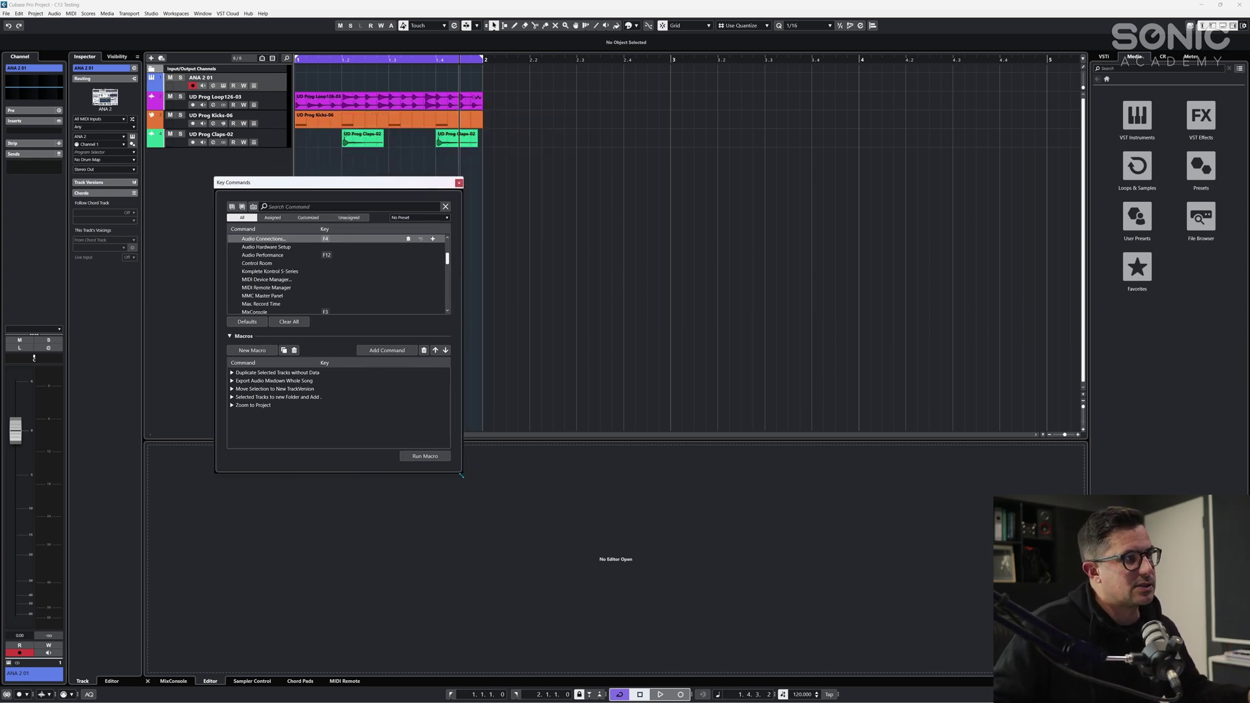
left_click_drag(461, 476, 641, 657)
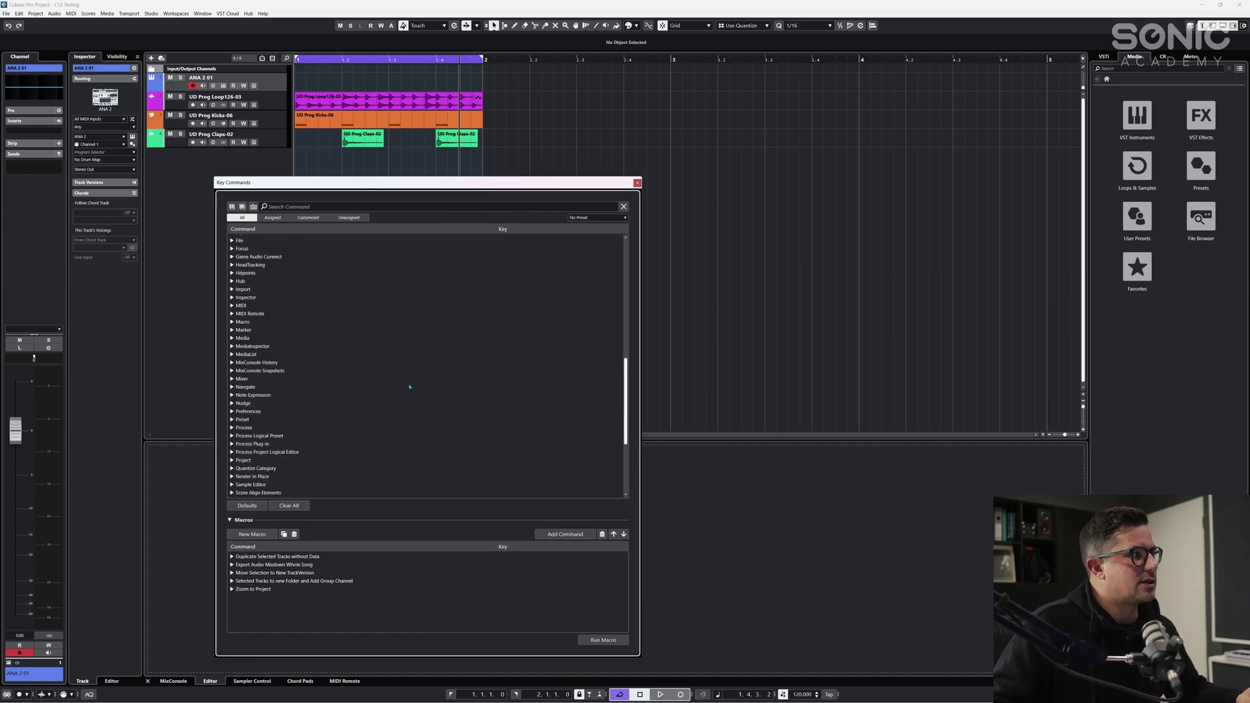
scroll(409, 387, "down", 5)
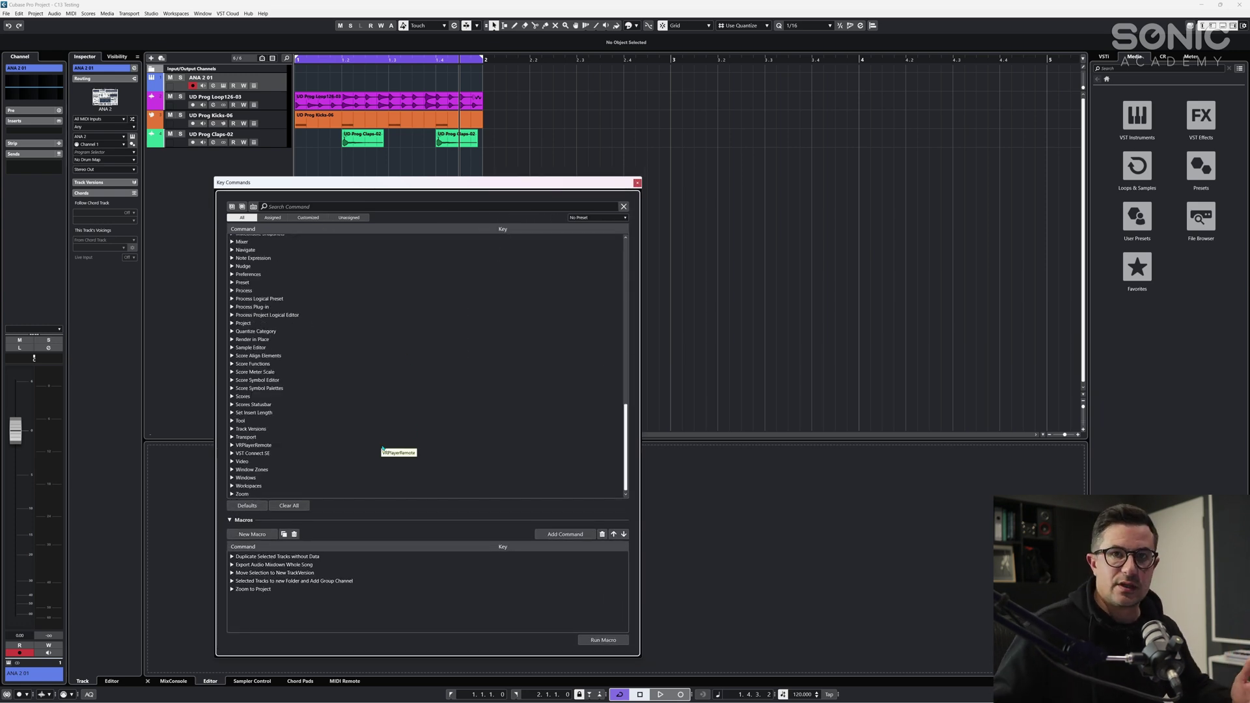
left_click(637, 183)
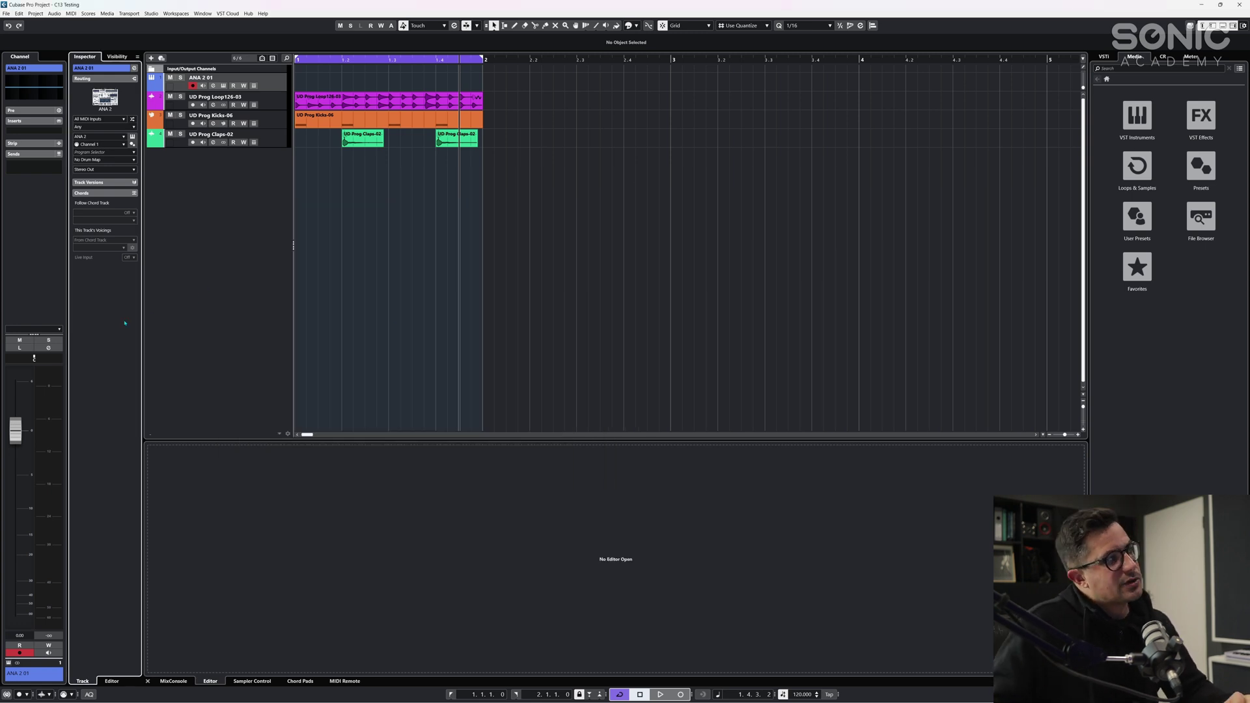
left_click(43, 247)
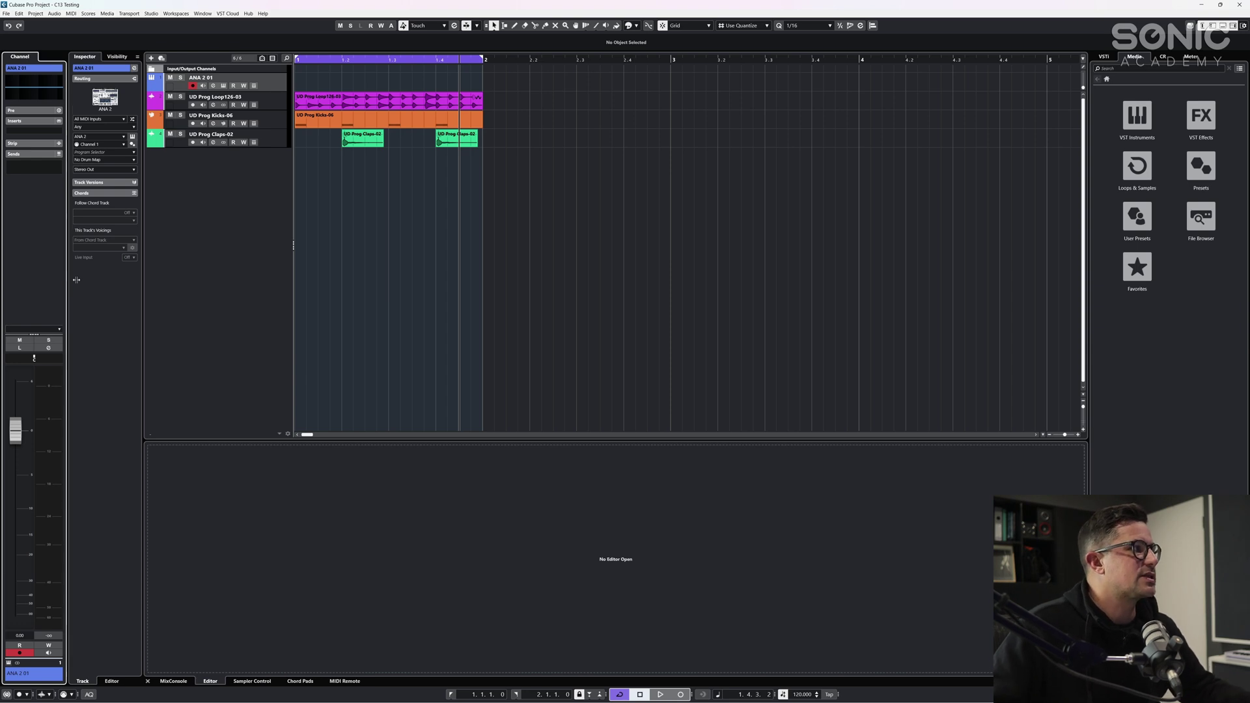
left_click(114, 283)
left_click(1203, 25)
left_click(1203, 26)
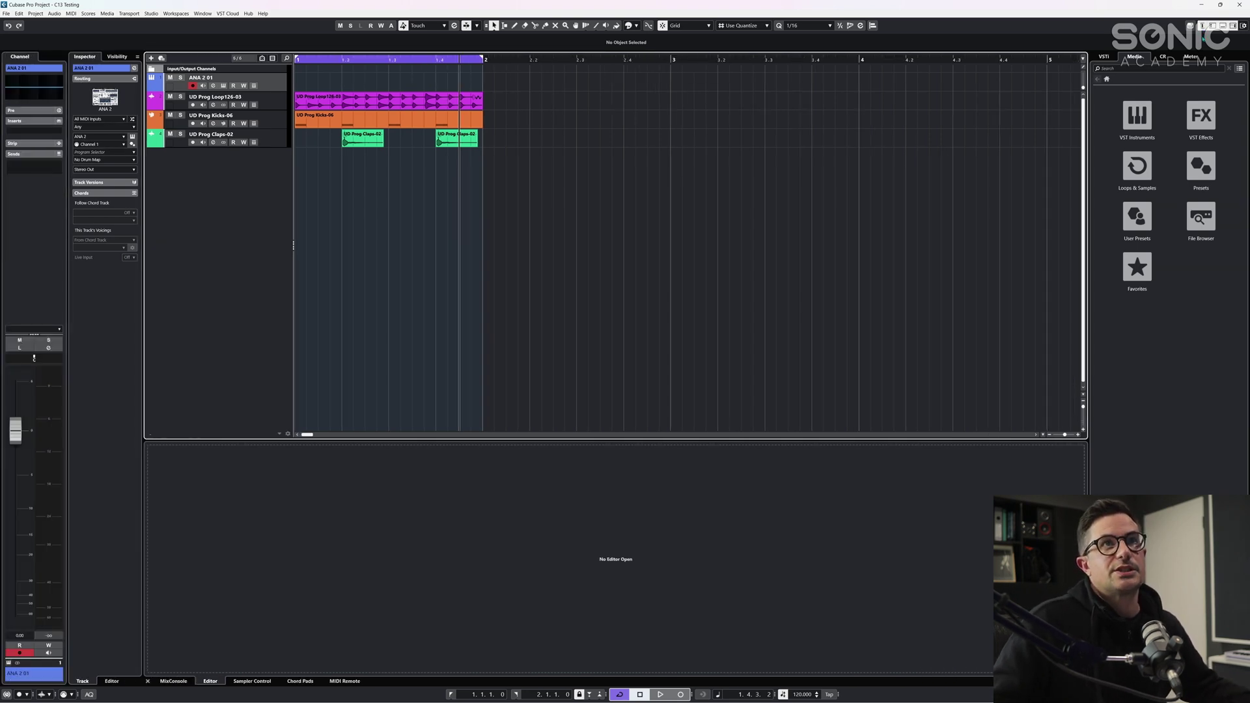
left_click(1213, 26)
left_click(1202, 26)
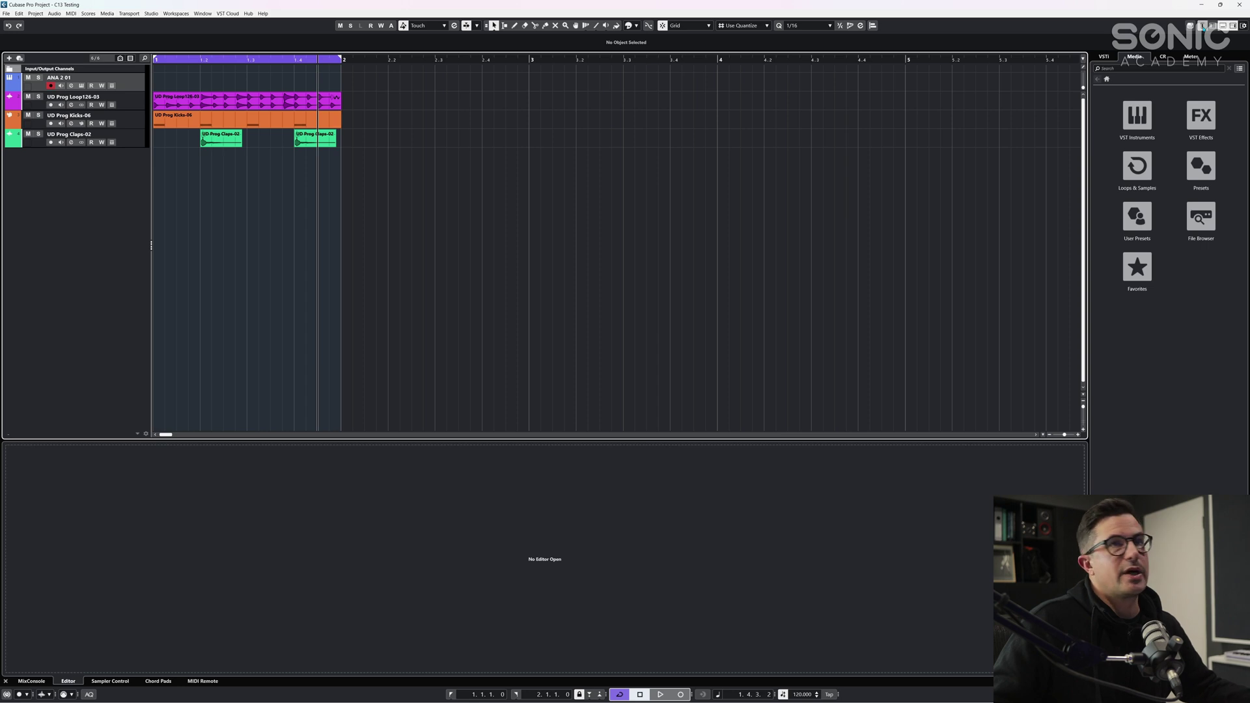
left_click(1203, 26)
left_click(1212, 26)
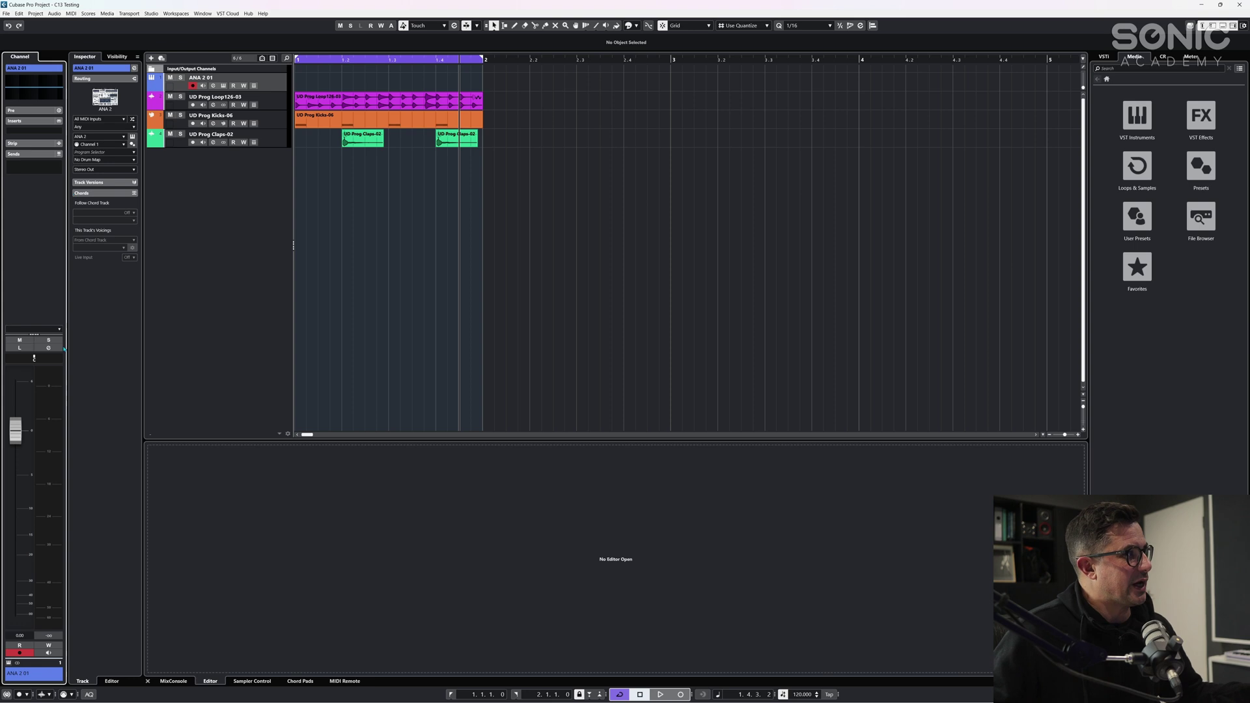
Show the Notepad, Expression Map, Note Expression, MIDI Inserts and MIDI Modifiers Inspector sections
right_click(108, 303)
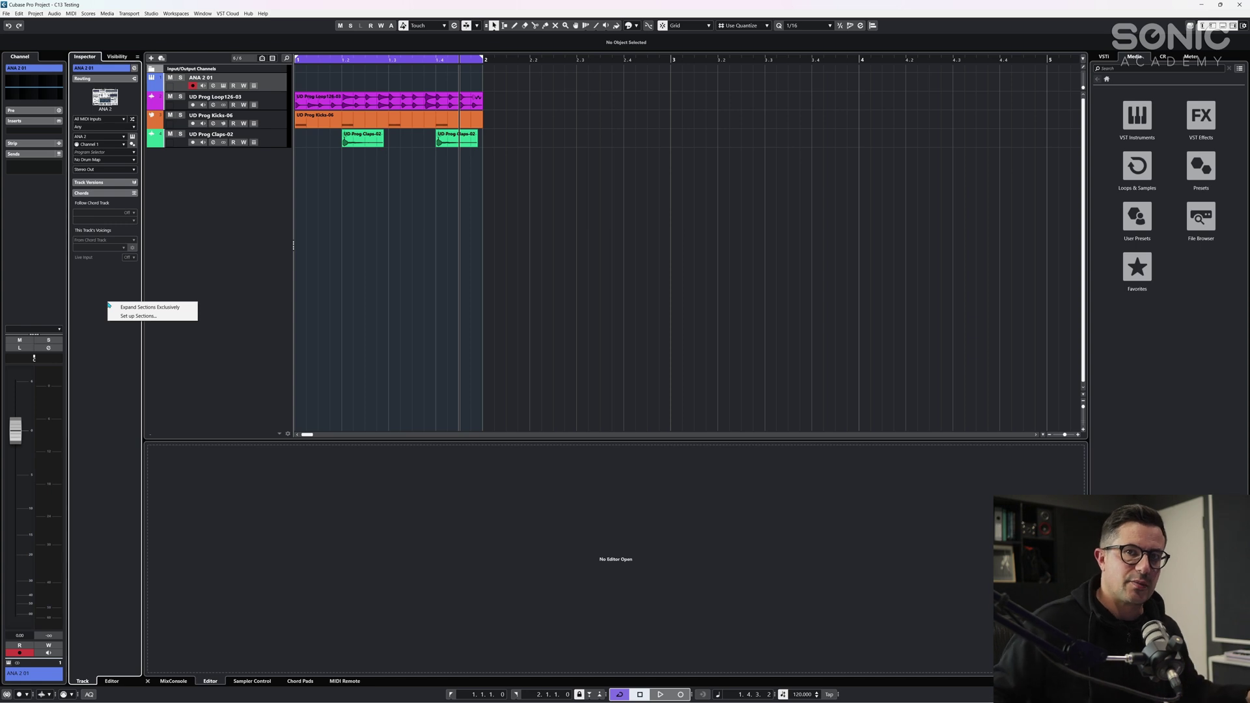
left_click(138, 316)
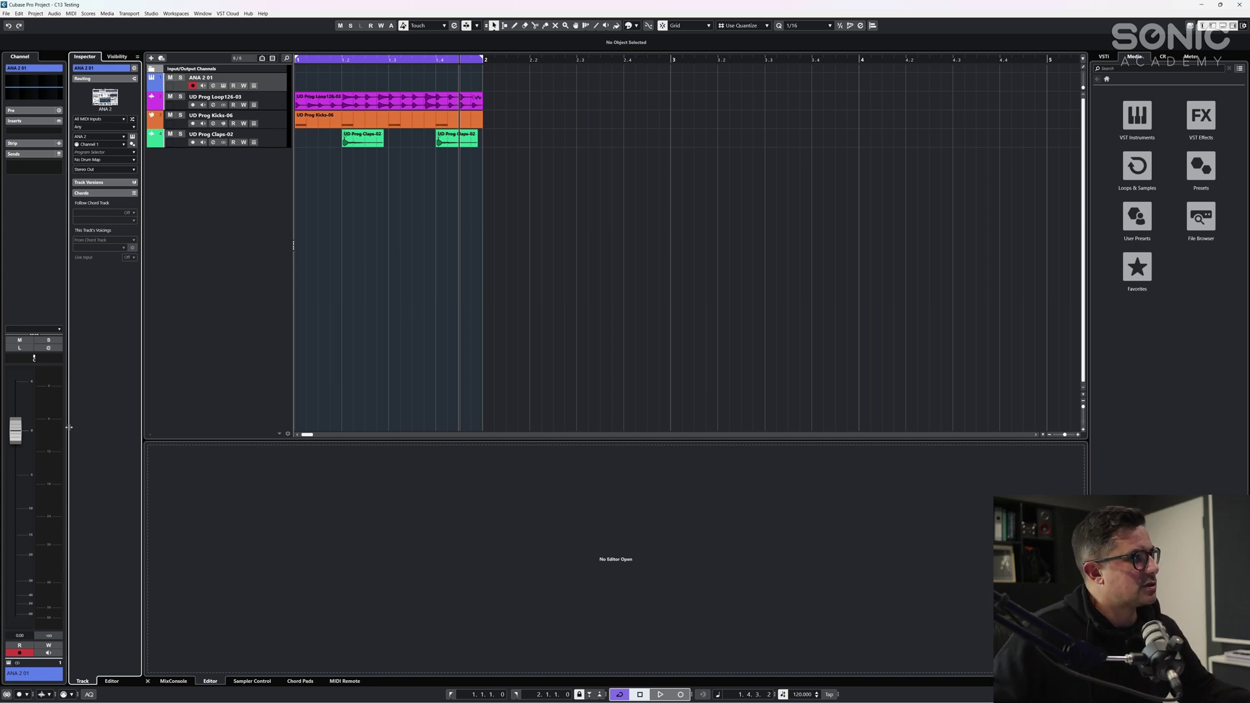
right_click(97, 382)
left_click(114, 394)
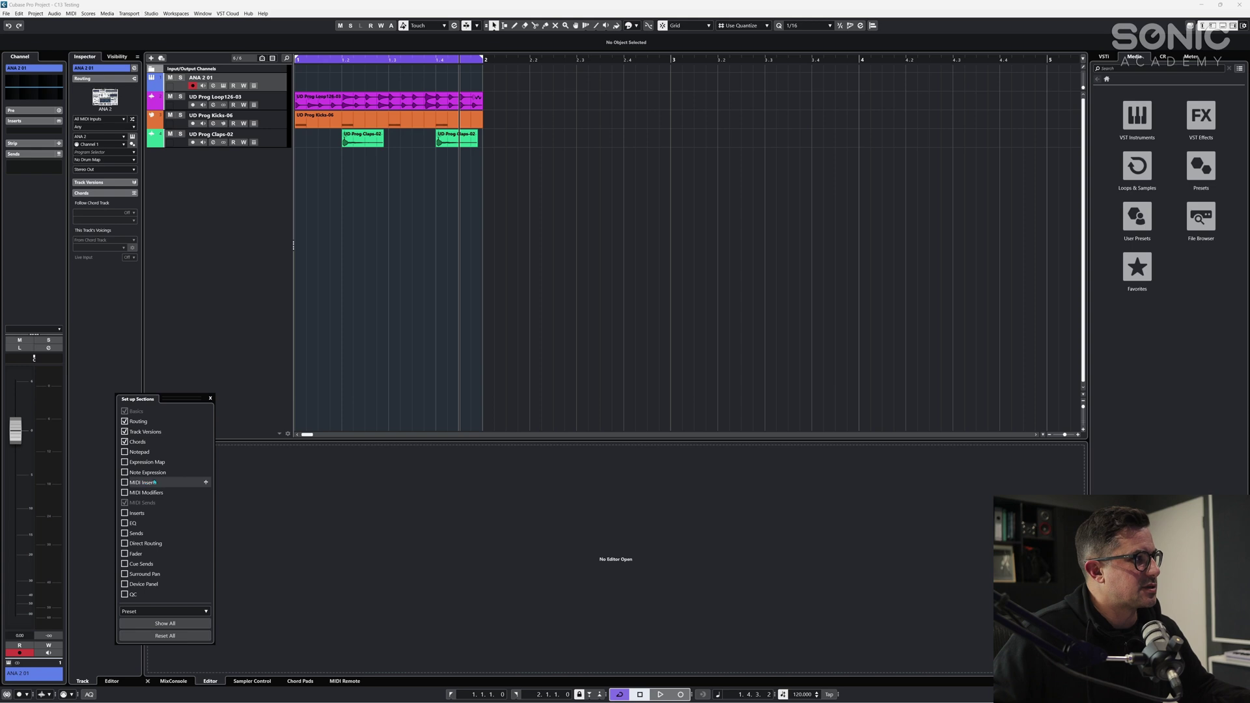
left_click(126, 453)
left_click(125, 462)
left_click(125, 472)
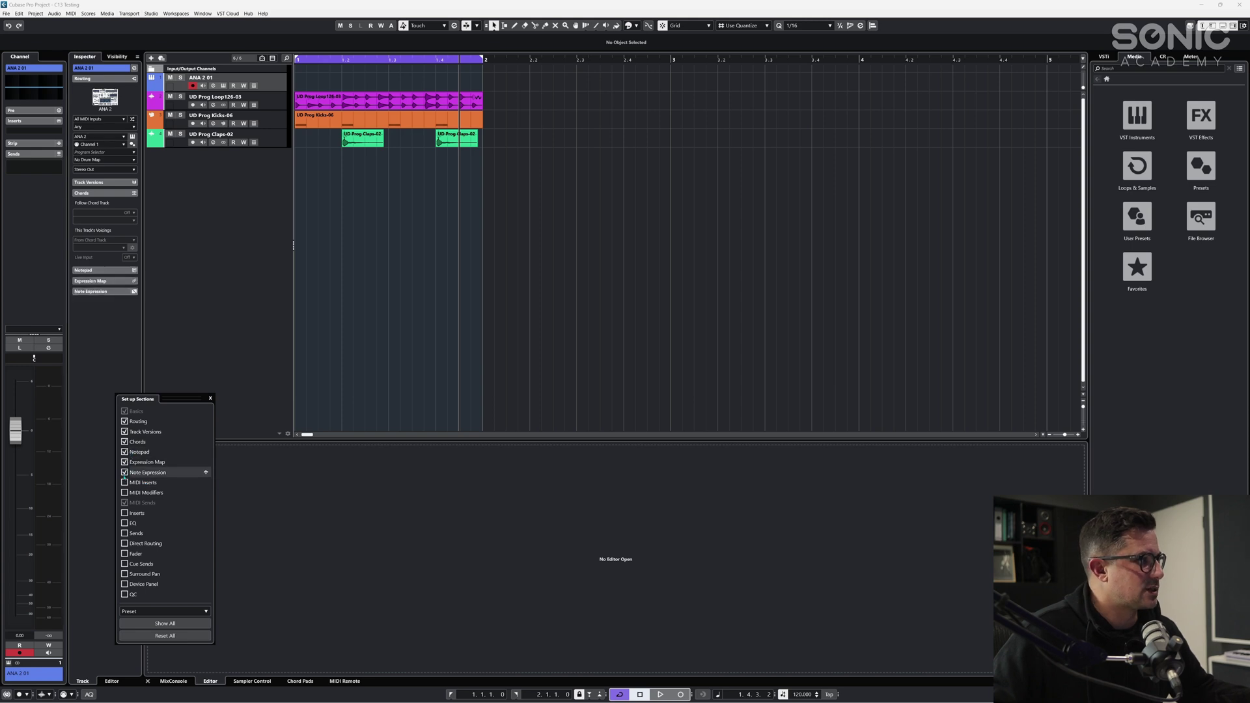
left_click(125, 483)
left_click(125, 493)
Also show Inserts, Sends, Direct Routing, Fader, Cue Sends, Surround Pan, Device Panel, QC and EQ sections
left_click(125, 513)
left_click(125, 534)
left_click(125, 544)
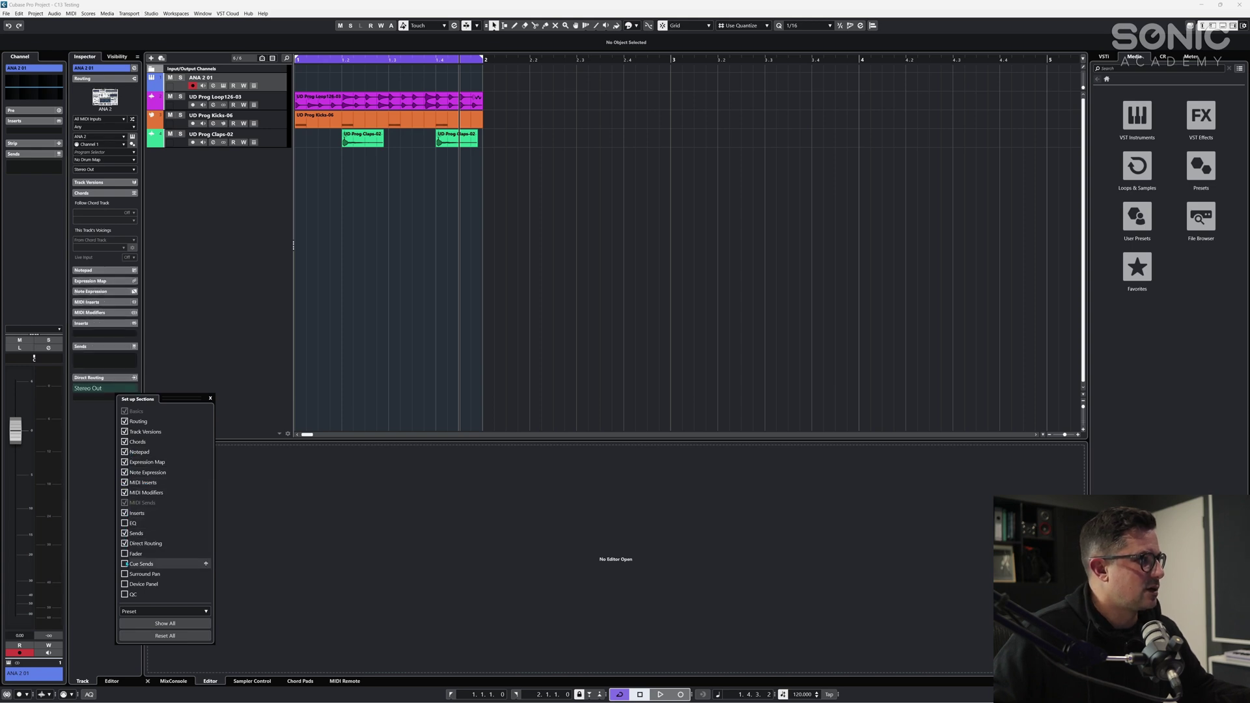
left_click(125, 554)
left_click(125, 564)
left_click(125, 574)
left_click(125, 584)
left_click(125, 594)
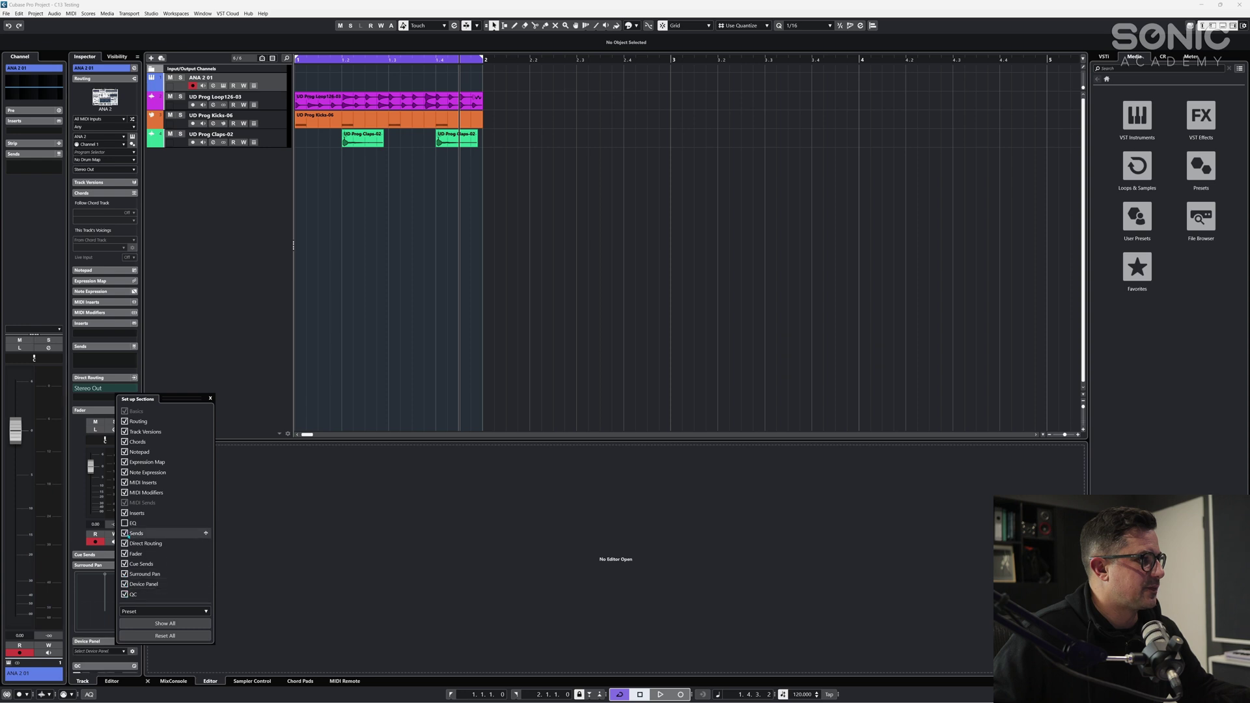
left_click(125, 524)
scroll(77, 435, "down", 1)
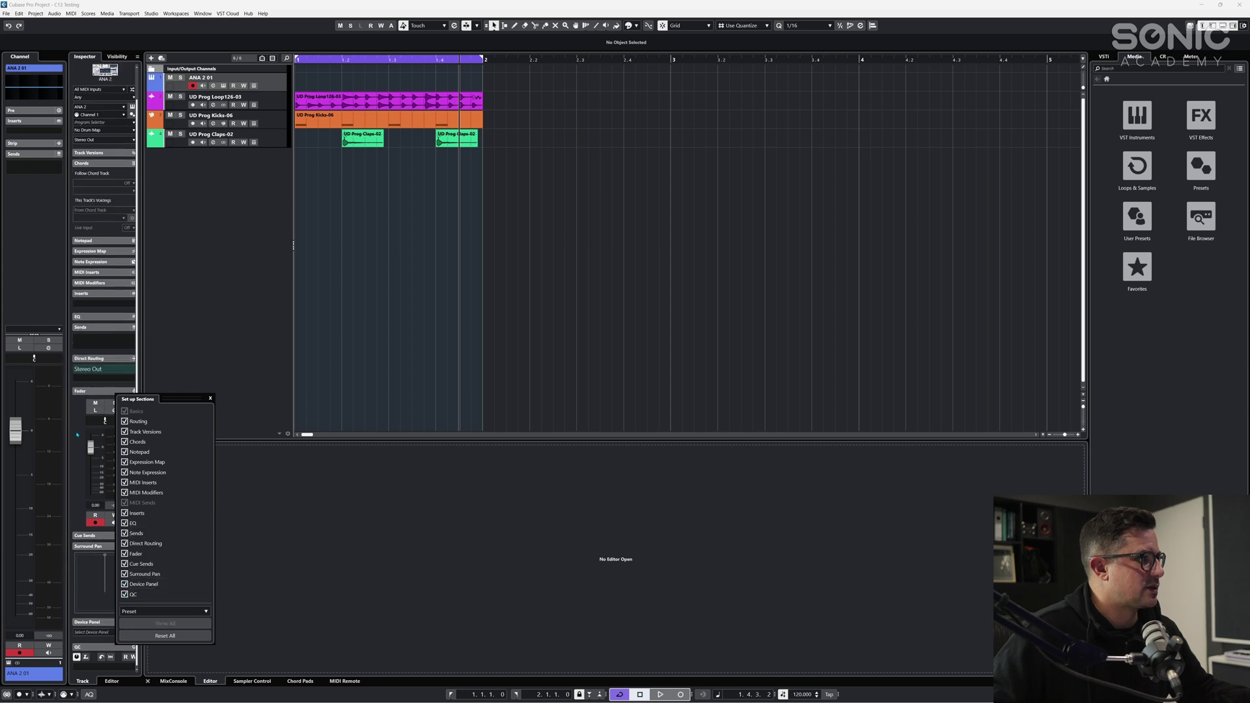
left_click(210, 398)
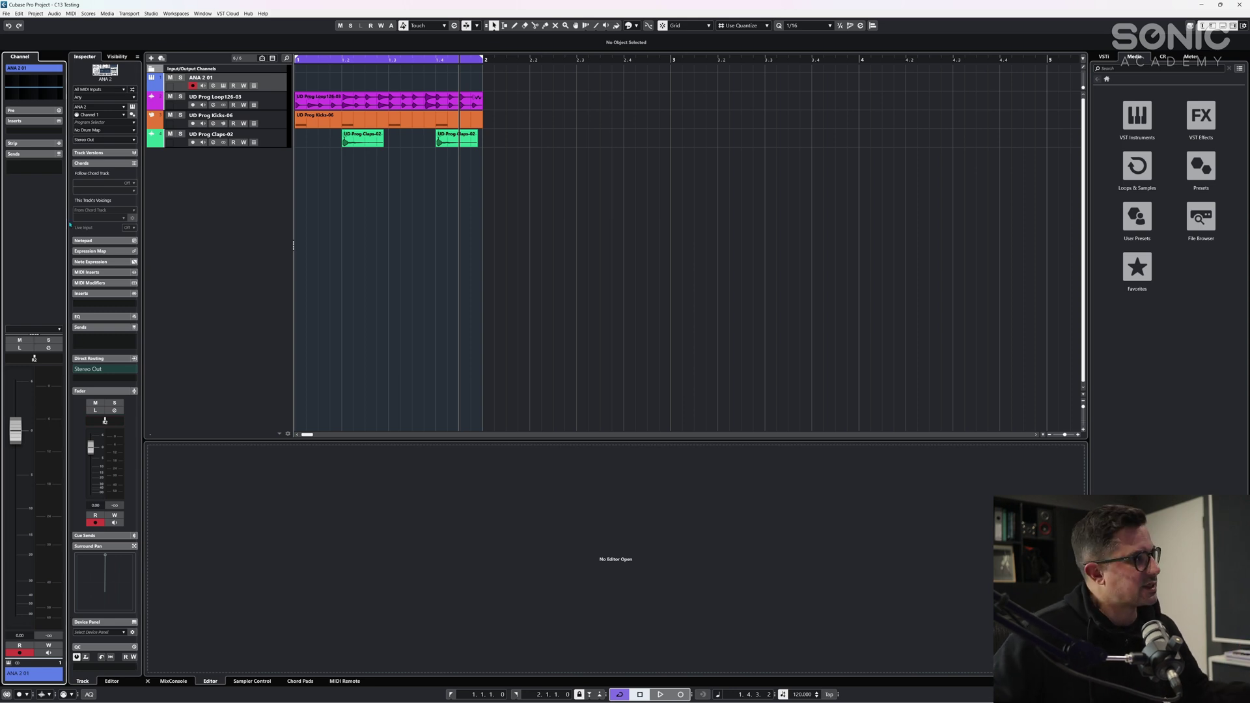
Check the channel zone's section setup and leave it unchanged
right_click(47, 248)
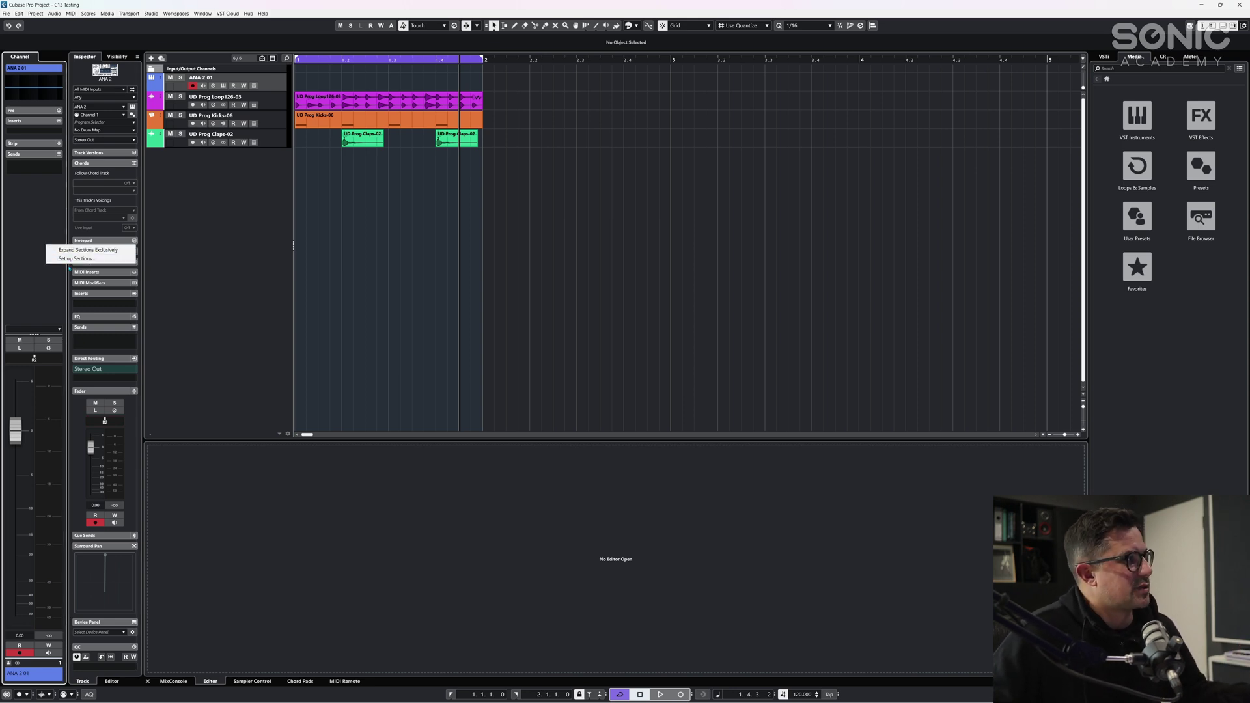
left_click(79, 259)
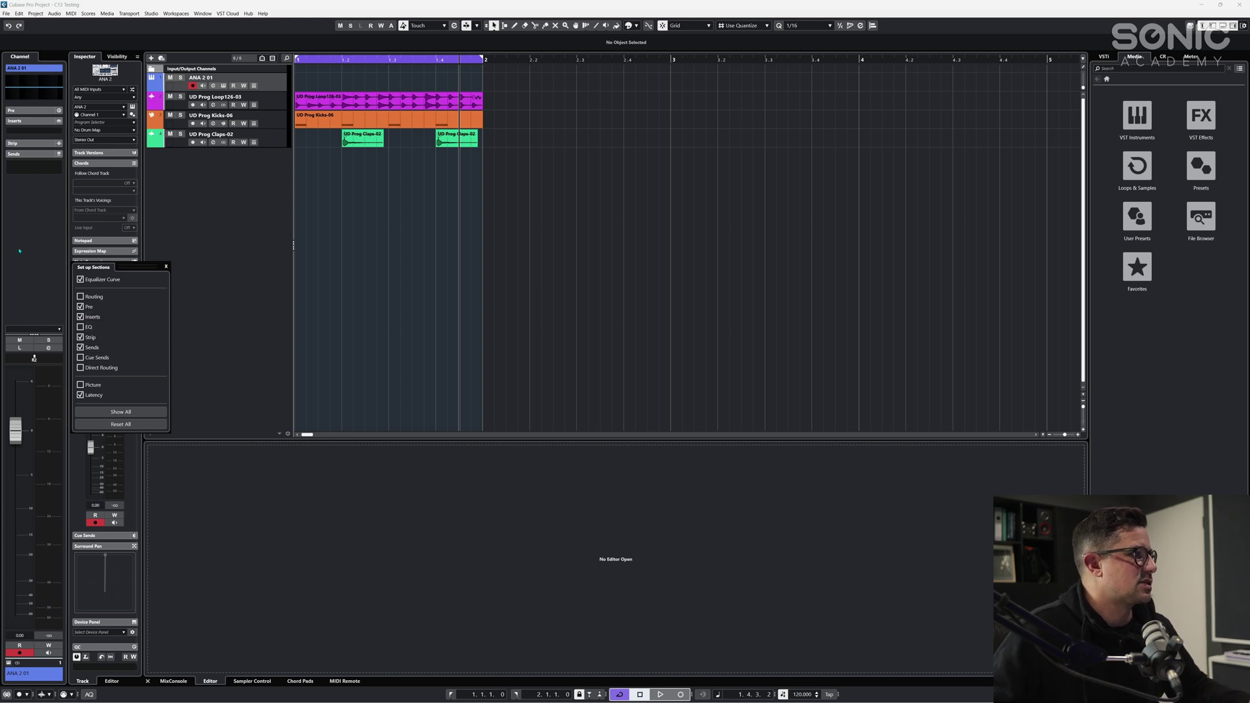
left_click(146, 311)
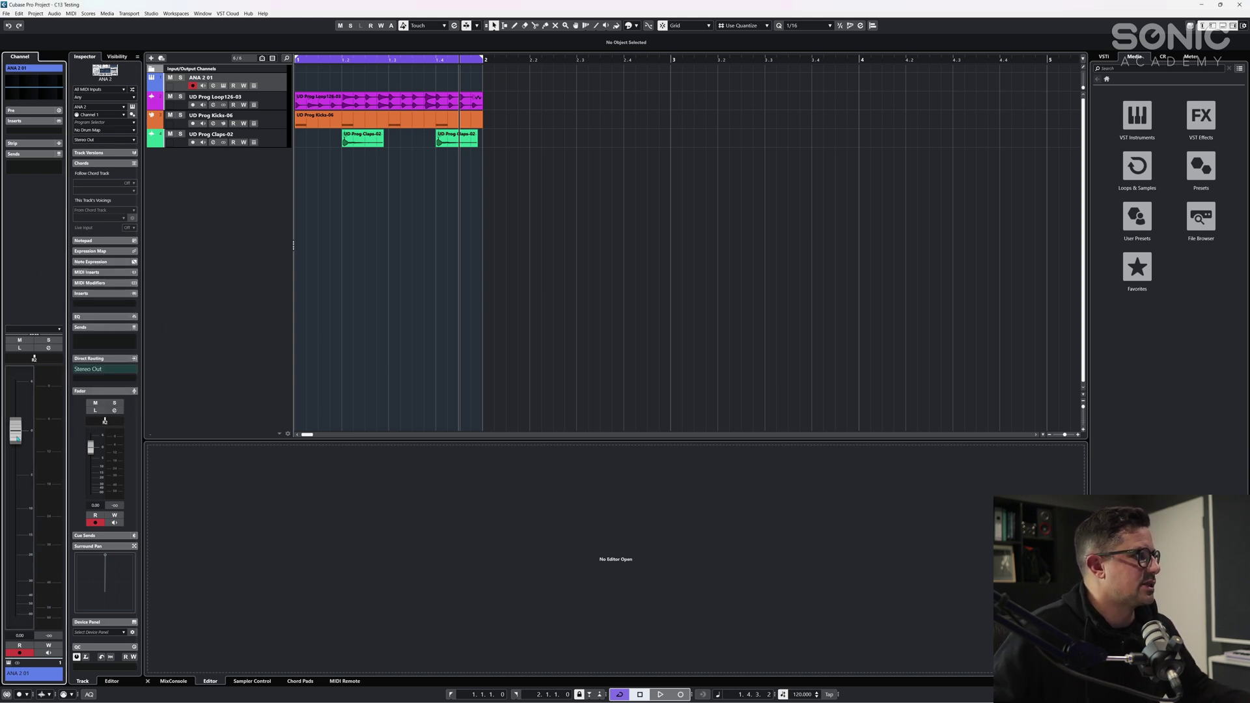
Load Beat Designer into the first MIDI insert slot of ANA 2 01
left_click(56, 349)
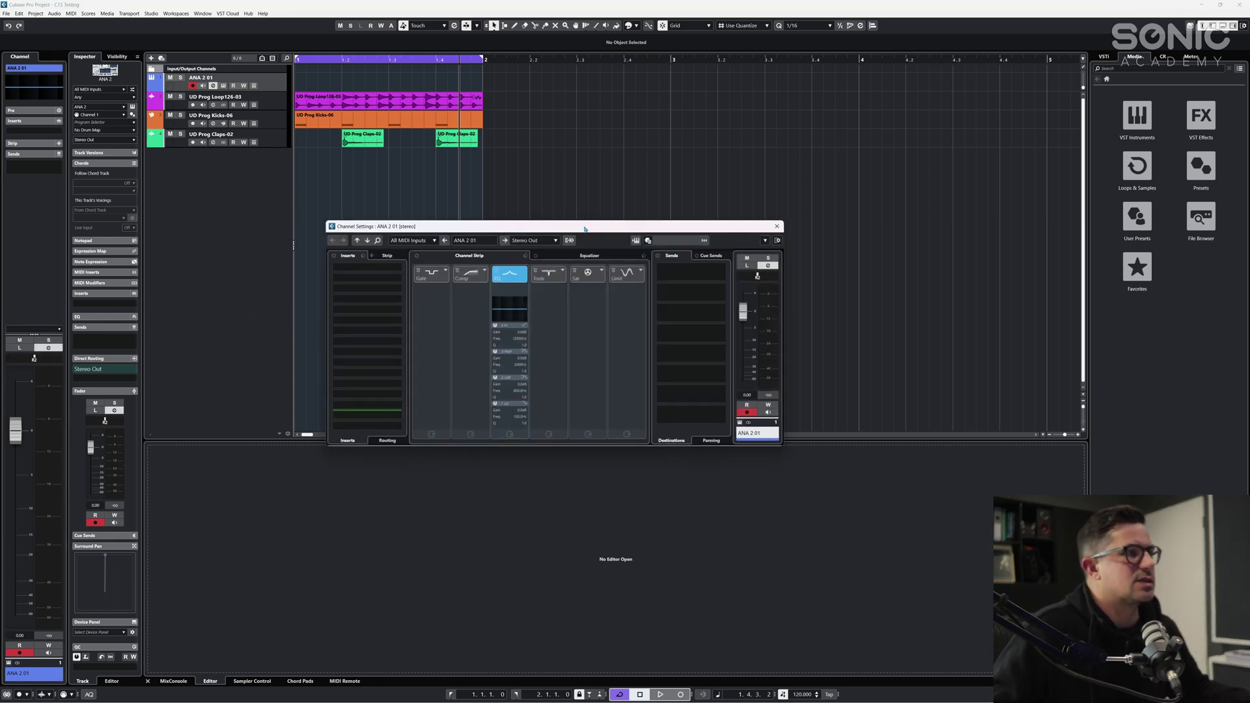
left_click(777, 228)
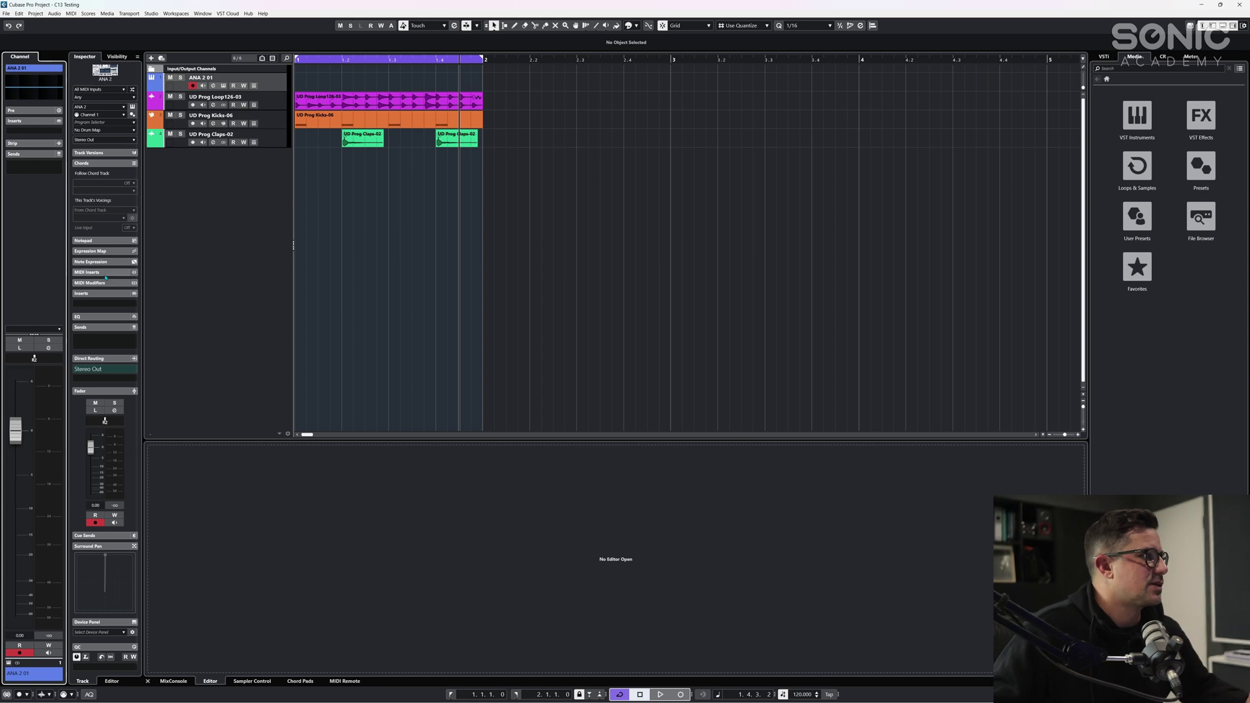
left_click(104, 273)
left_click(120, 291)
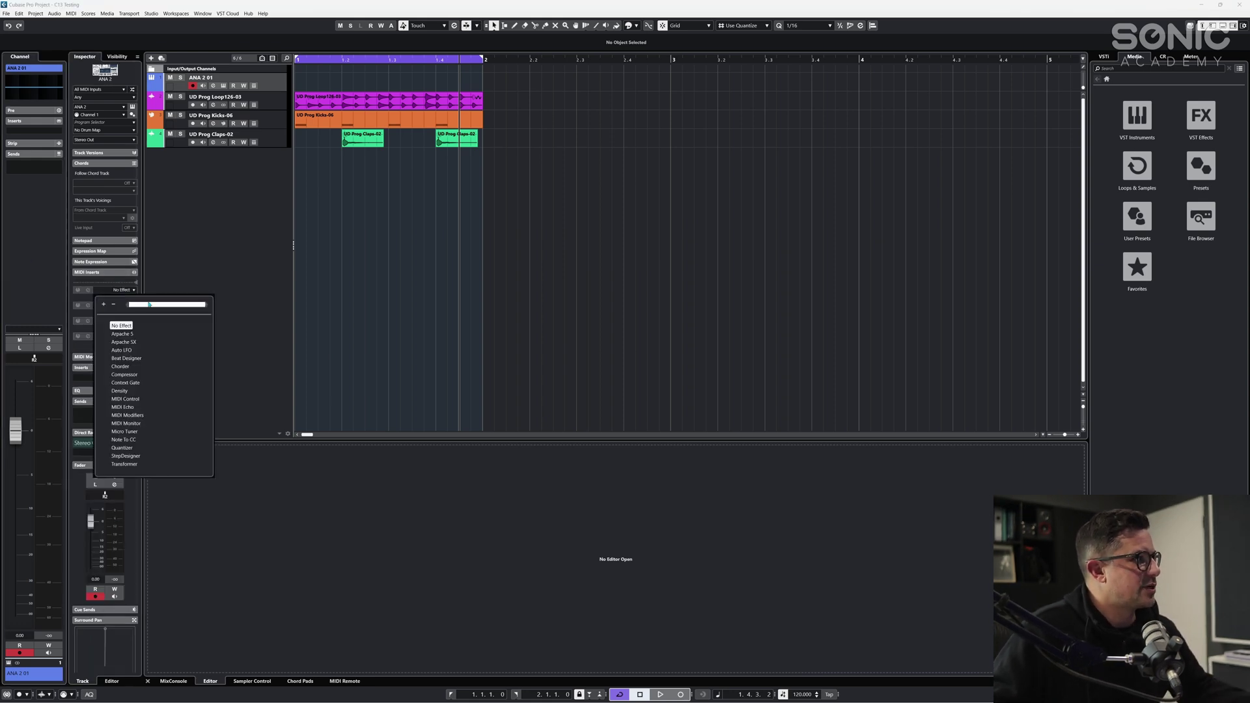
left_click(126, 358)
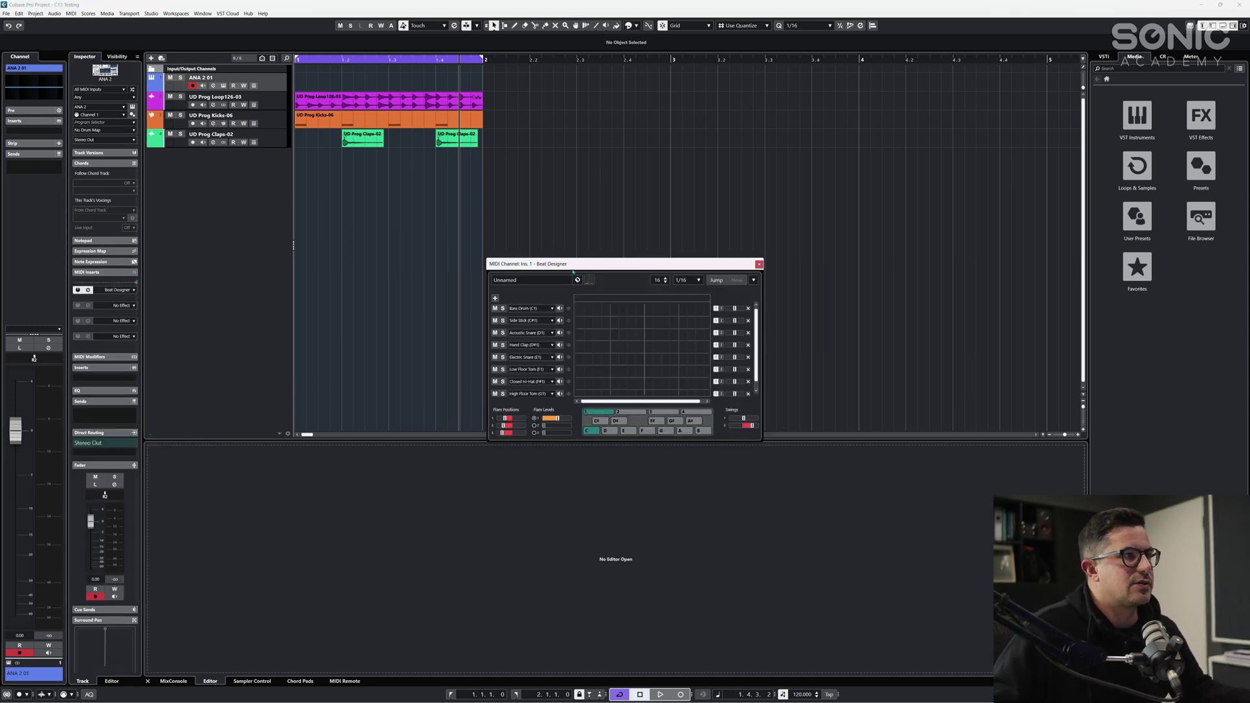
left_click_drag(573, 267, 285, 177)
Load Arpache 5 into MIDI insert slot 2 and StepDesigner into slot 3
left_click(121, 306)
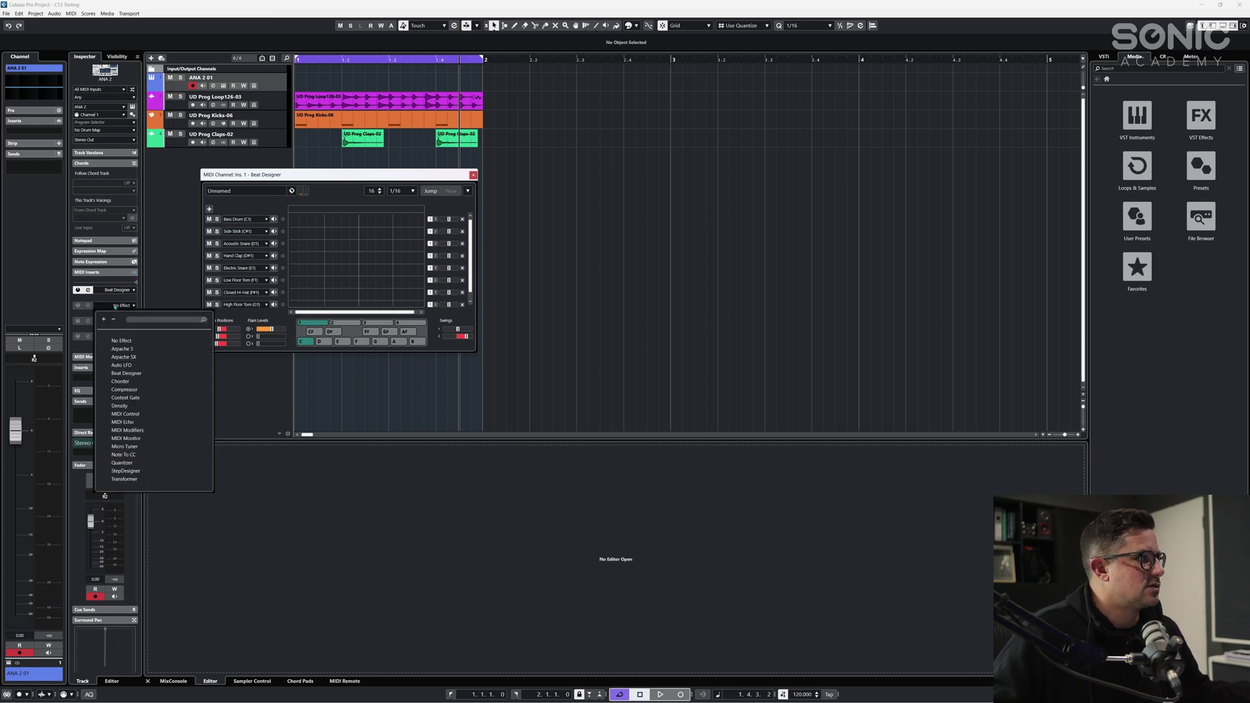
left_click(121, 349)
left_click_drag(578, 284, 227, 383)
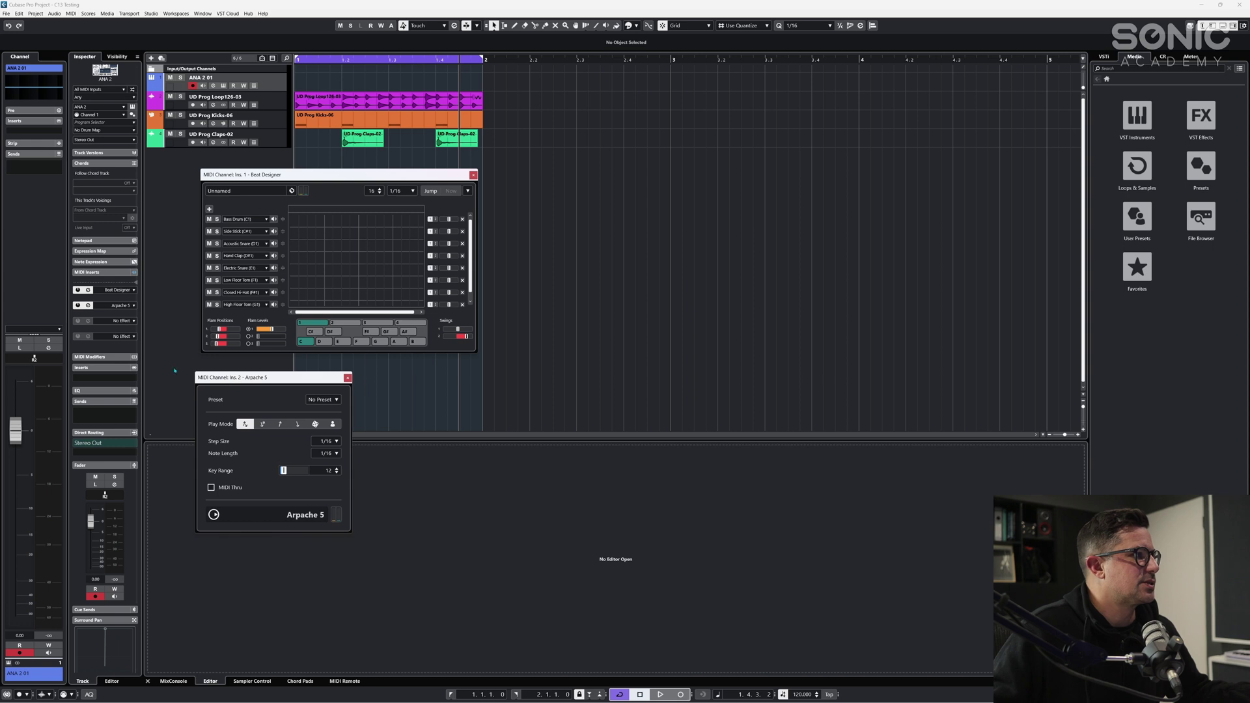
left_click(122, 320)
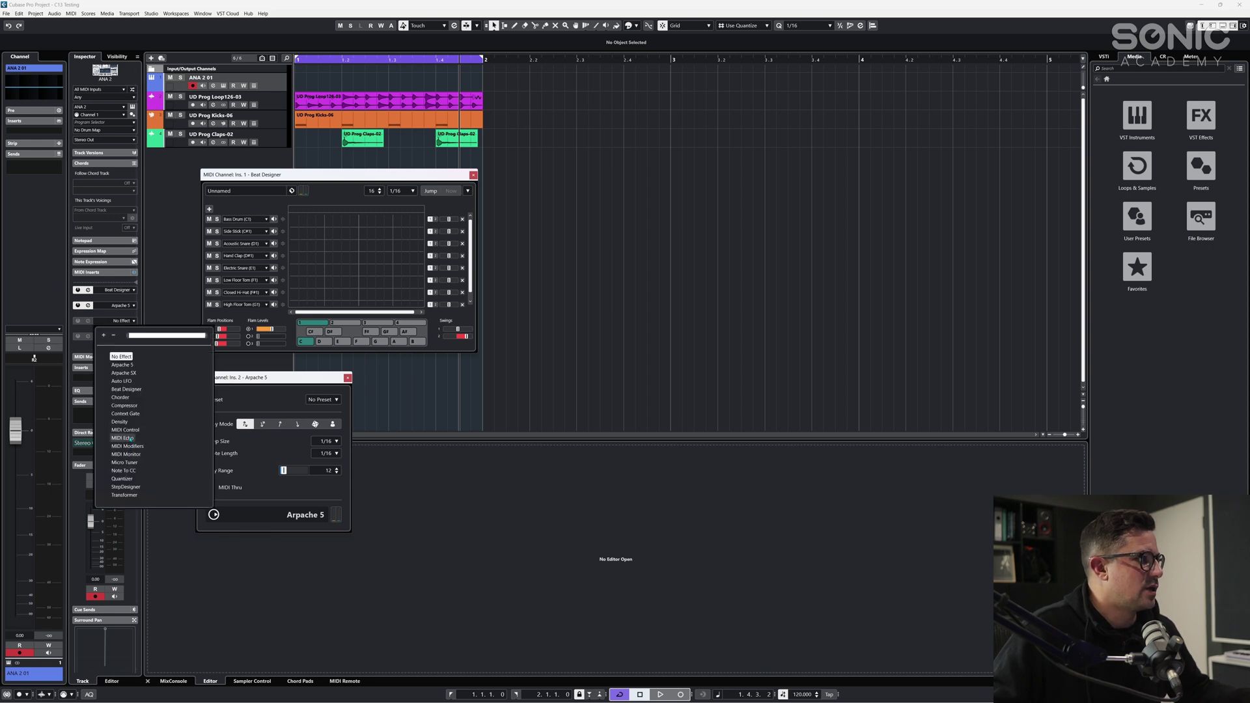
left_click(125, 487)
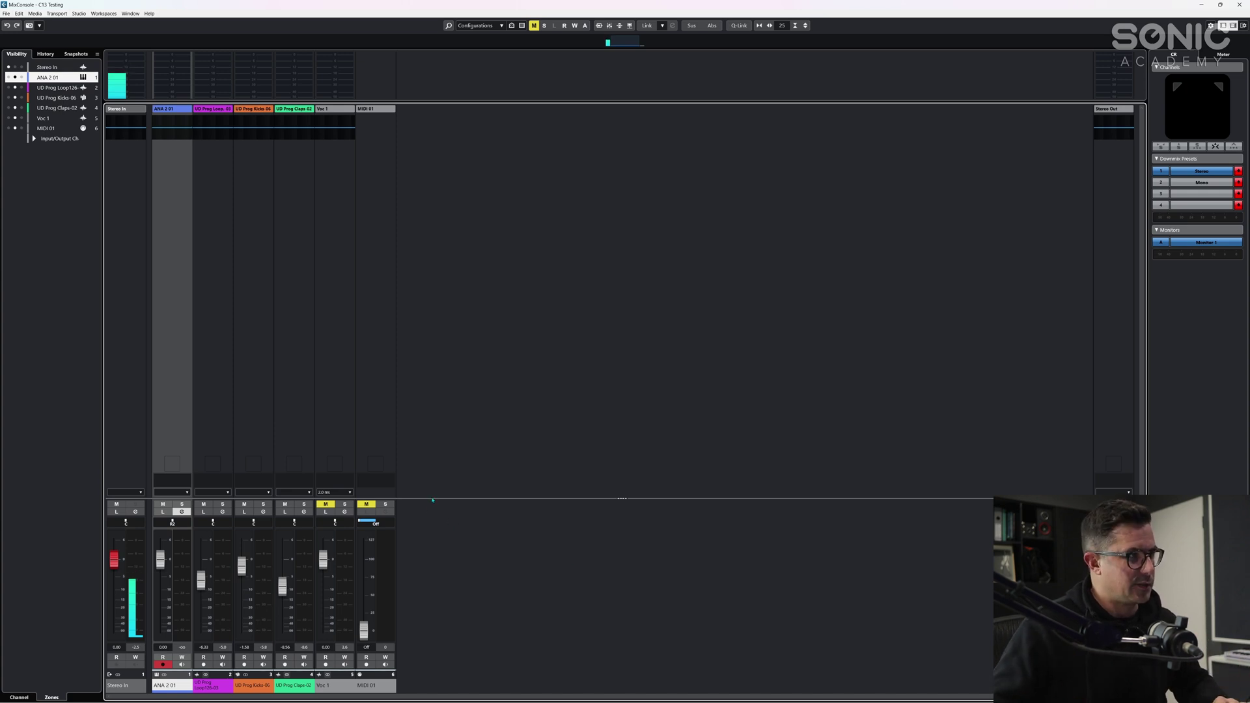
Drag the rack/fader divider upward to give the MixConsole faders more height
left_click_drag(435, 499, 438, 456)
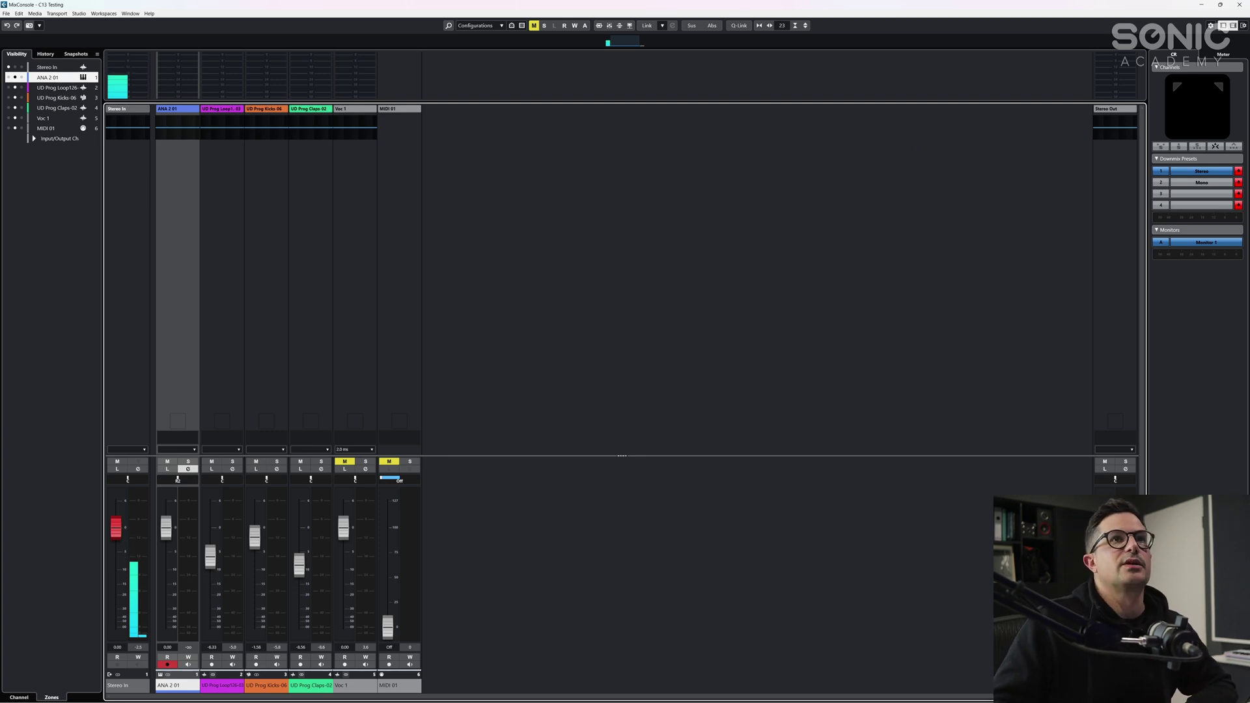
Show the Hardware, Routing, Pre, Inserts, Strip, Sends, Direct Routing and QC racks in the MixConsole
left_click(1242, 26)
left_click(1117, 106)
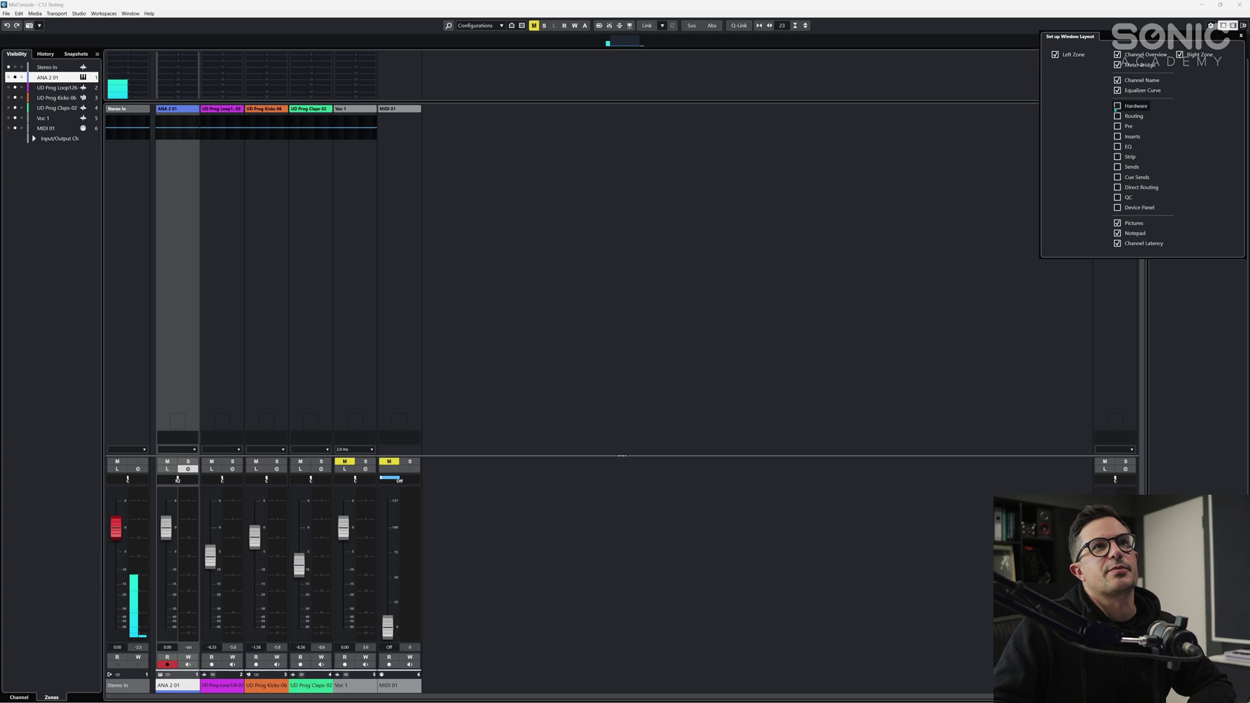
left_click(1117, 116)
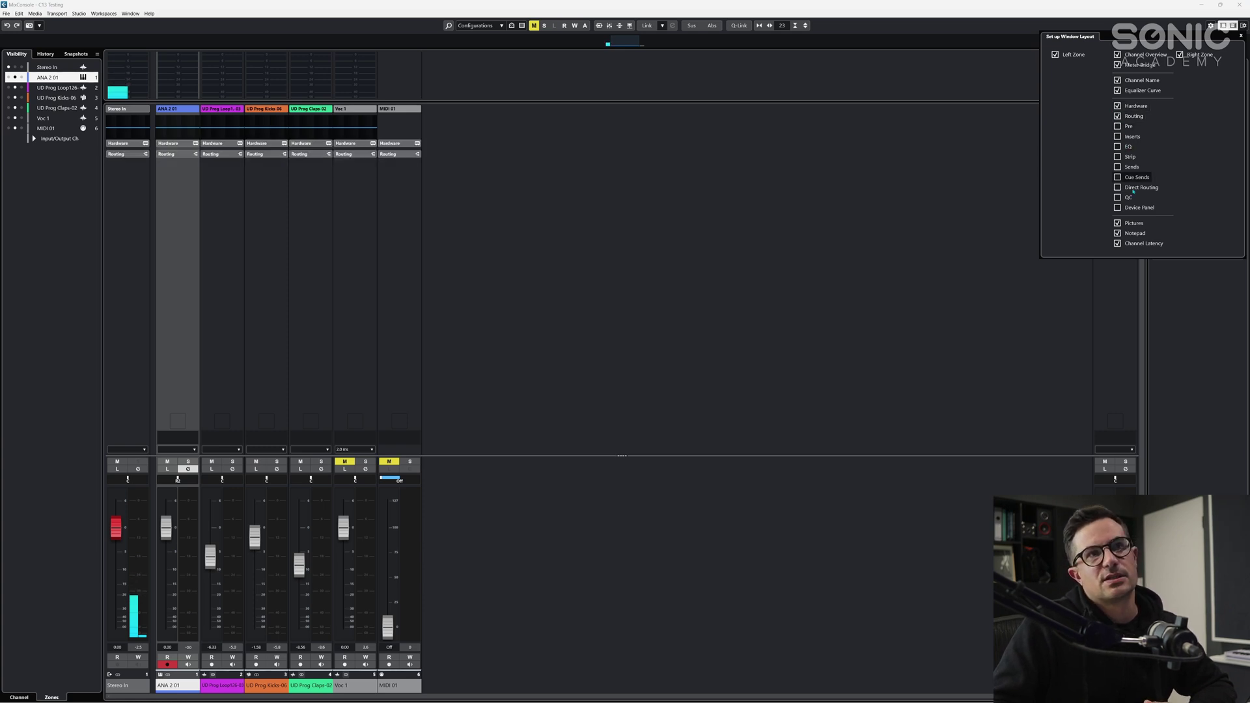
left_click(1117, 157)
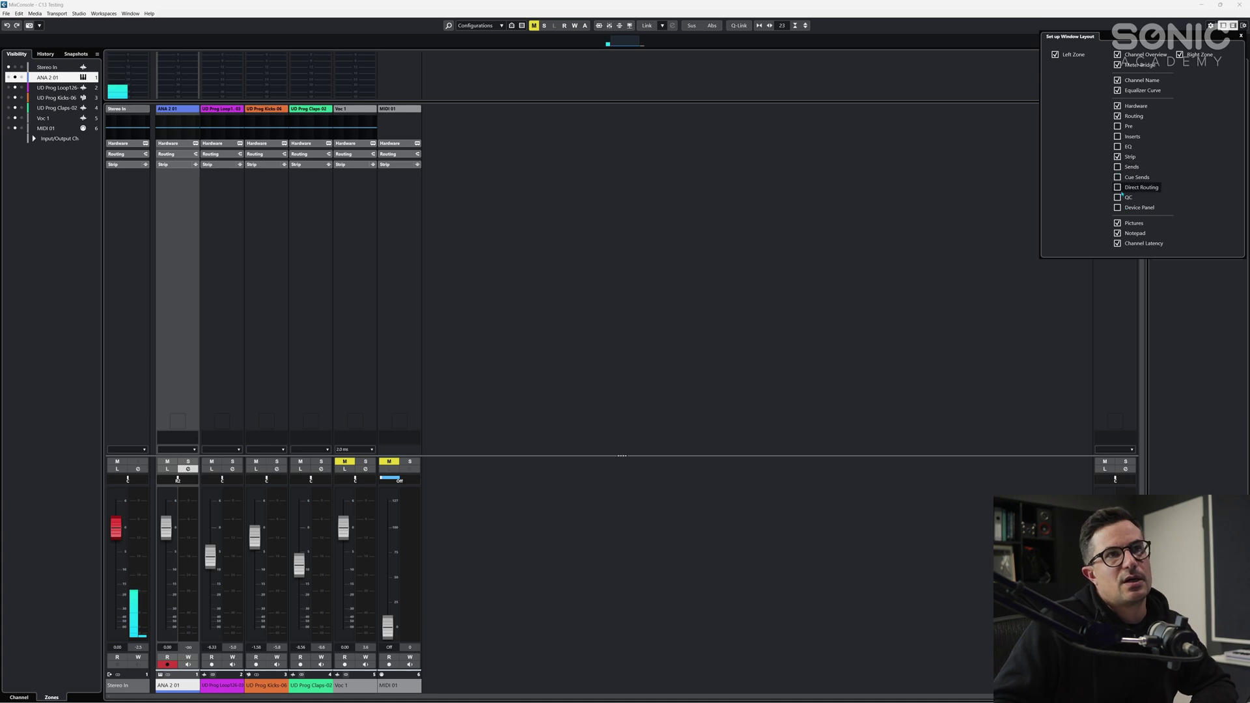
left_click(1117, 187)
left_click(1117, 198)
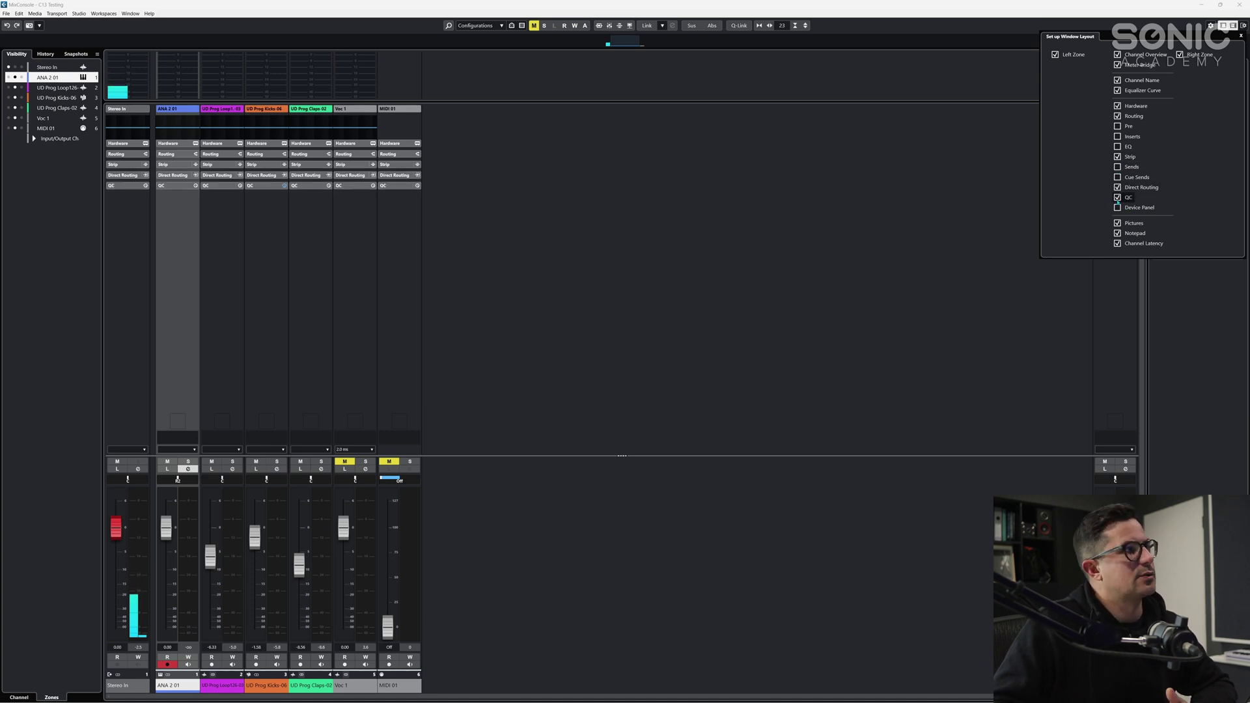
left_click(1117, 167)
left_click(1118, 136)
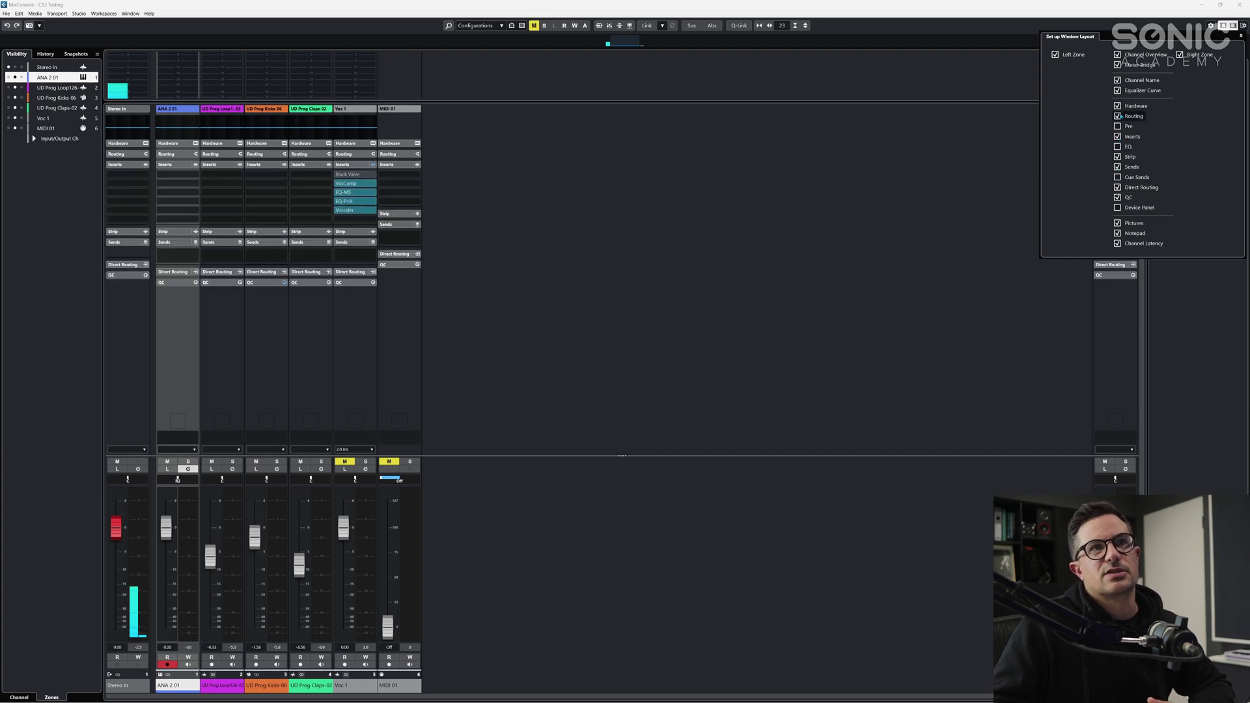
left_click(1117, 125)
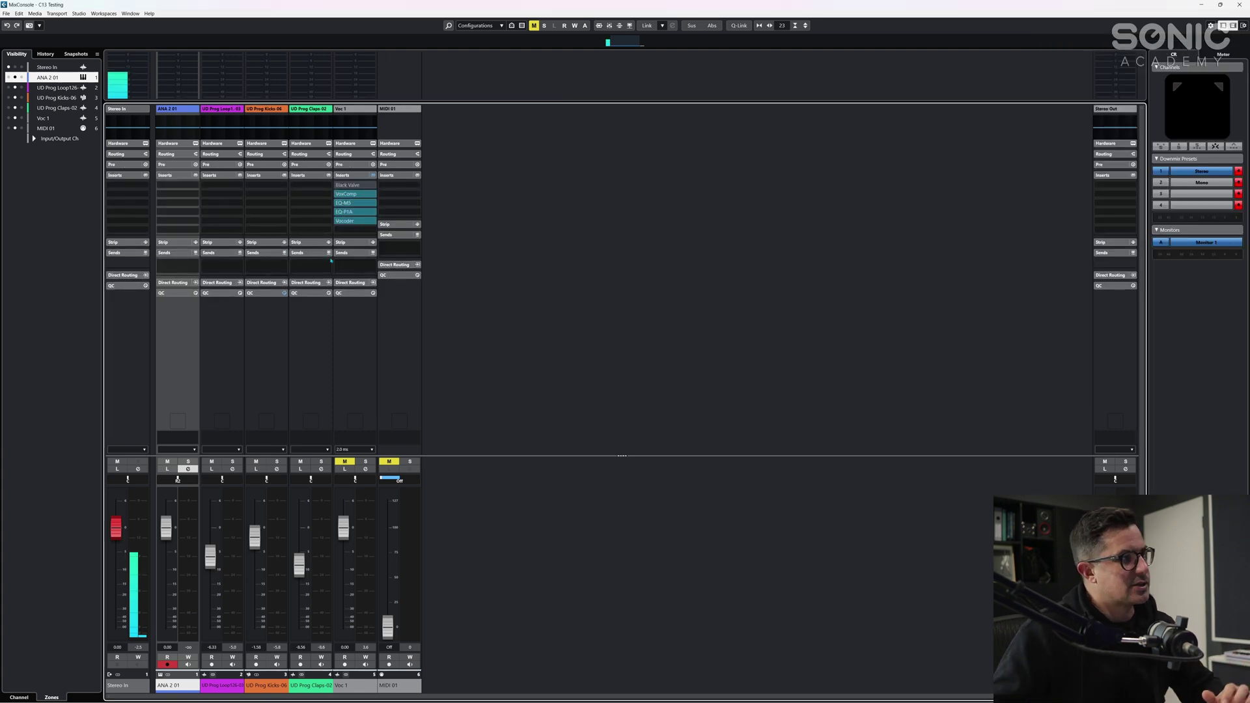
Expand the Pre and Strip racks, collapse Routing and Inserts, and save a new project version
left_click(167, 153)
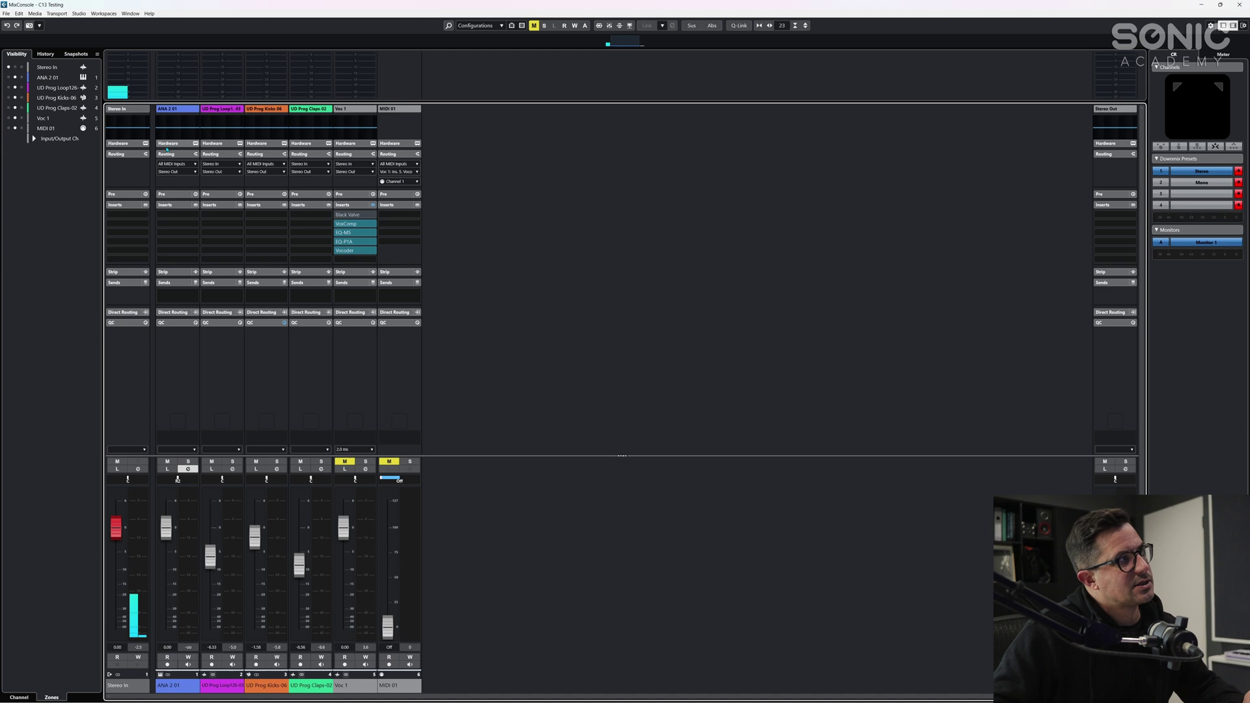
left_click(173, 194)
left_click(186, 154)
left_click(318, 294)
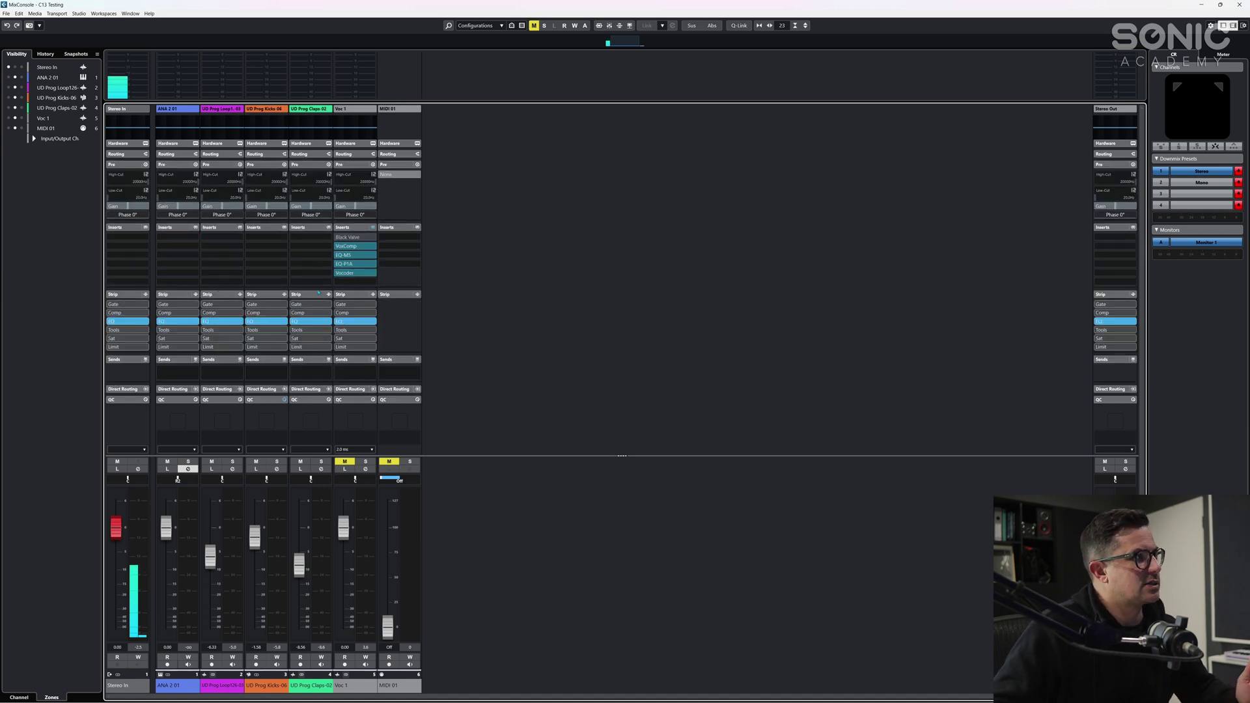
left_click(164, 227)
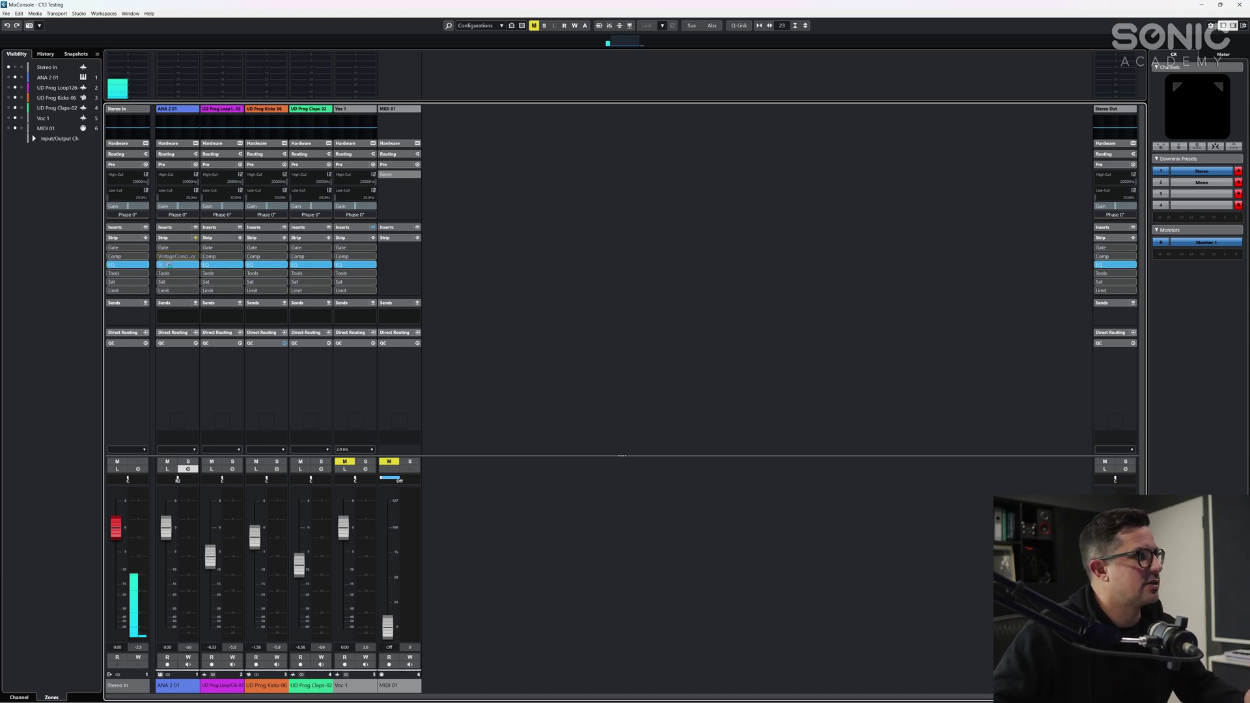
left_click(168, 265)
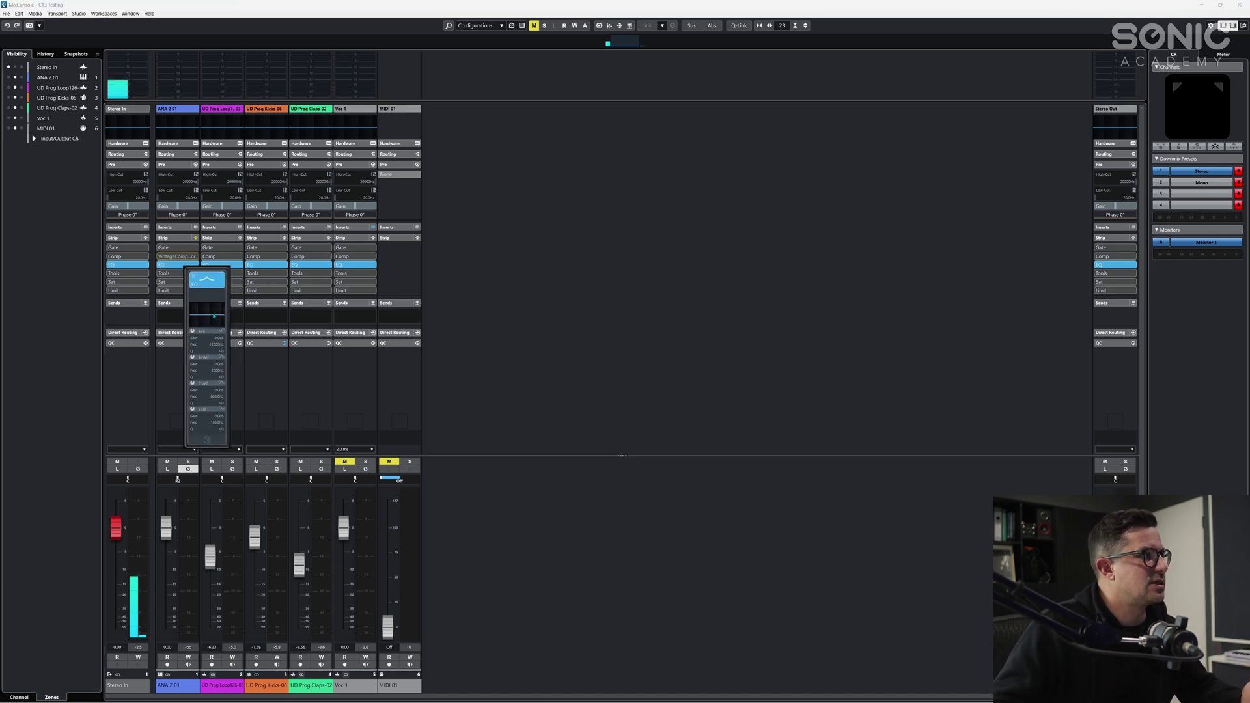
key("ctrl+alt+s")
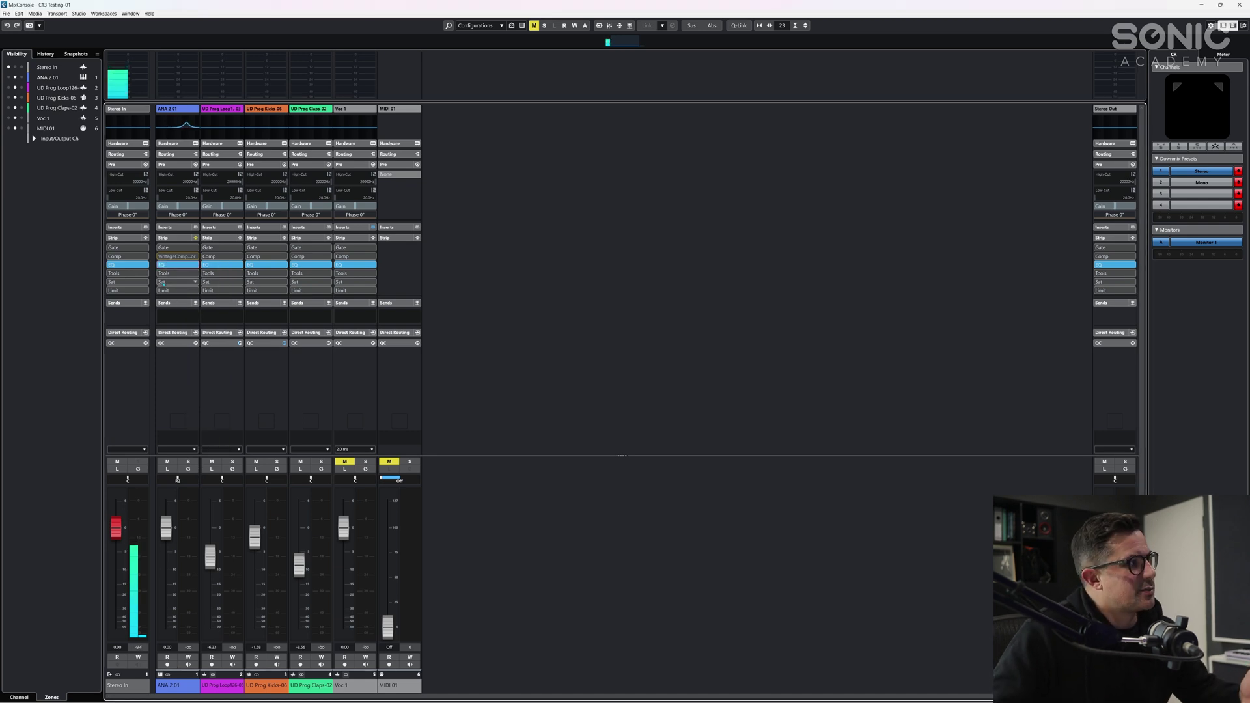
Enable Tape Sat and Tube Comp on ANA 2 01, then open its Channel Settings
left_click(192, 283)
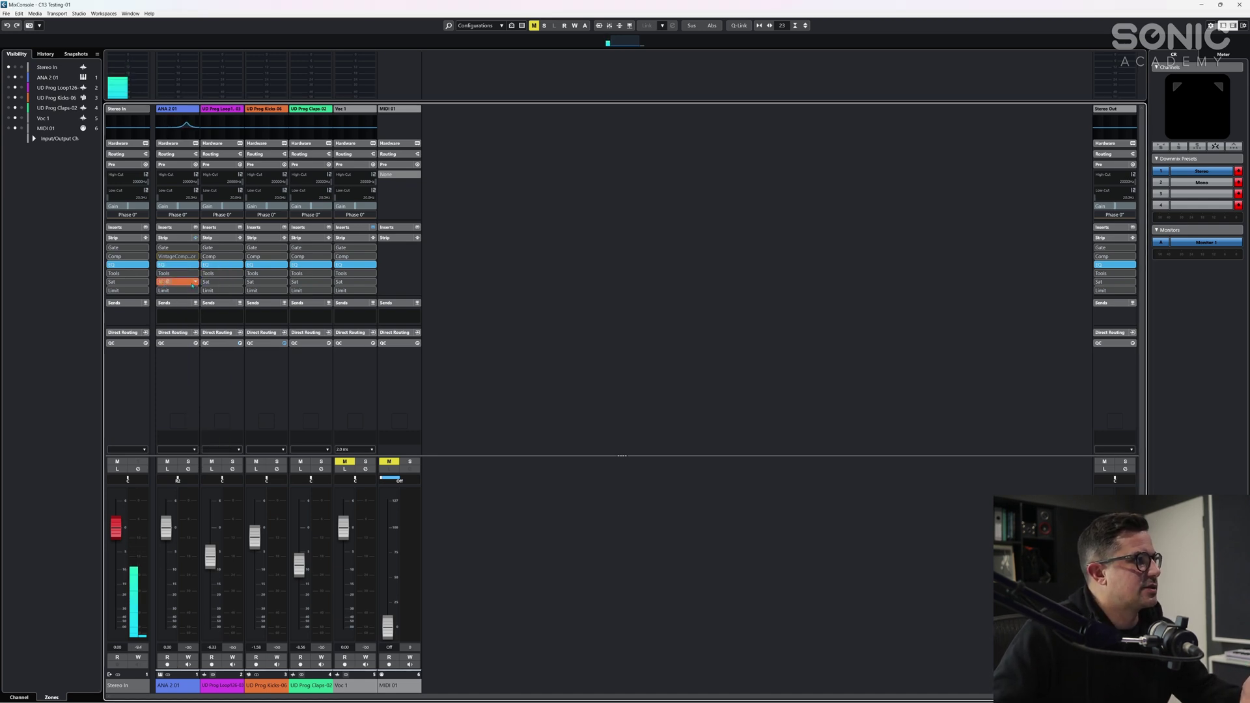
left_click(168, 283)
mouse_move(198, 356)
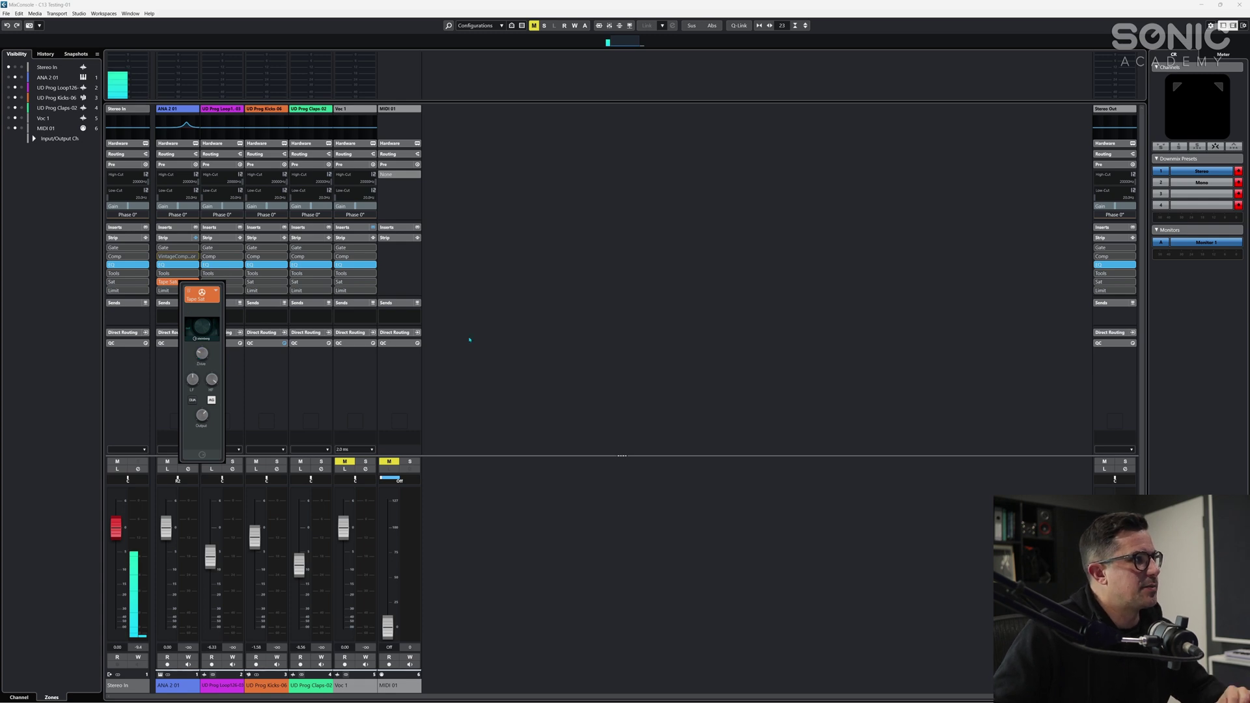
left_click(469, 339)
left_click(167, 256)
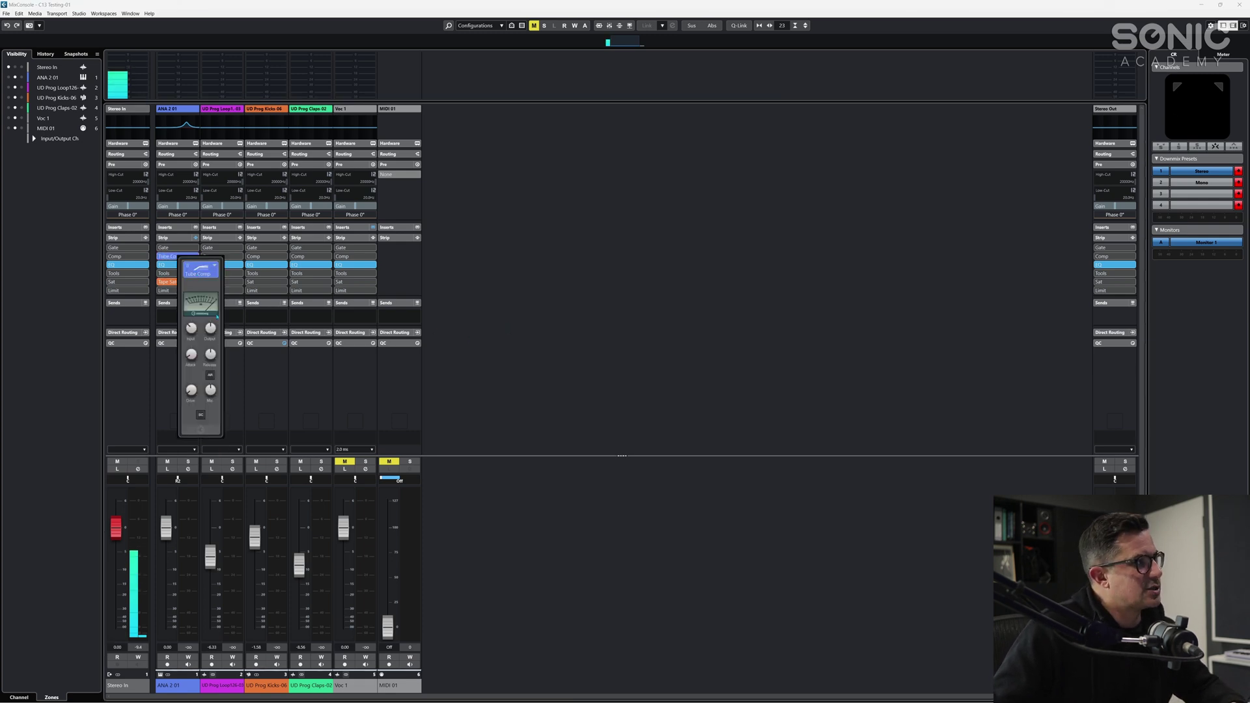
left_click(375, 415)
left_click(188, 469)
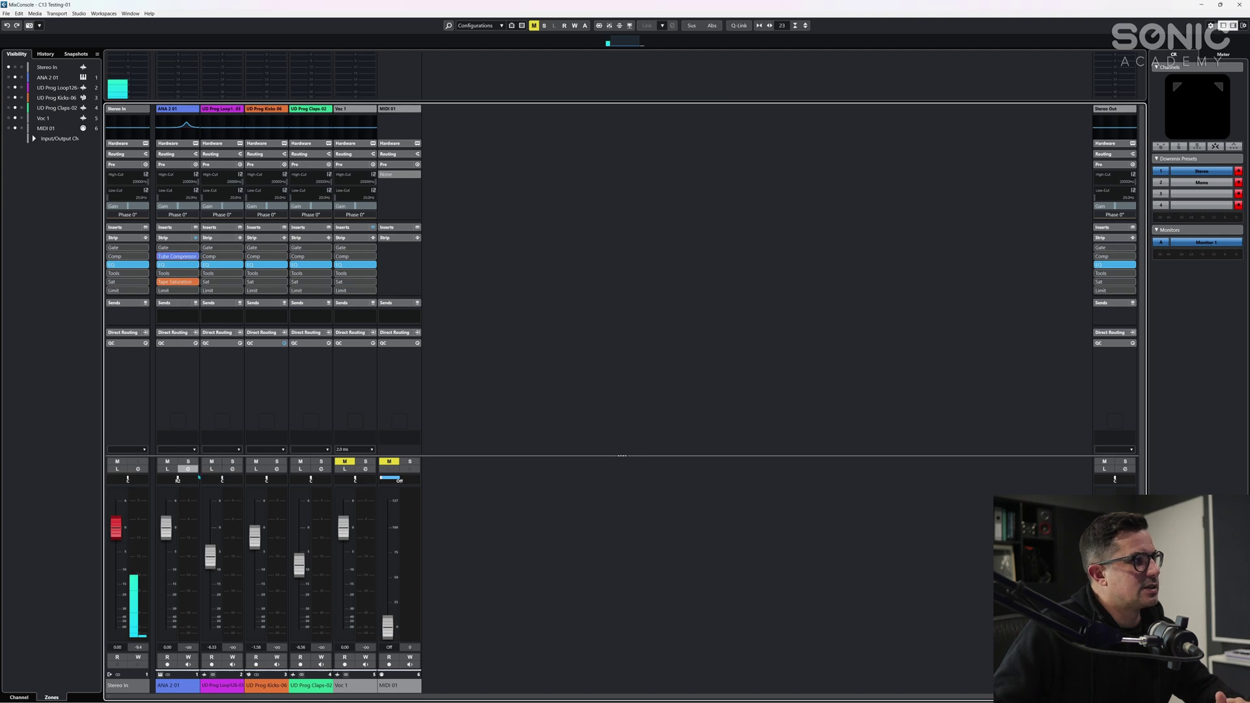
left_click_drag(507, 227, 673, 172)
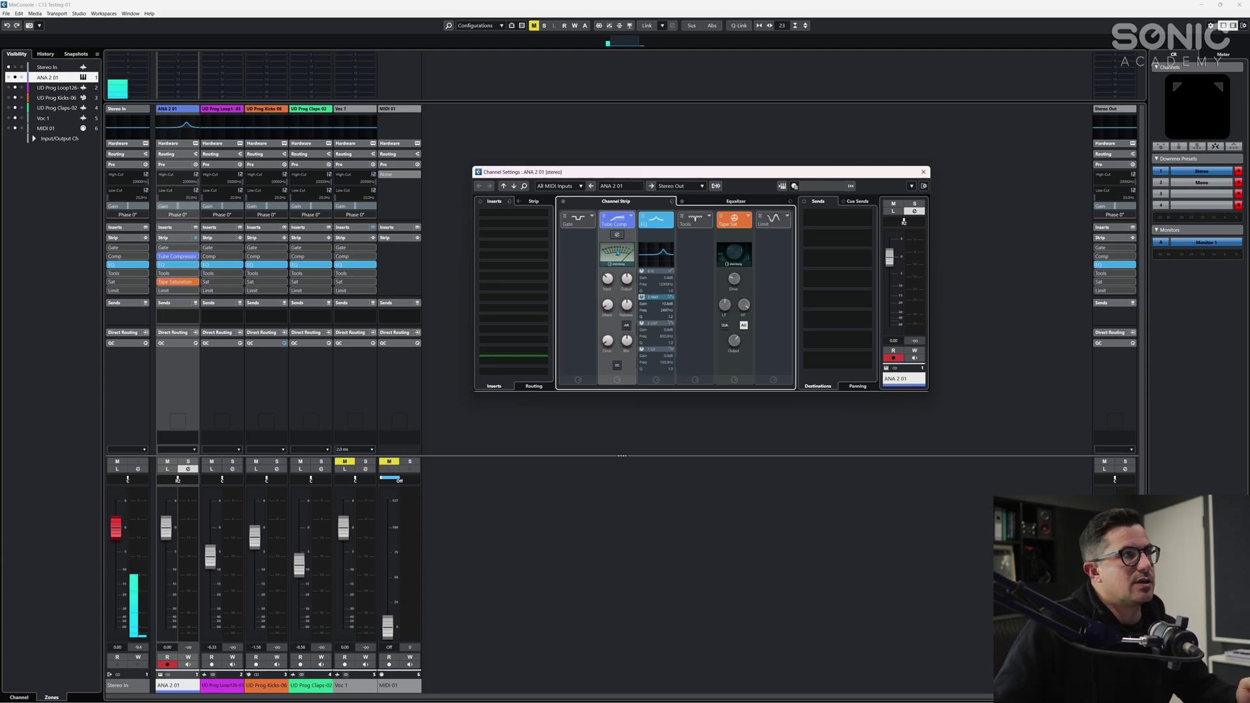
View the Tube Compressor editor, then expand the full EQ curve in the Channel Settings
left_click(619, 236)
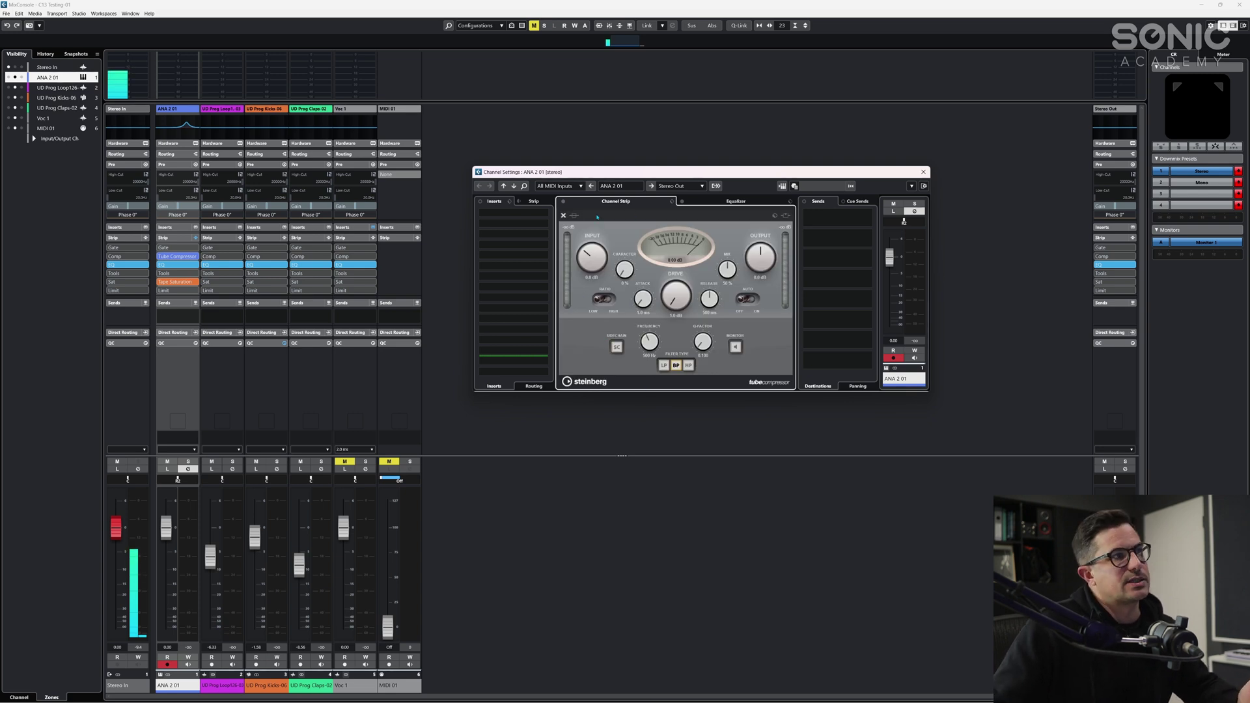
left_click(564, 215)
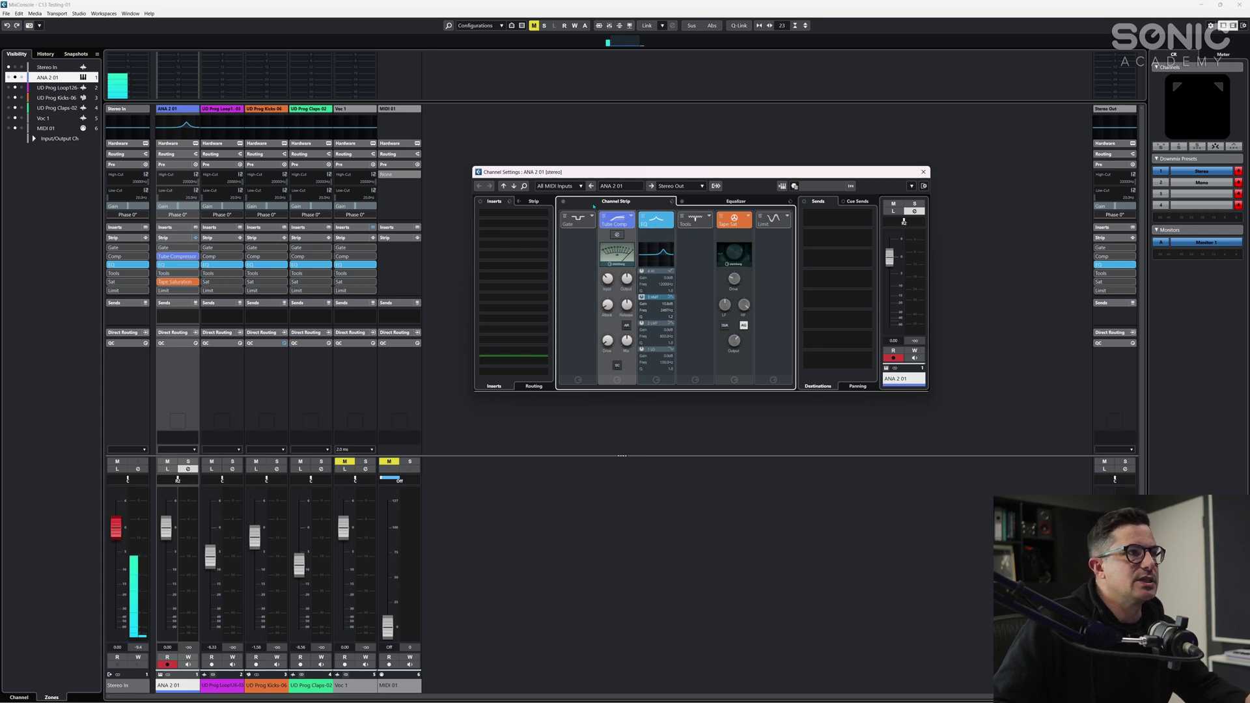
left_click(656, 221)
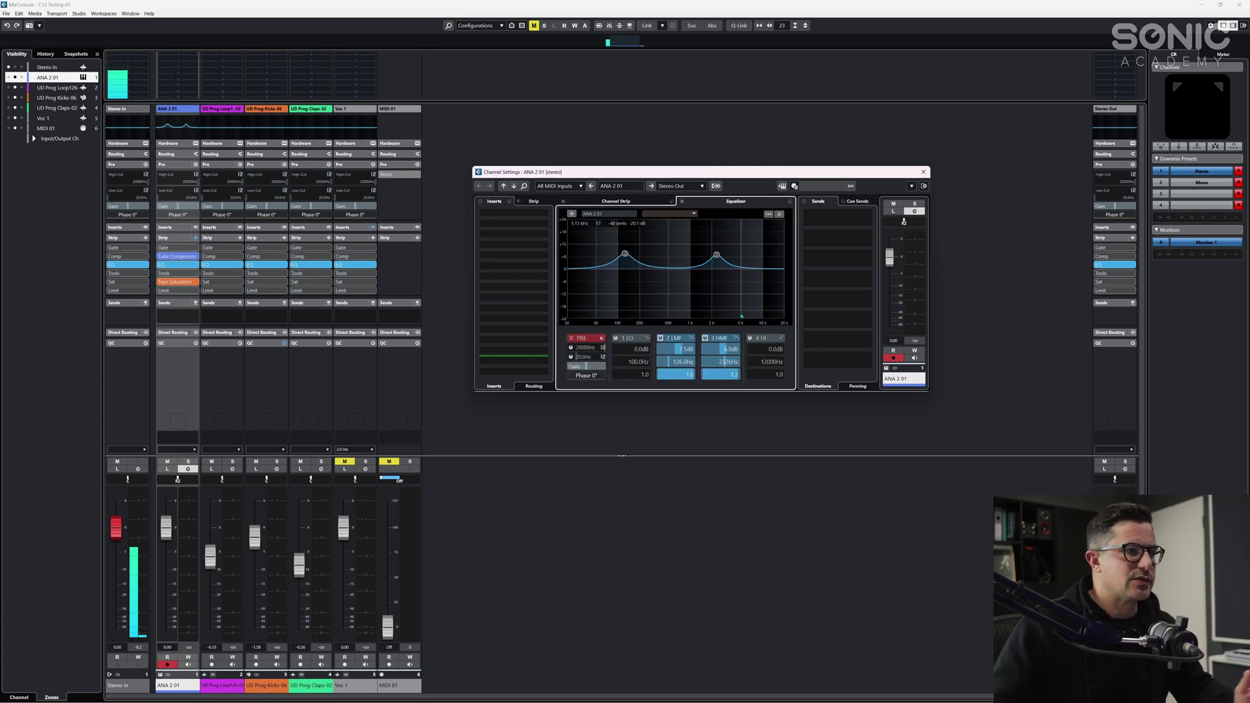
mouse_move(824, 360)
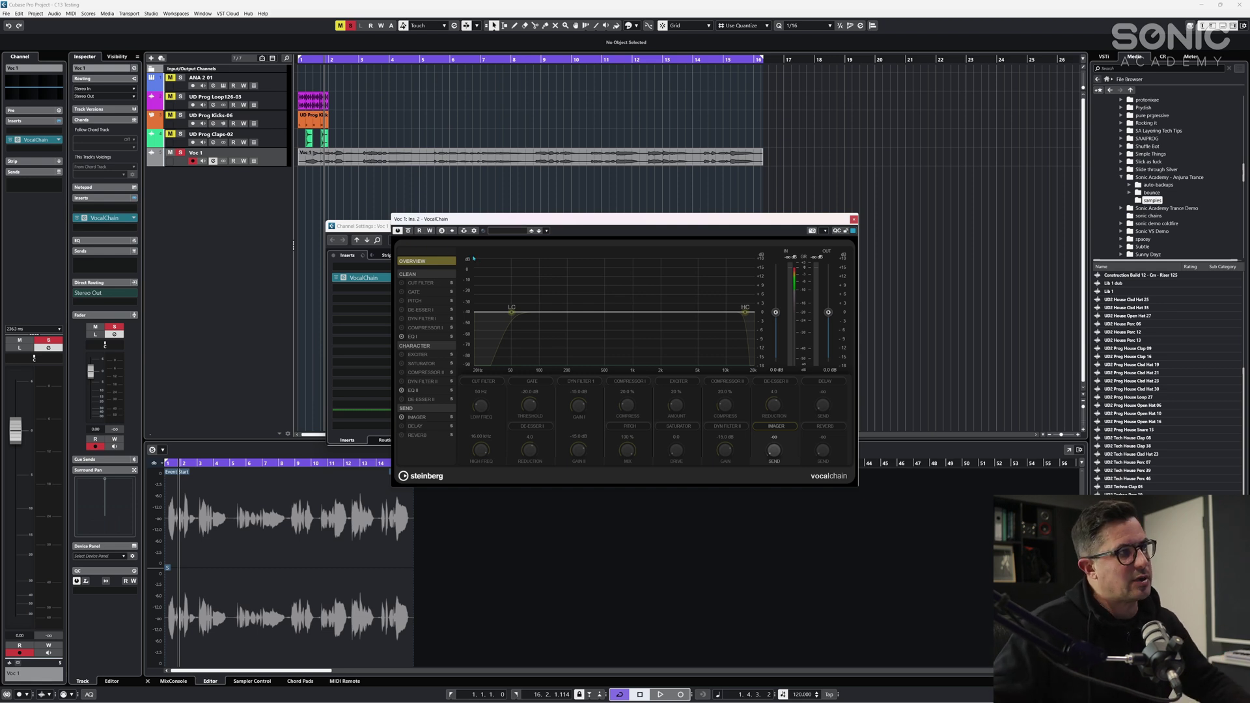
Move VocalChain left, view its Reverb and Delay modules, and open the preset browser
left_click_drag(420, 219, 316, 210)
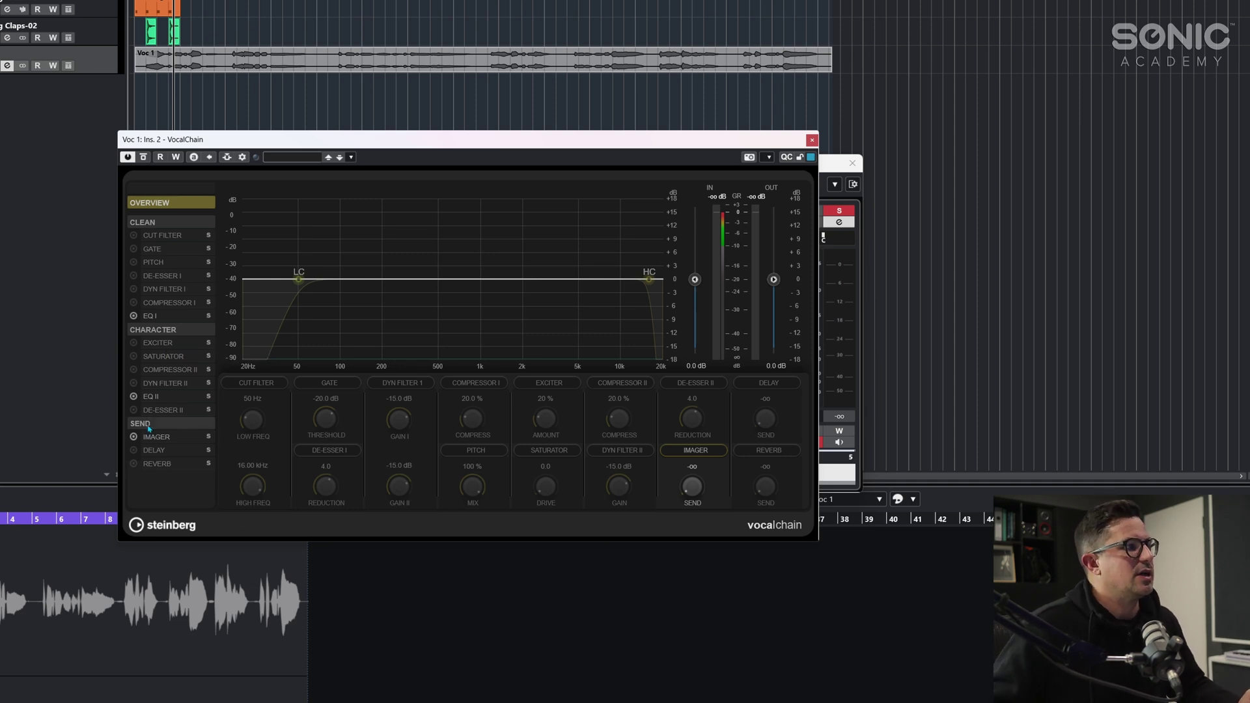
left_click(163, 465)
left_click(169, 452)
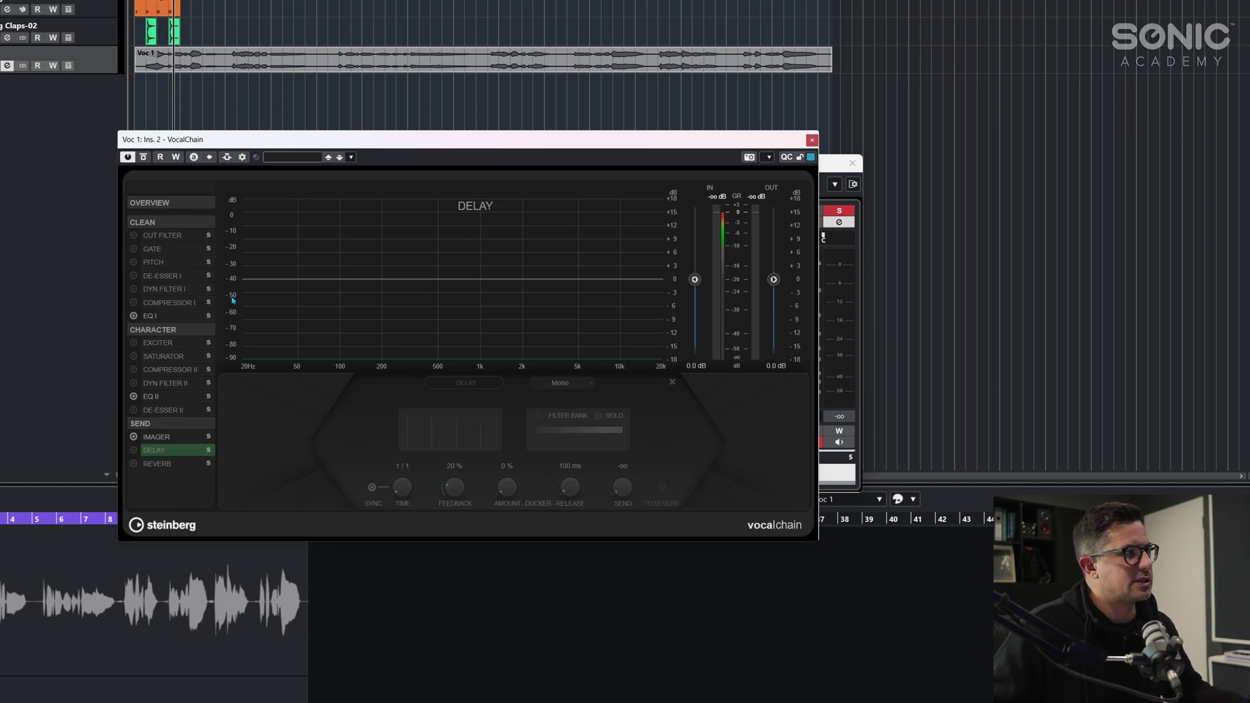
left_click(292, 157)
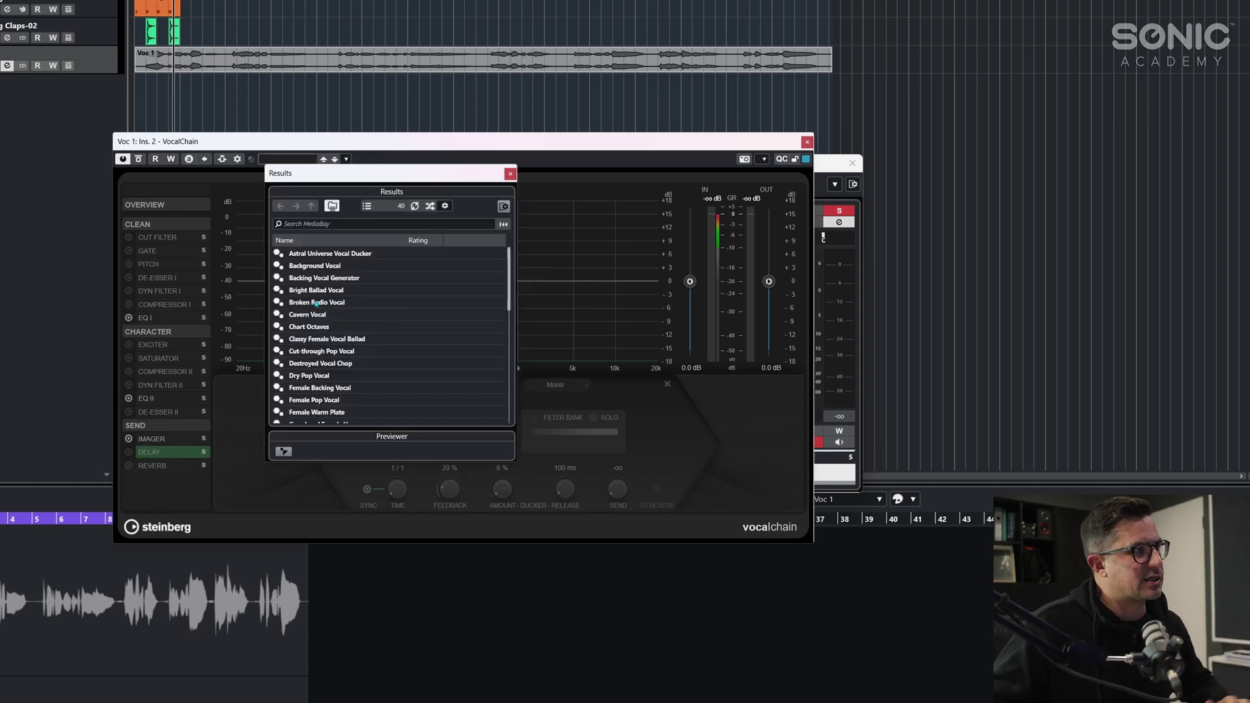
Load the Cavern Vocal preset into VocalChain and start playback
left_click(312, 315)
double_click(312, 316)
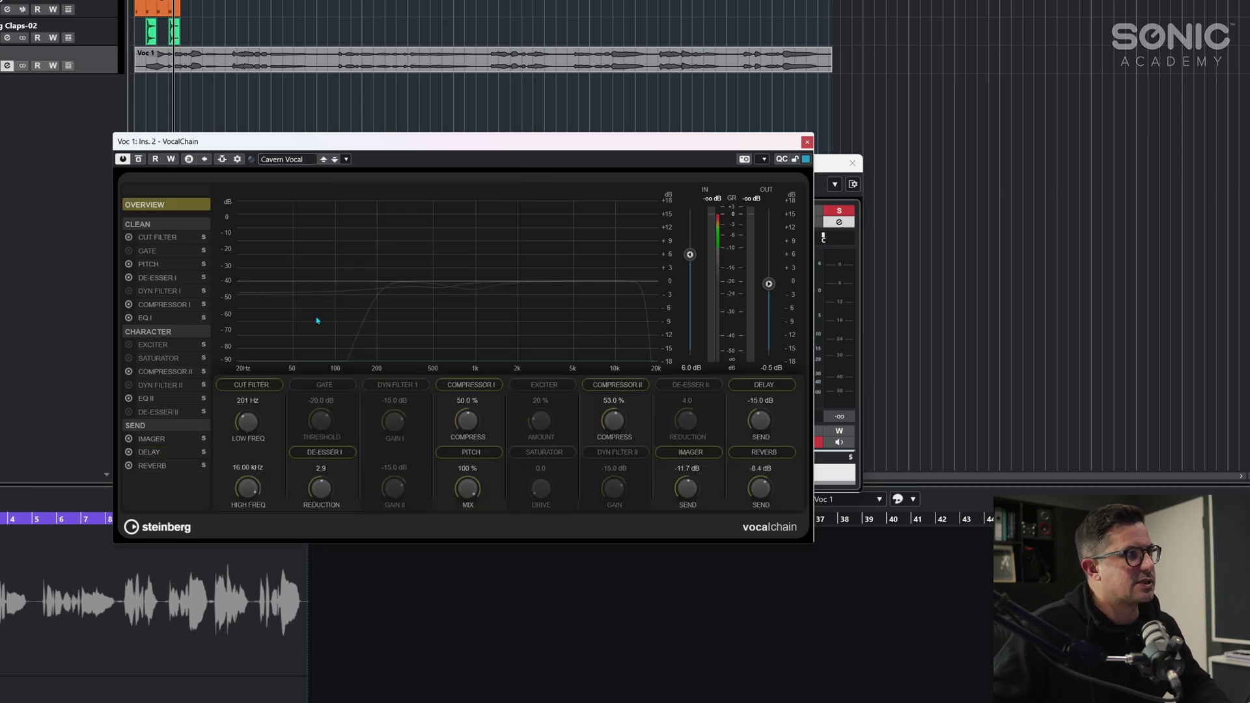
left_click(201, 87)
key("space")
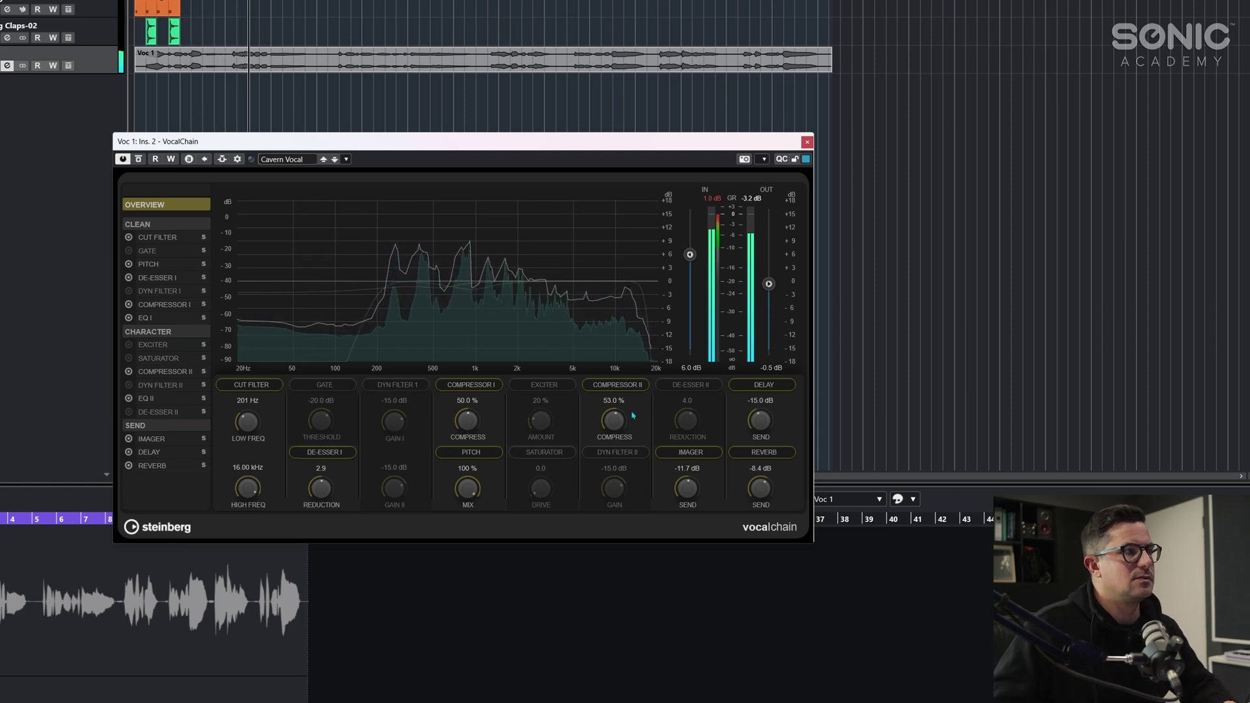
Step through presets Chart Octaves, Cut-through Pop, Destroyed Vocal and Dry Pop Vocal to Female Backing Vocal
left_click(324, 159)
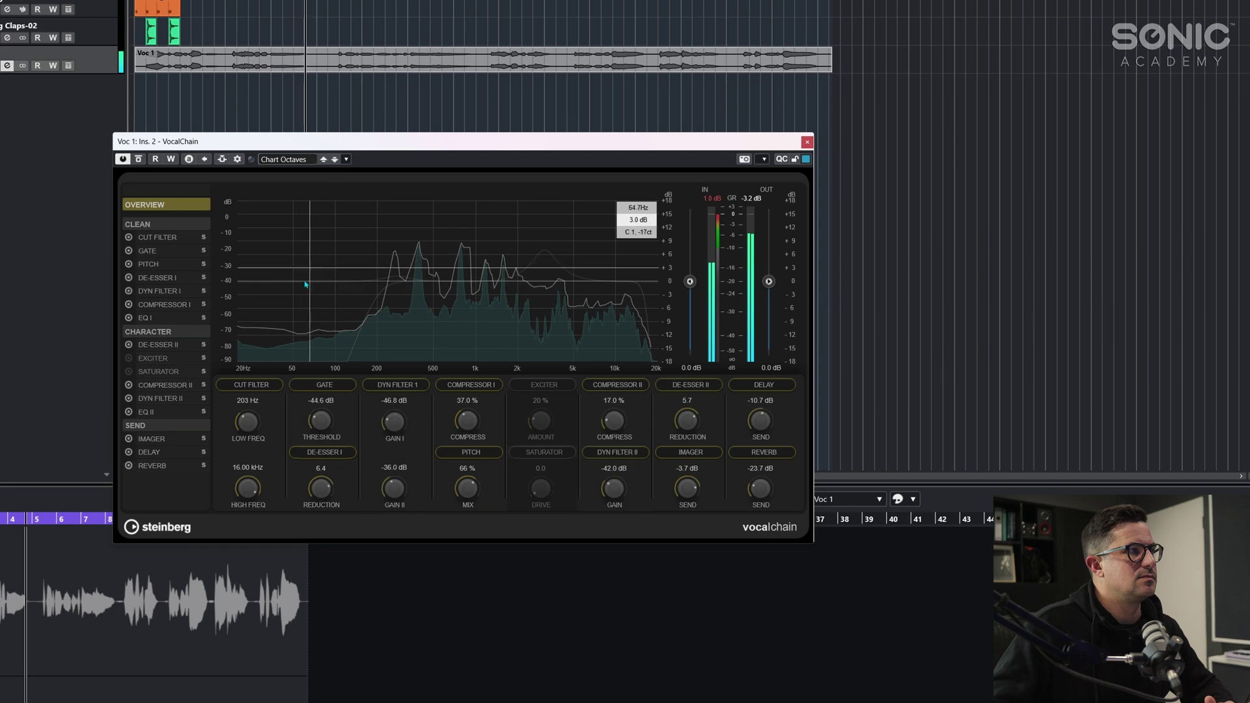
left_click(334, 160)
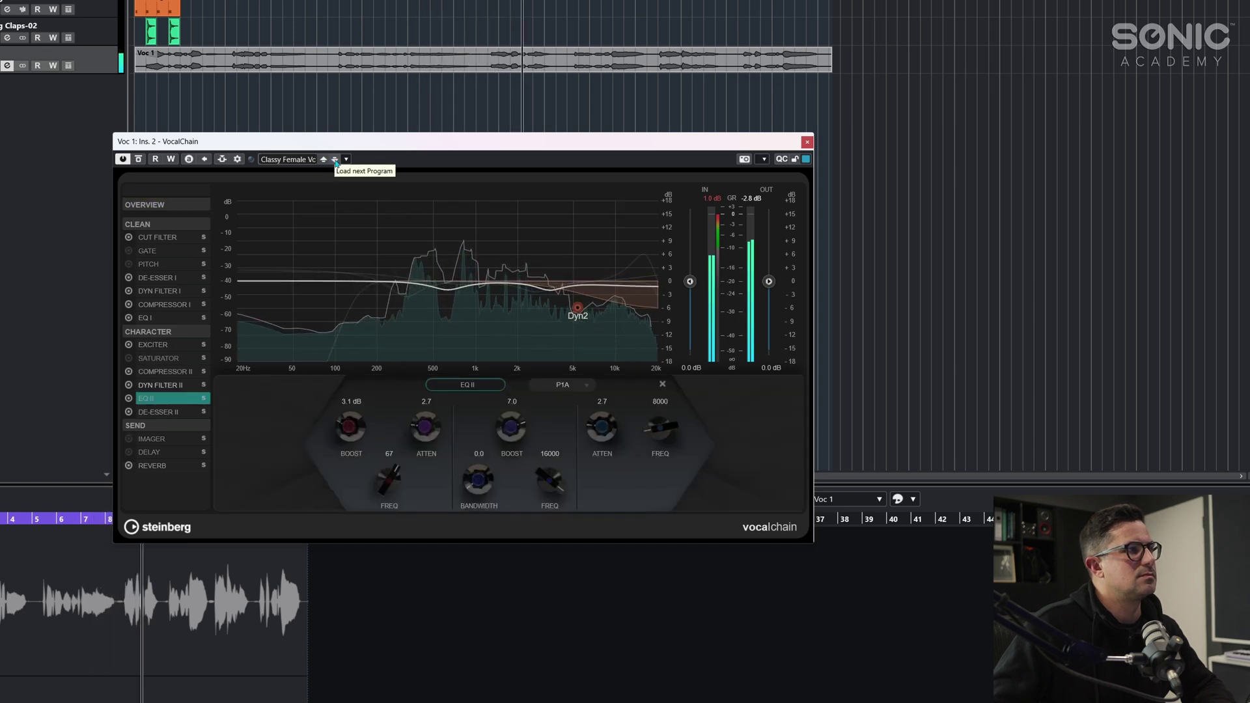
left_click(335, 161)
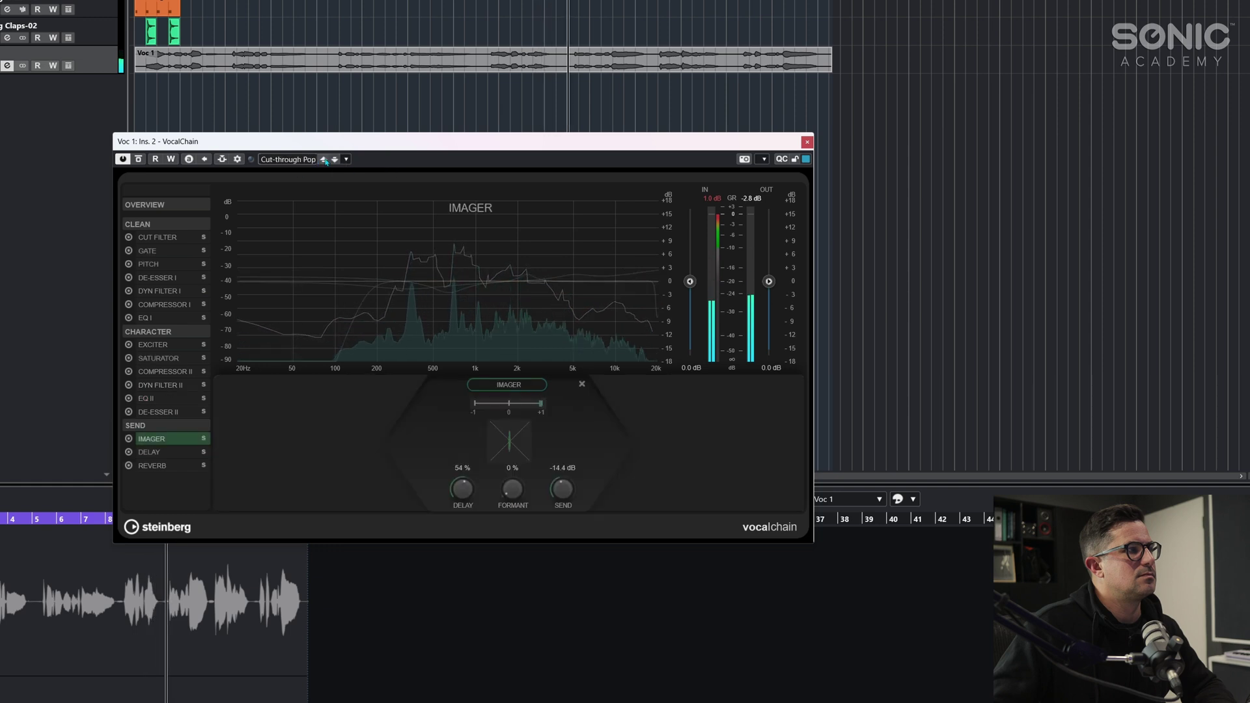
left_click(335, 160)
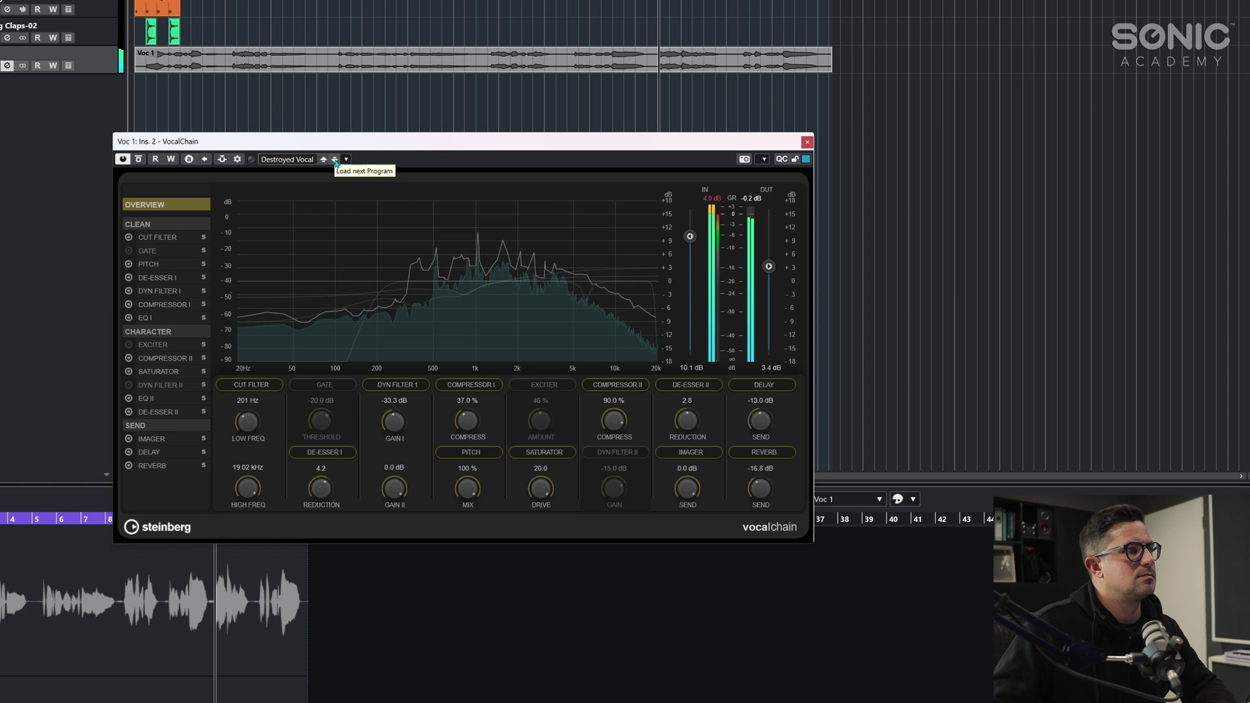
left_click(335, 159)
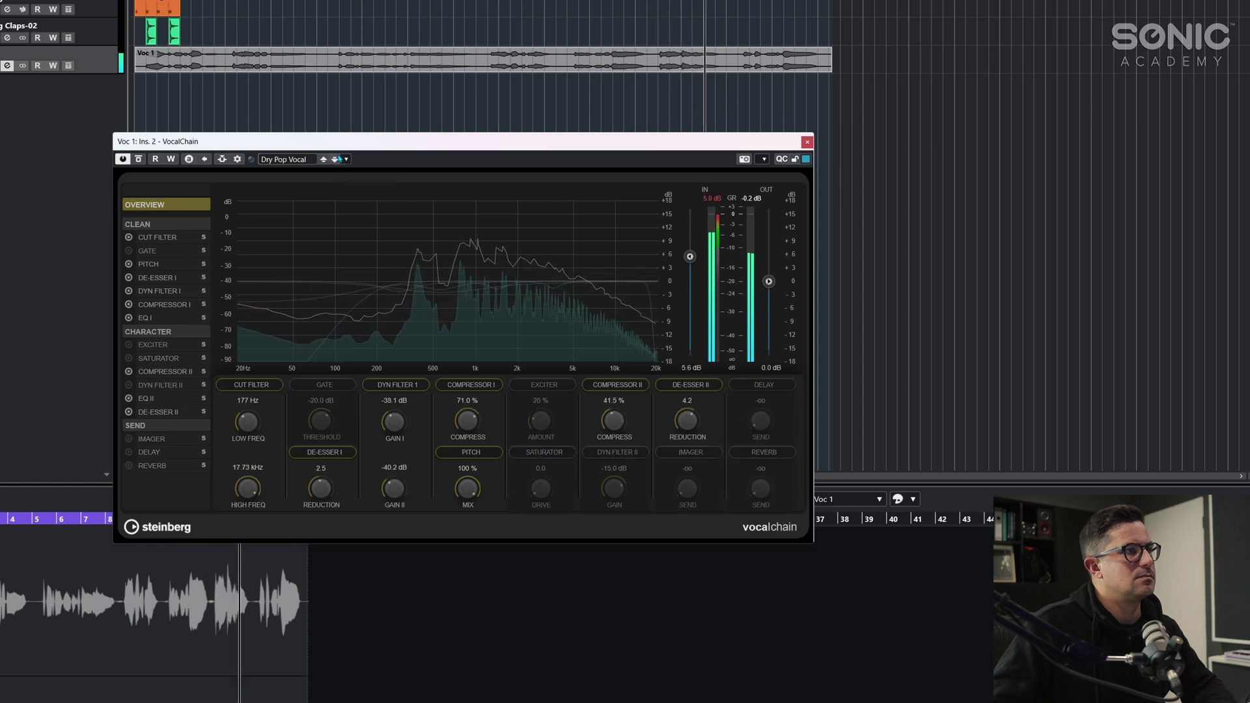
left_click(335, 160)
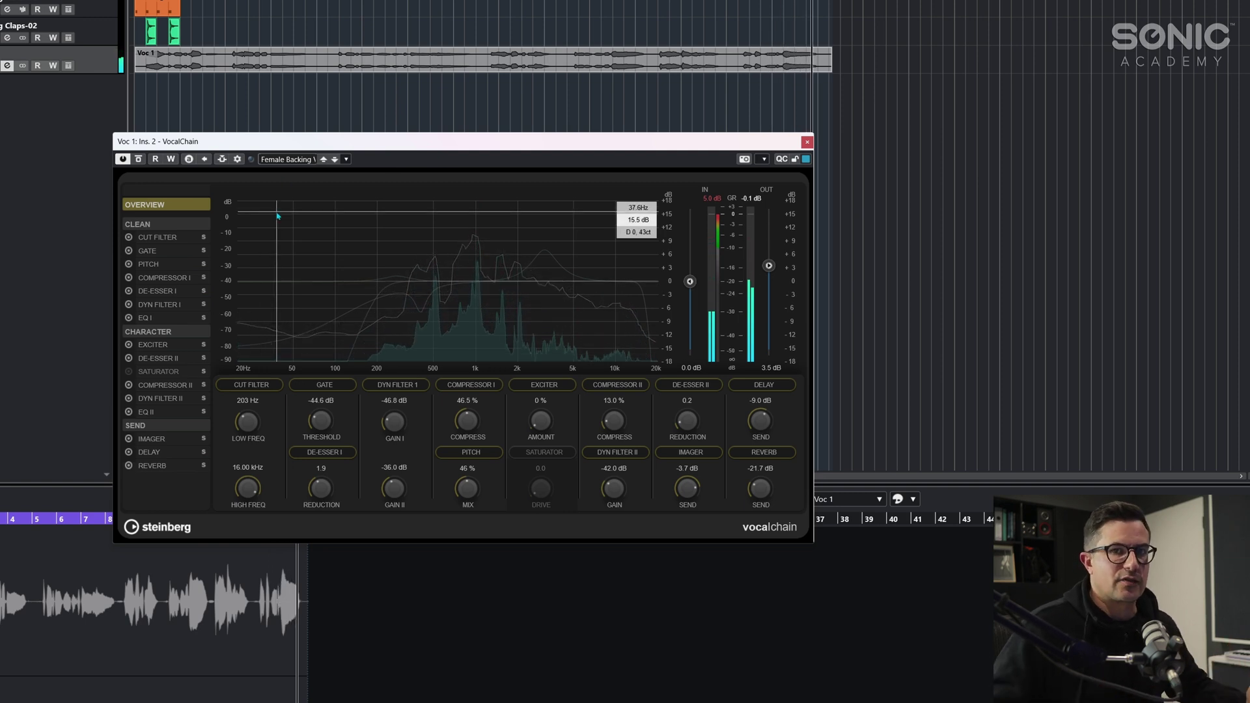
Inspect the Cut Filter, Gate, Pitch, Compressor I, De-Esser I and Dyn Filter I modules
left_click(157, 237)
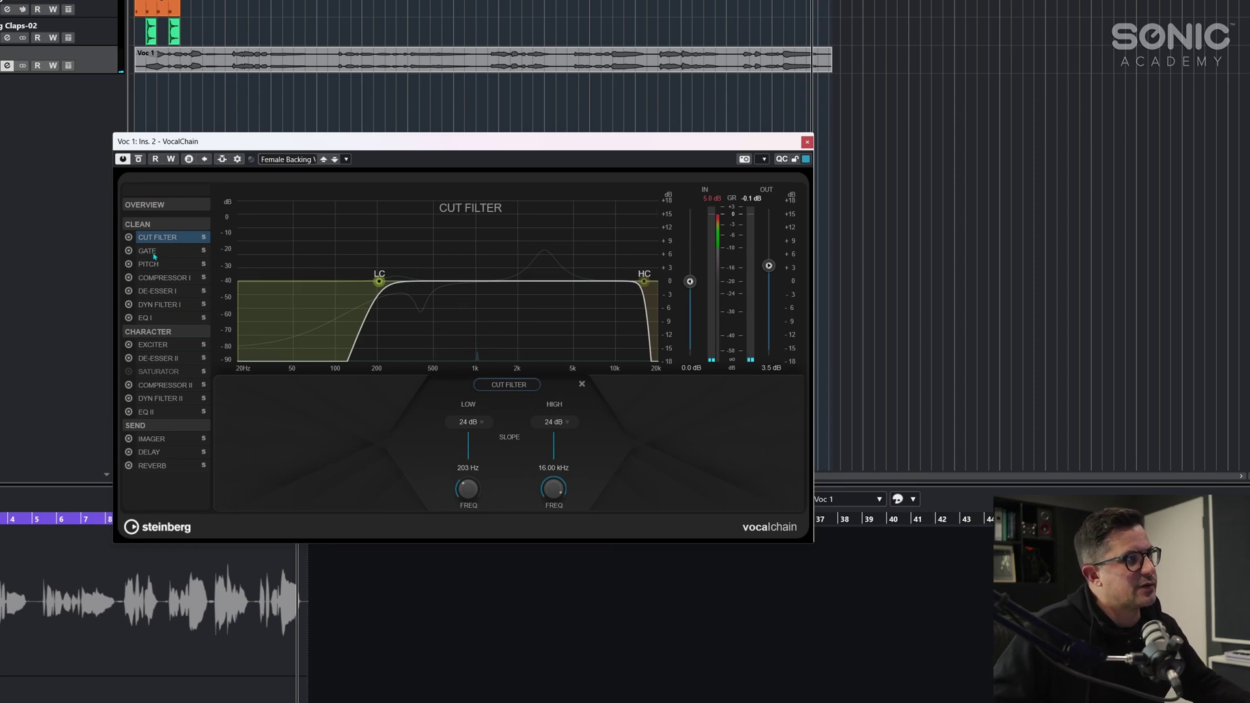
left_click(154, 252)
left_click(160, 264)
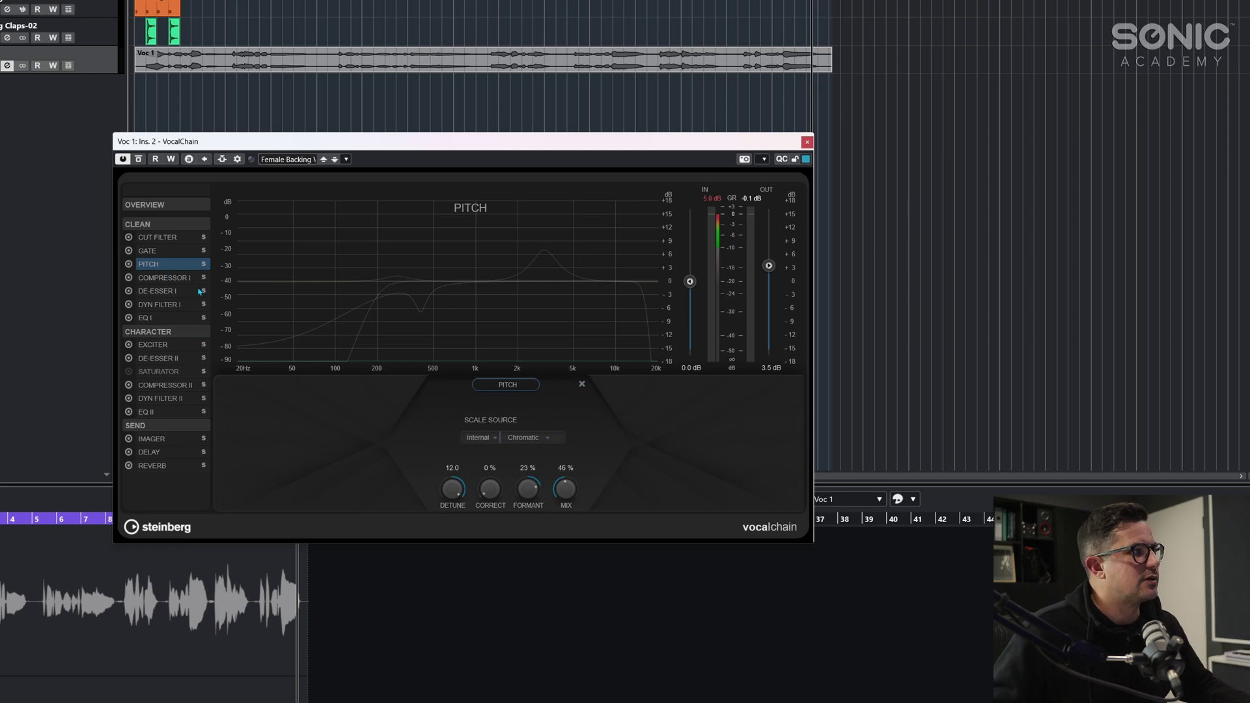
left_click(157, 278)
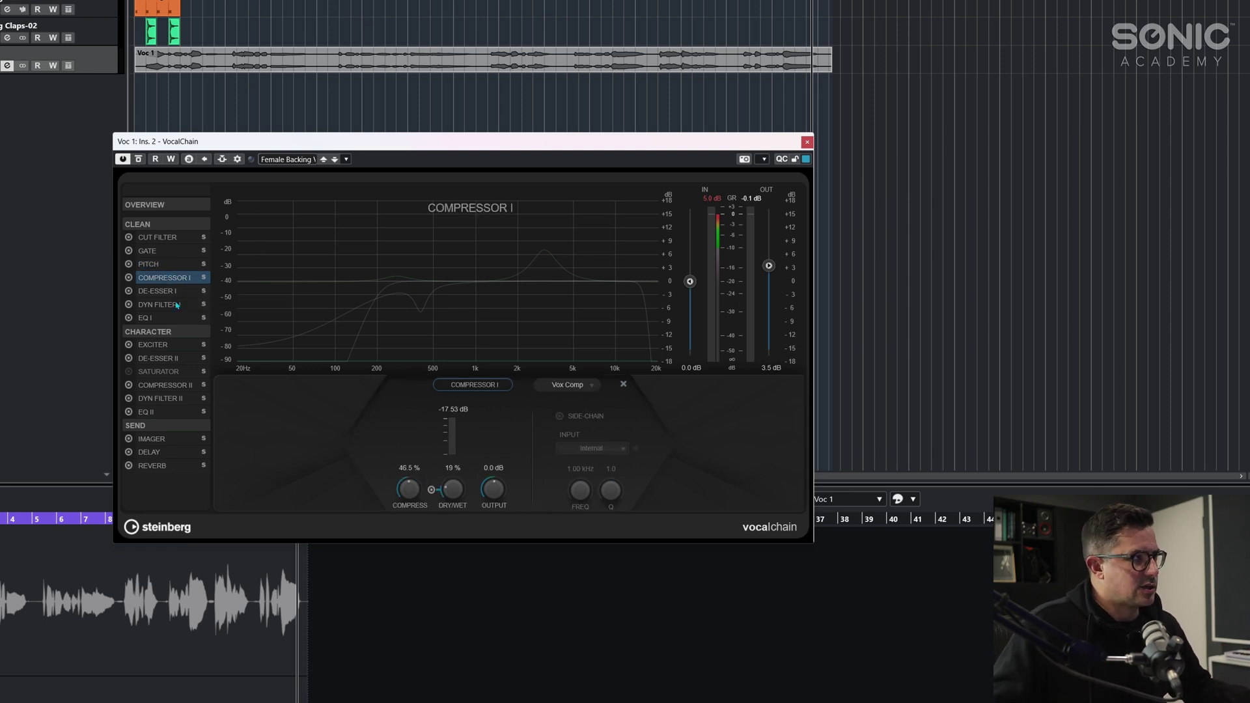
left_click(164, 296)
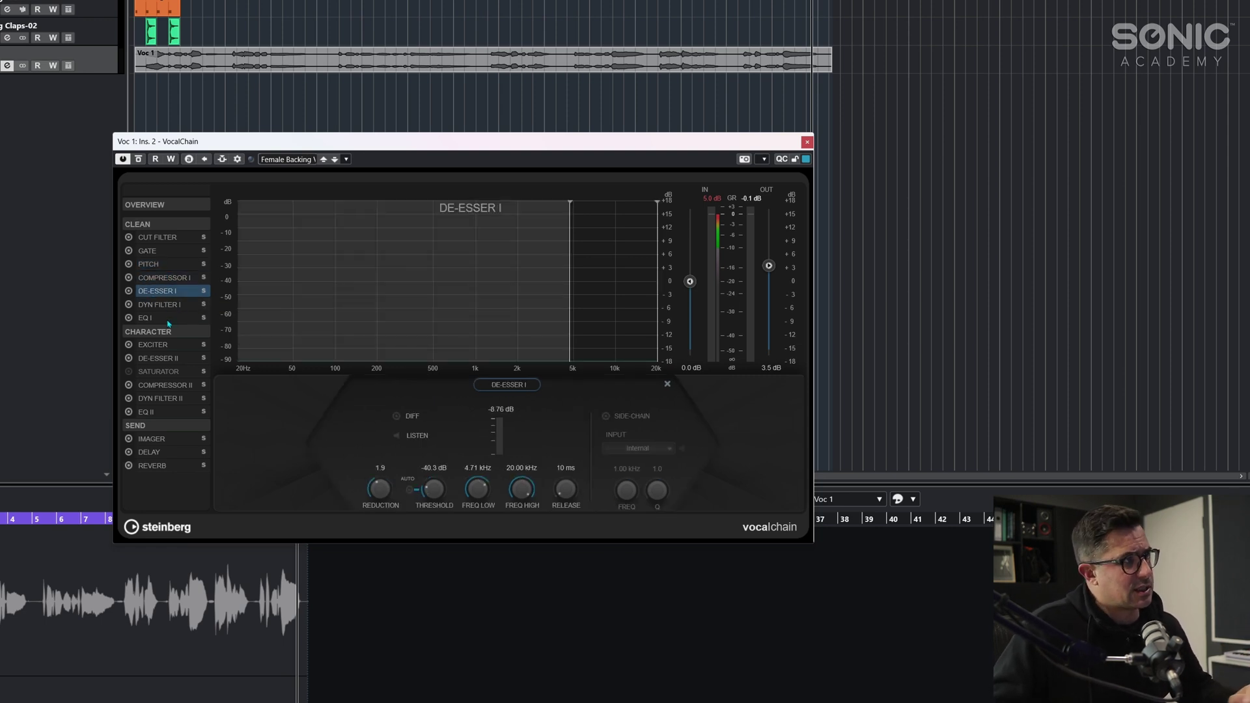
left_click(162, 305)
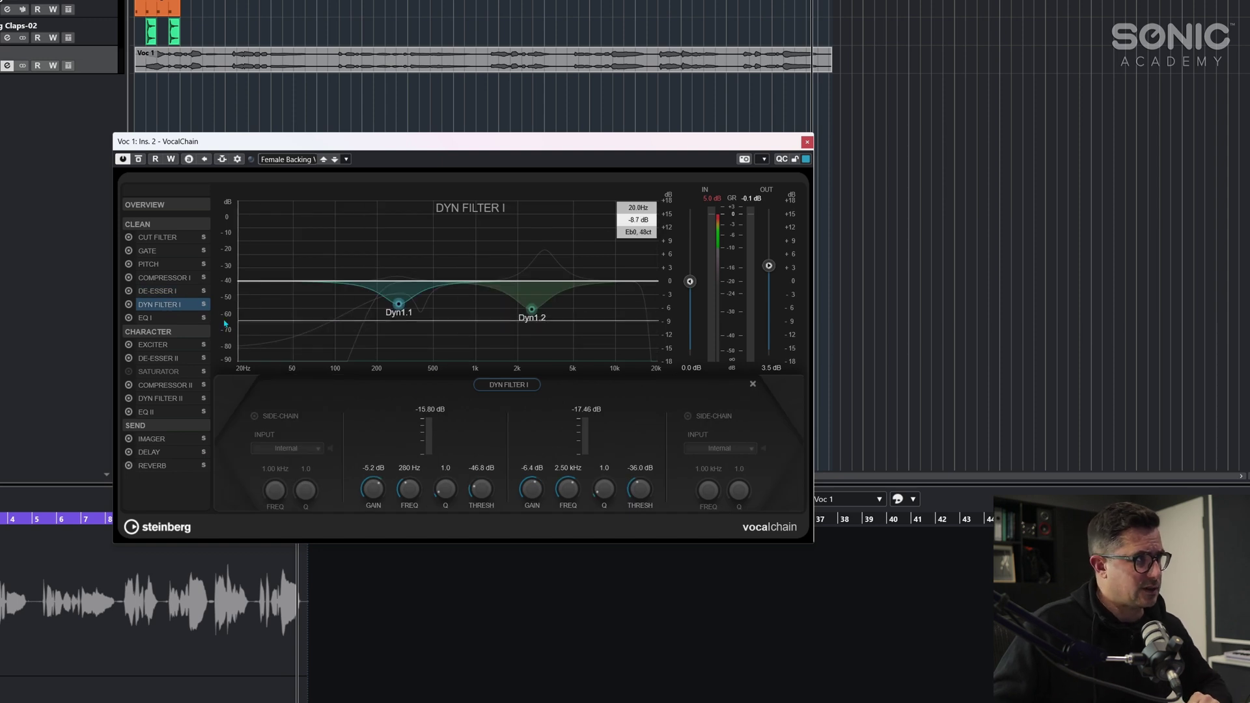
Inspect Exciter, De-Esser II, Compressor II (keeping Black Valve), Dyn Filter II, EQ II, Imager and Reverb
left_click(171, 345)
left_click(163, 359)
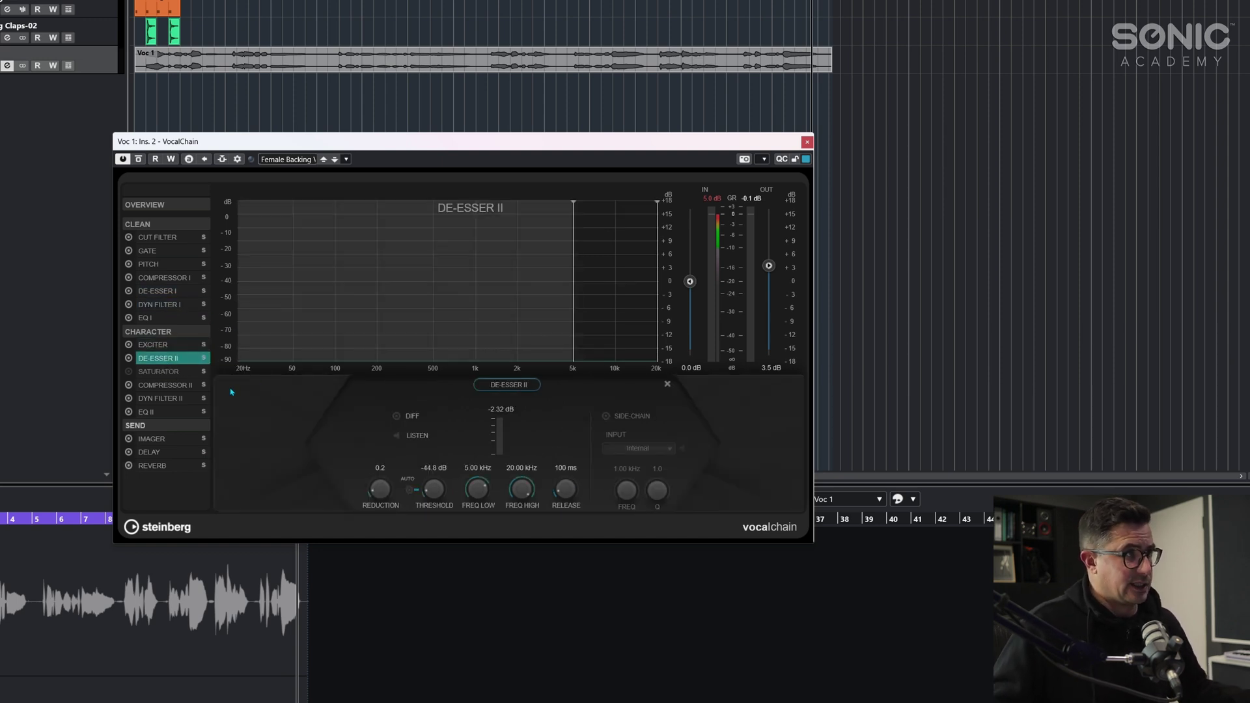
left_click(164, 385)
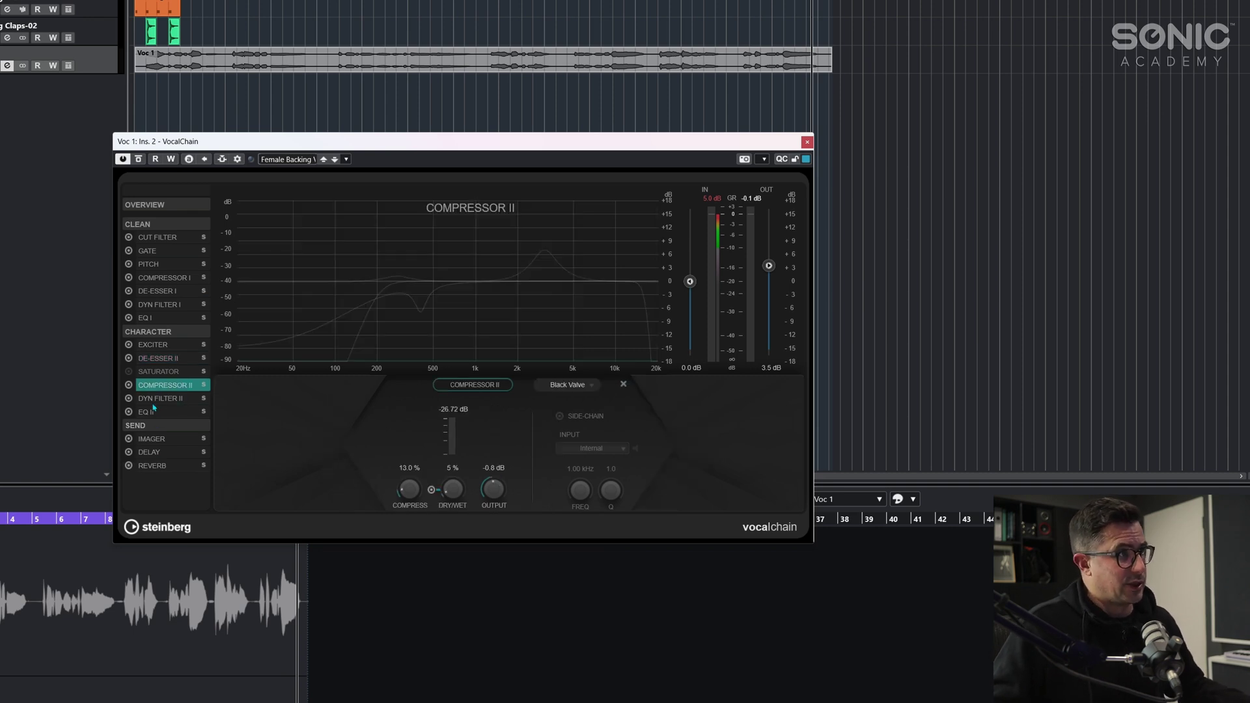
left_click(567, 385)
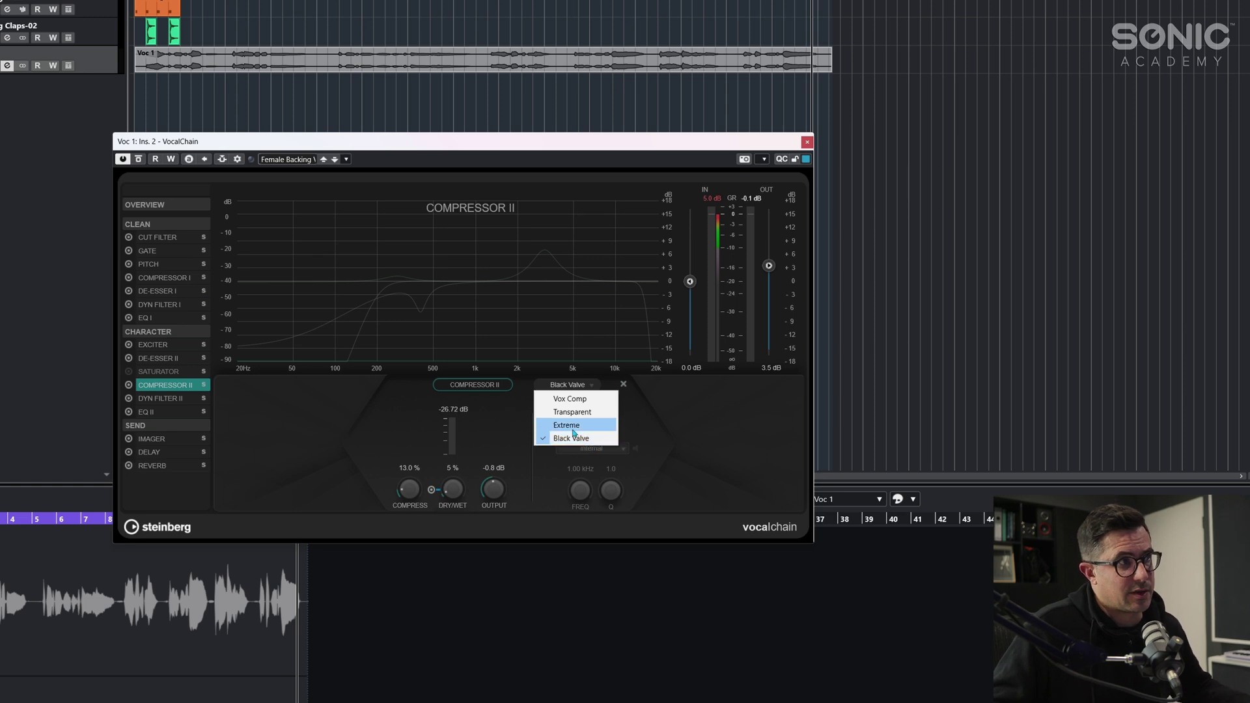
left_click(568, 385)
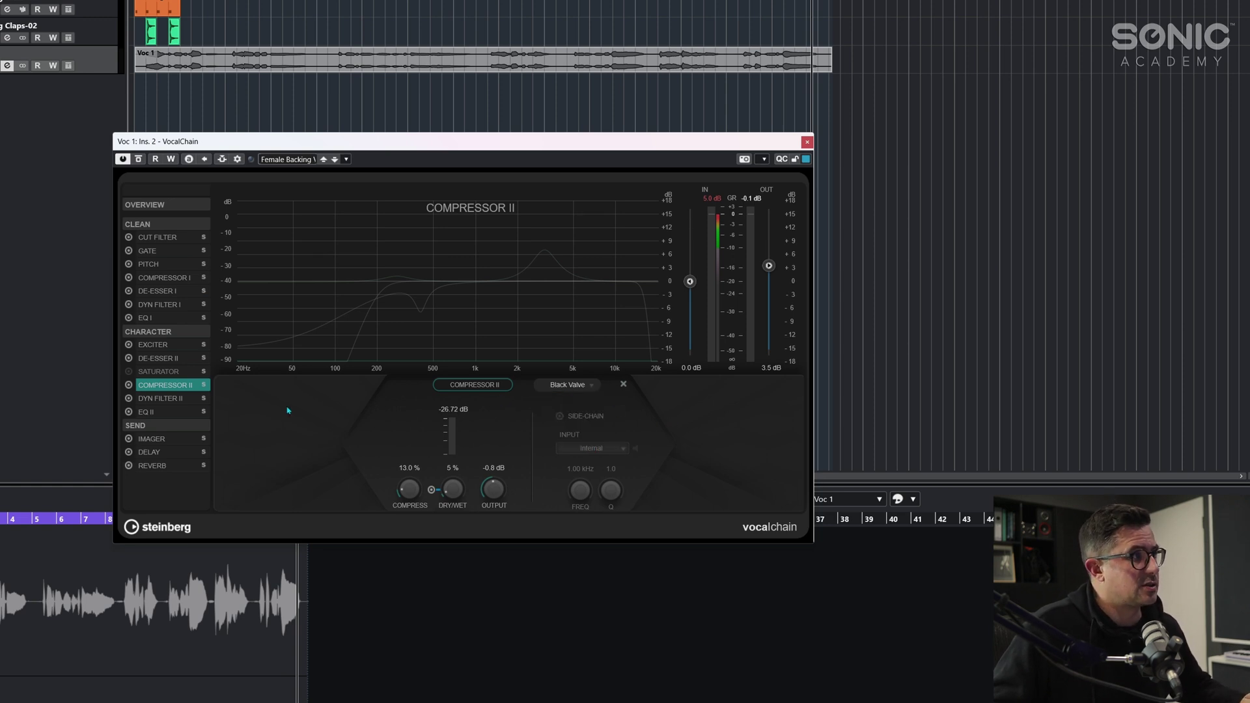
left_click(171, 399)
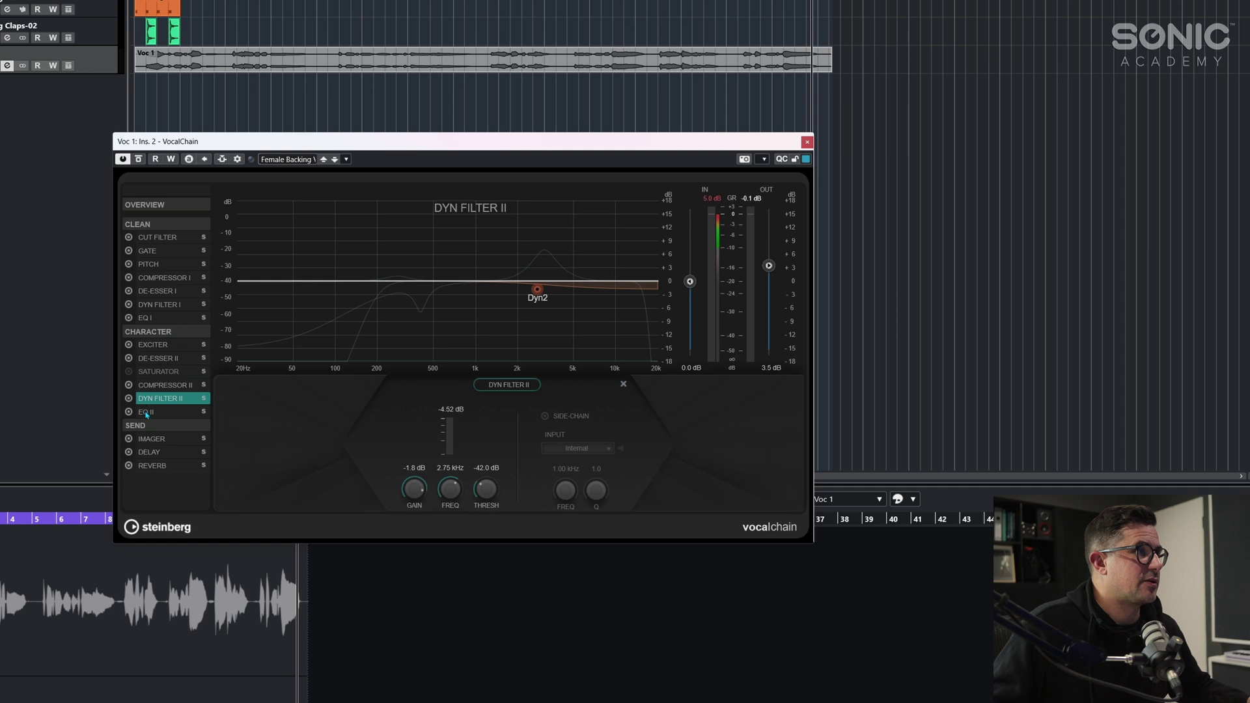
left_click(146, 413)
left_click(152, 439)
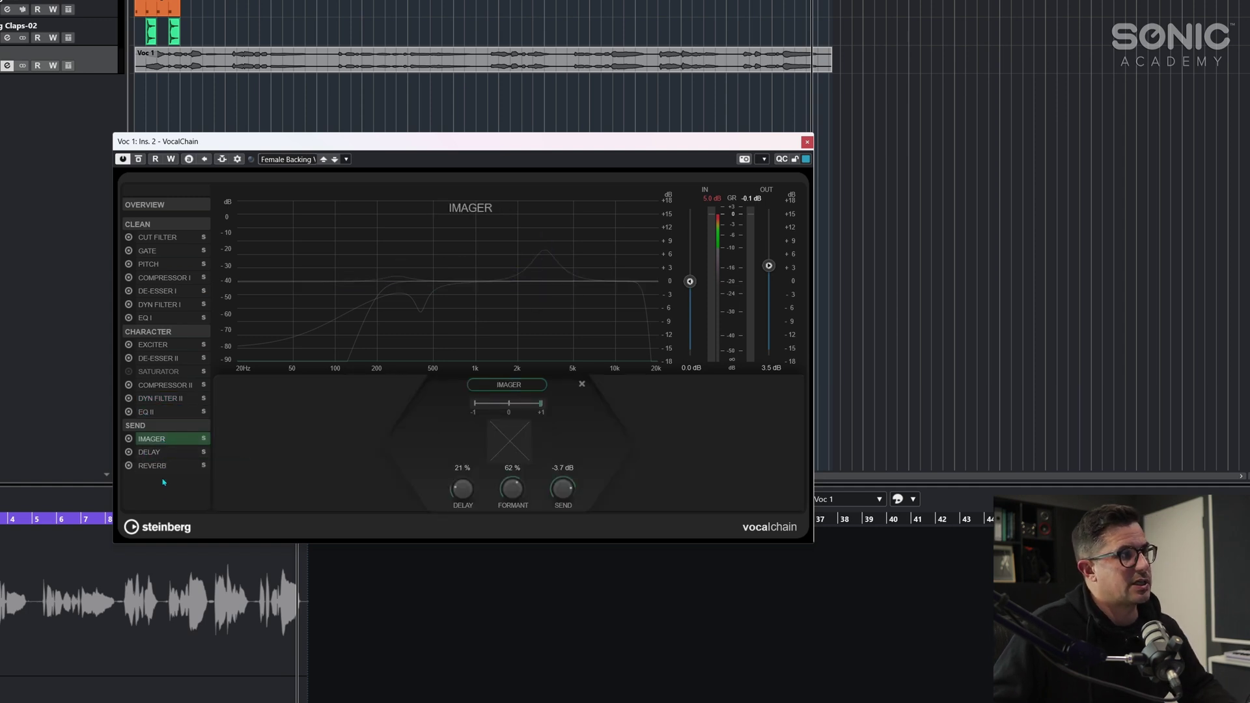
left_click(166, 468)
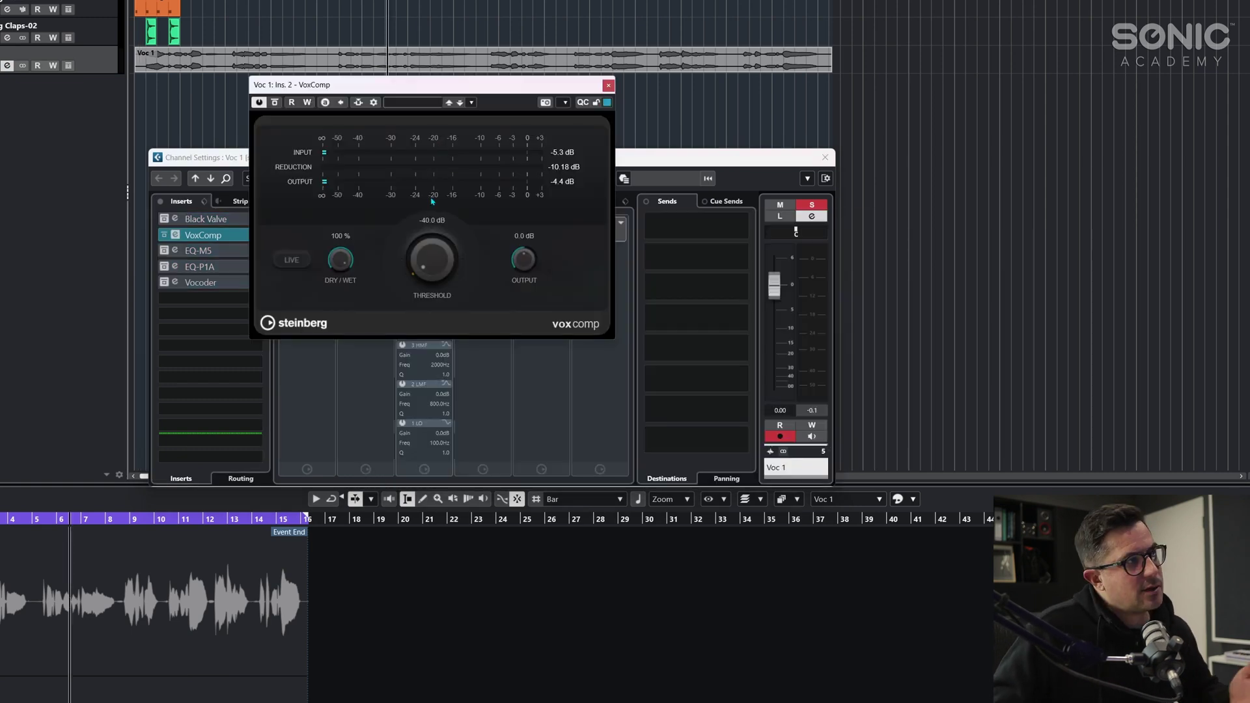
Play Voc 1 while sweeping VoxComp's threshold to about -19.8 dB, then close the compressor
key("space")
left_click_drag(431, 259, 442, 187)
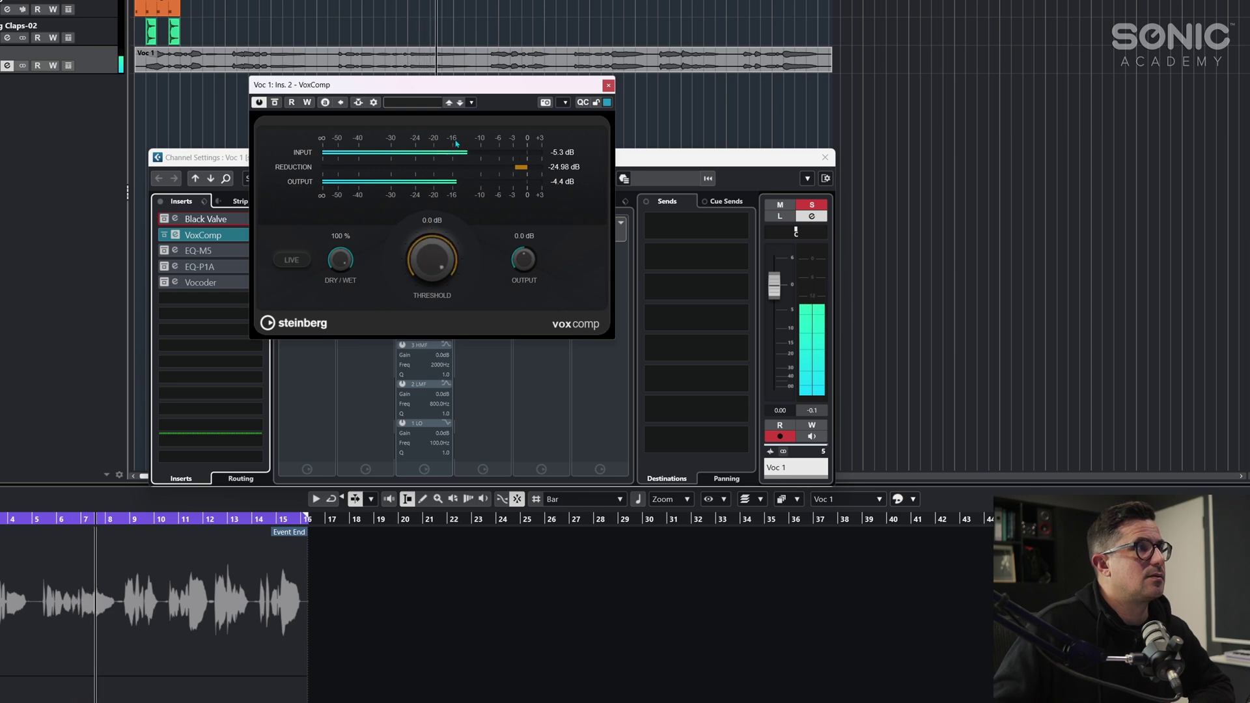
left_click_drag(443, 187, 350, 259)
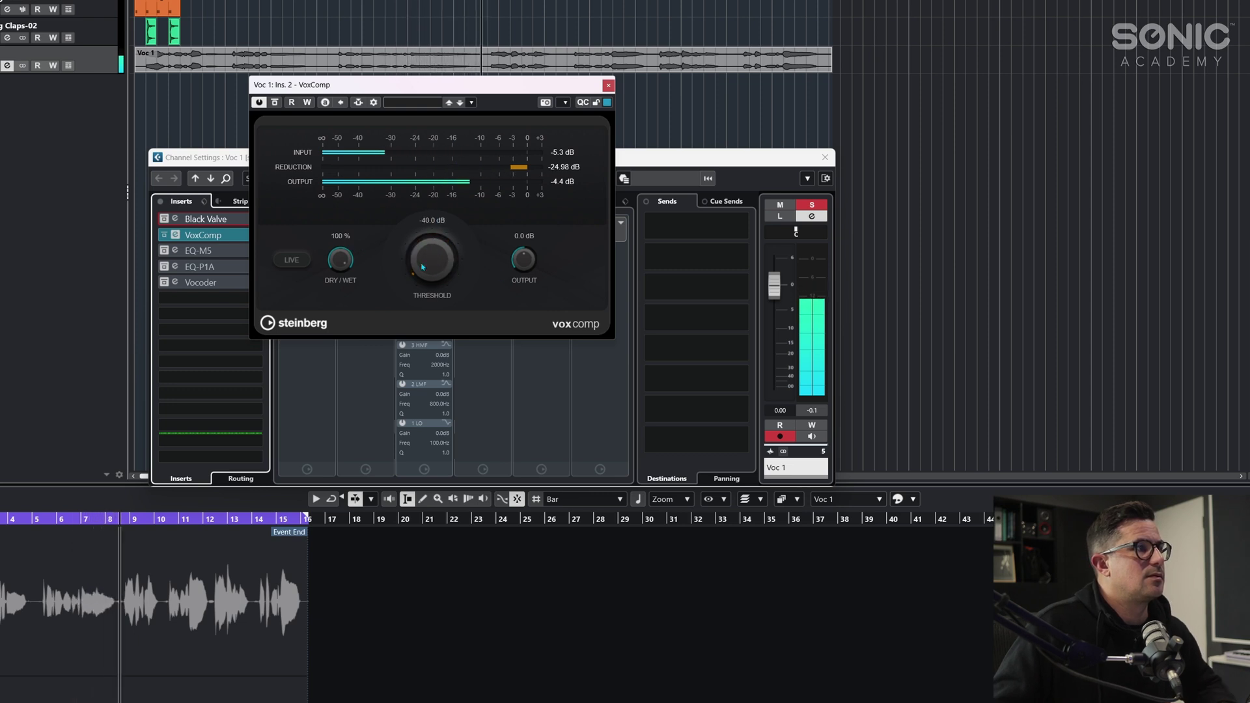
left_click_drag(432, 262, 434, 235)
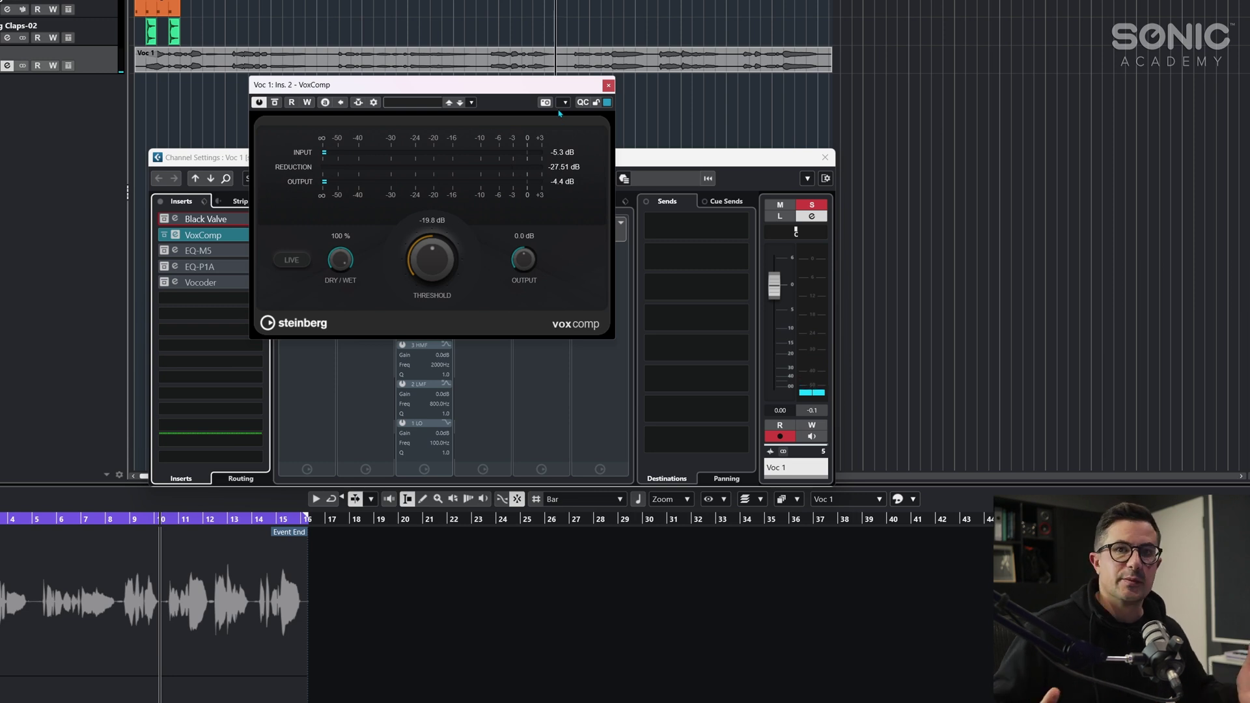
left_click(609, 86)
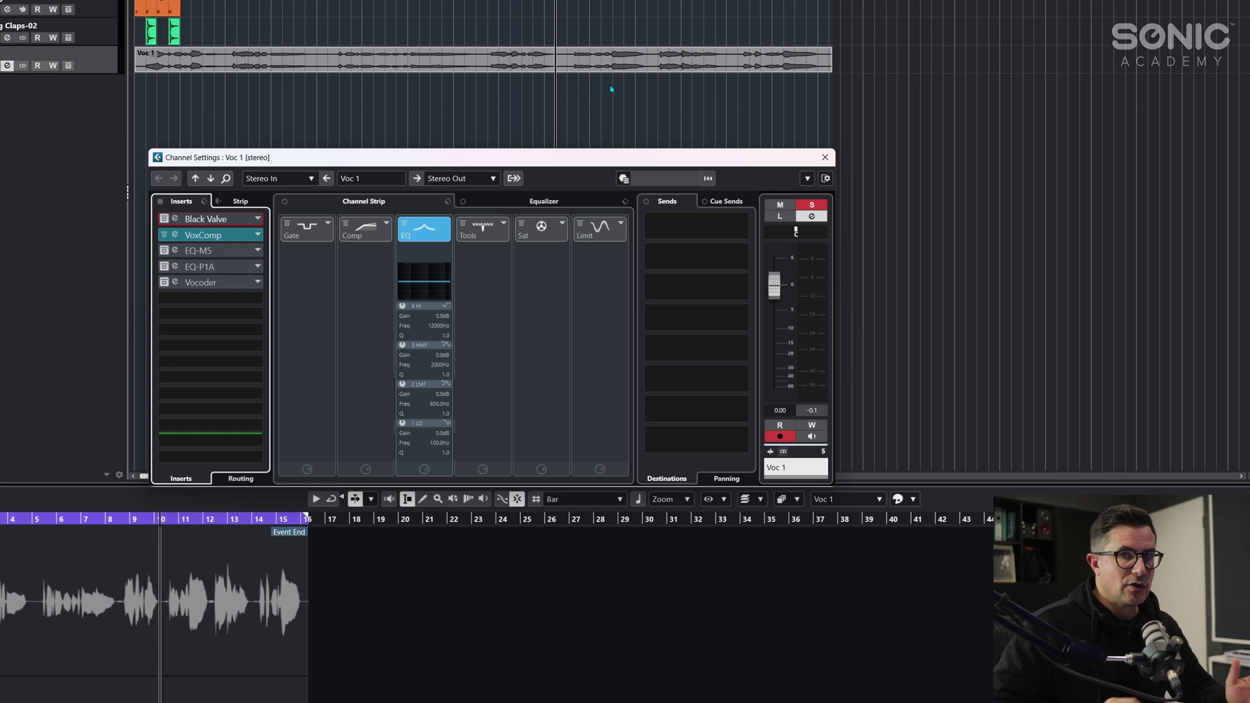
Activate the EQ-M5 and EQ-P1A inserts on Voc 1 and open both of their editors
left_click(164, 253)
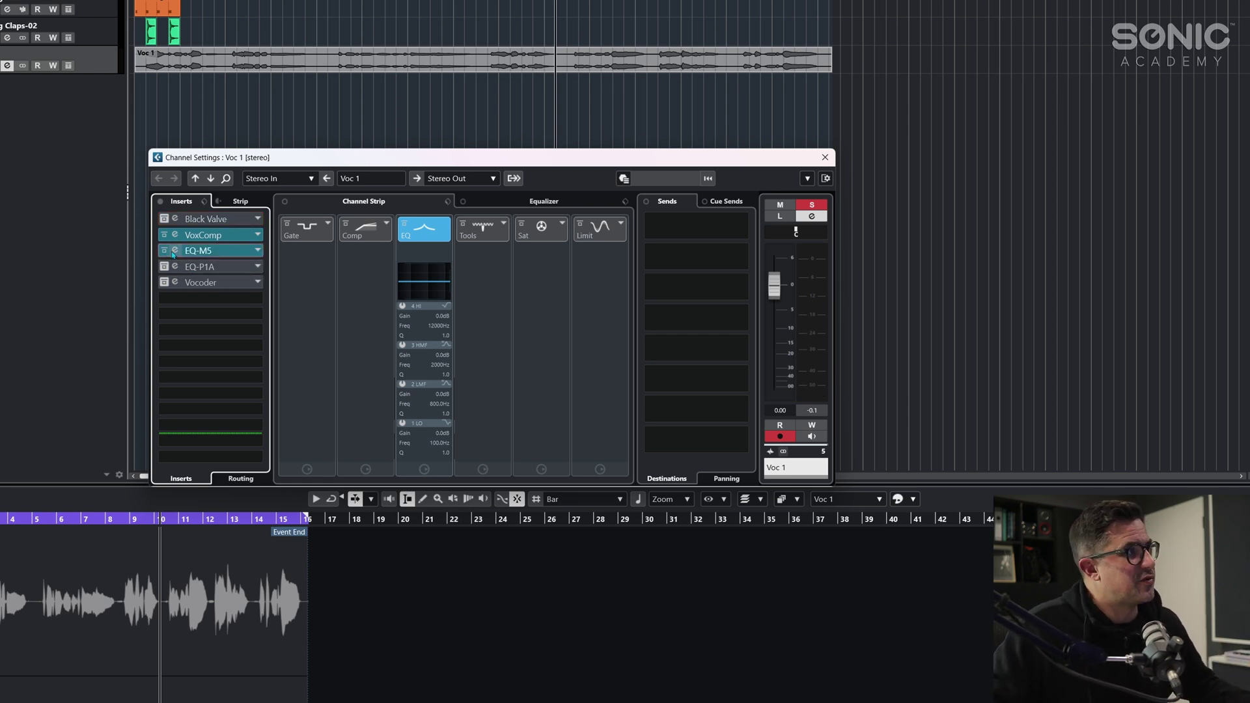
left_click(174, 250)
left_click(164, 266)
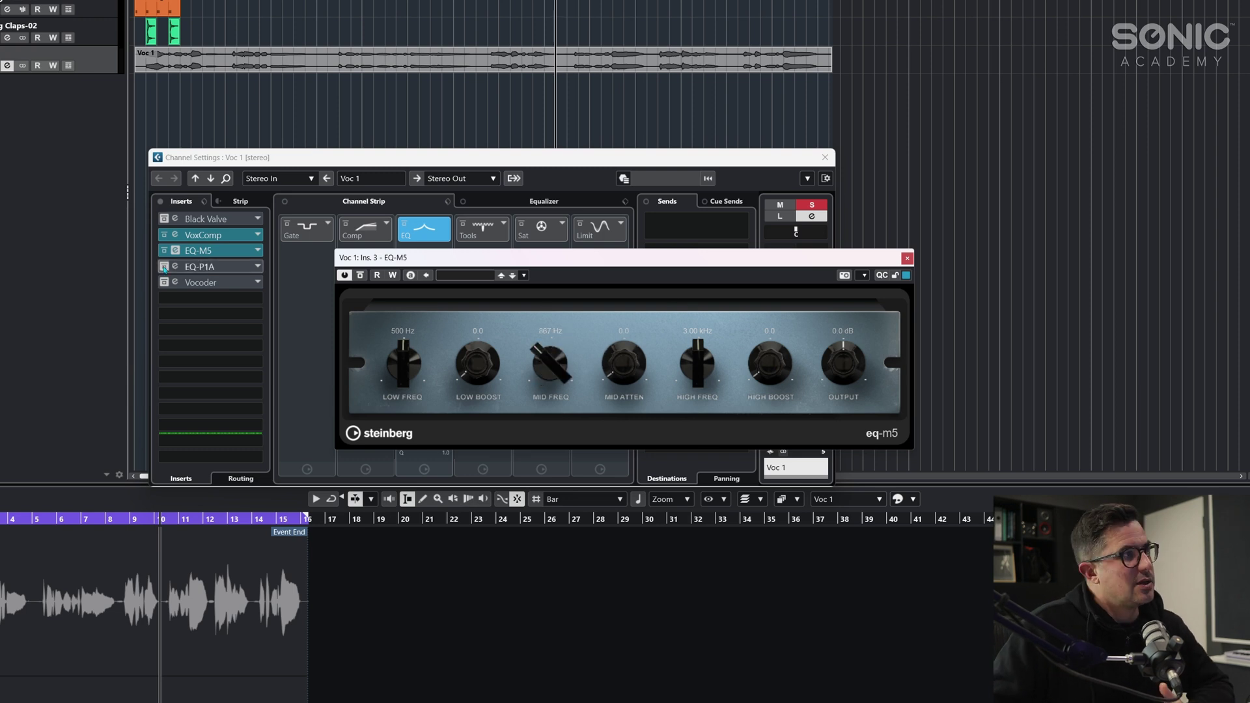
left_click(176, 267)
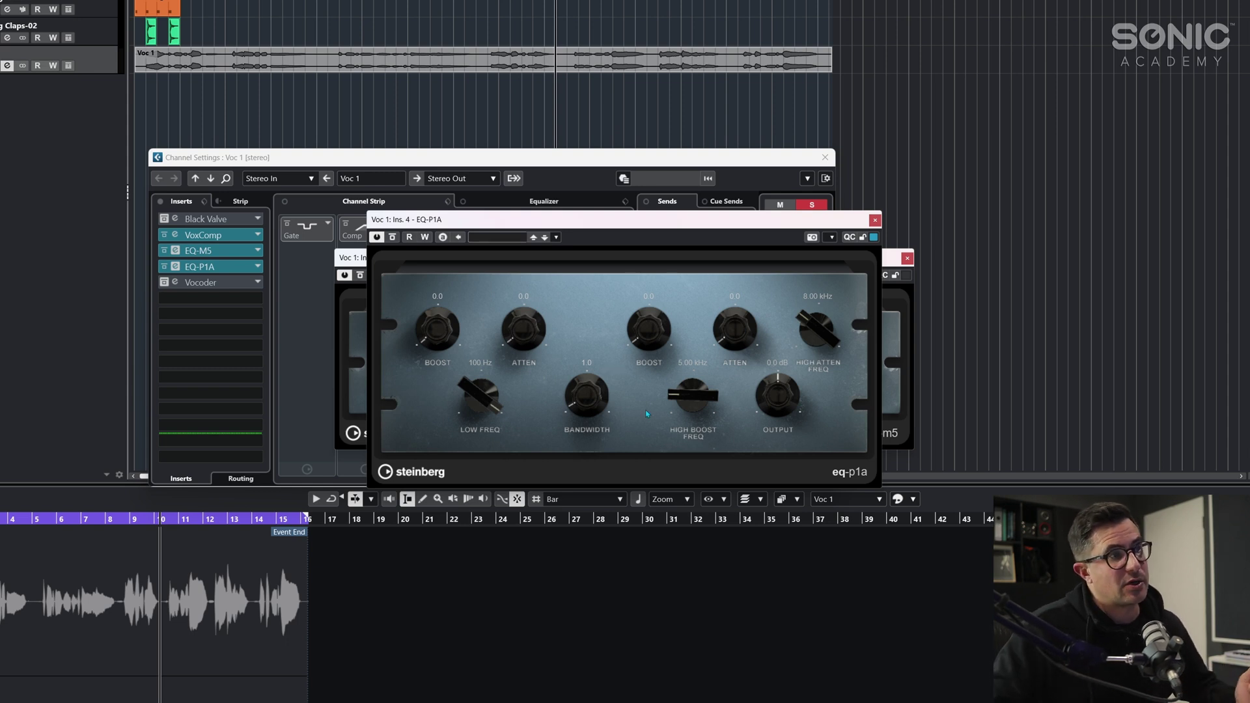
Switch on the Vocoder insert, move its editor aside, and play the vocal through it twice
left_click(875, 221)
left_click(174, 282)
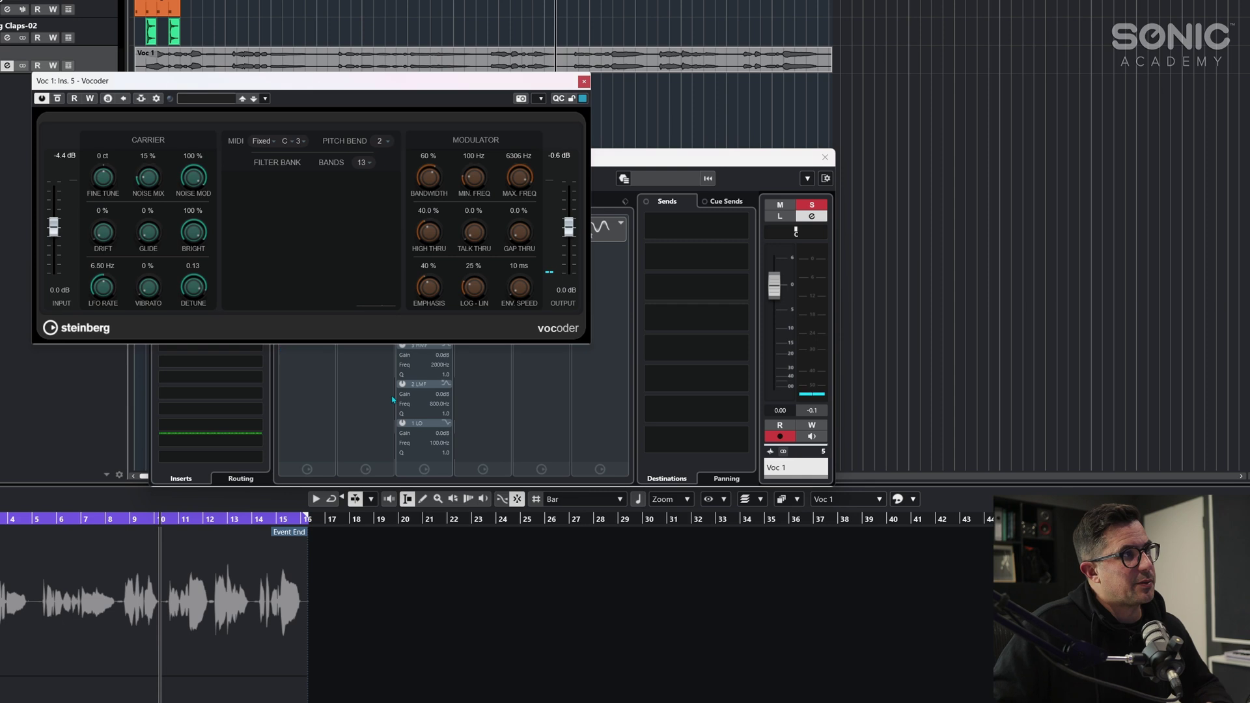
left_click_drag(317, 81, 566, 187)
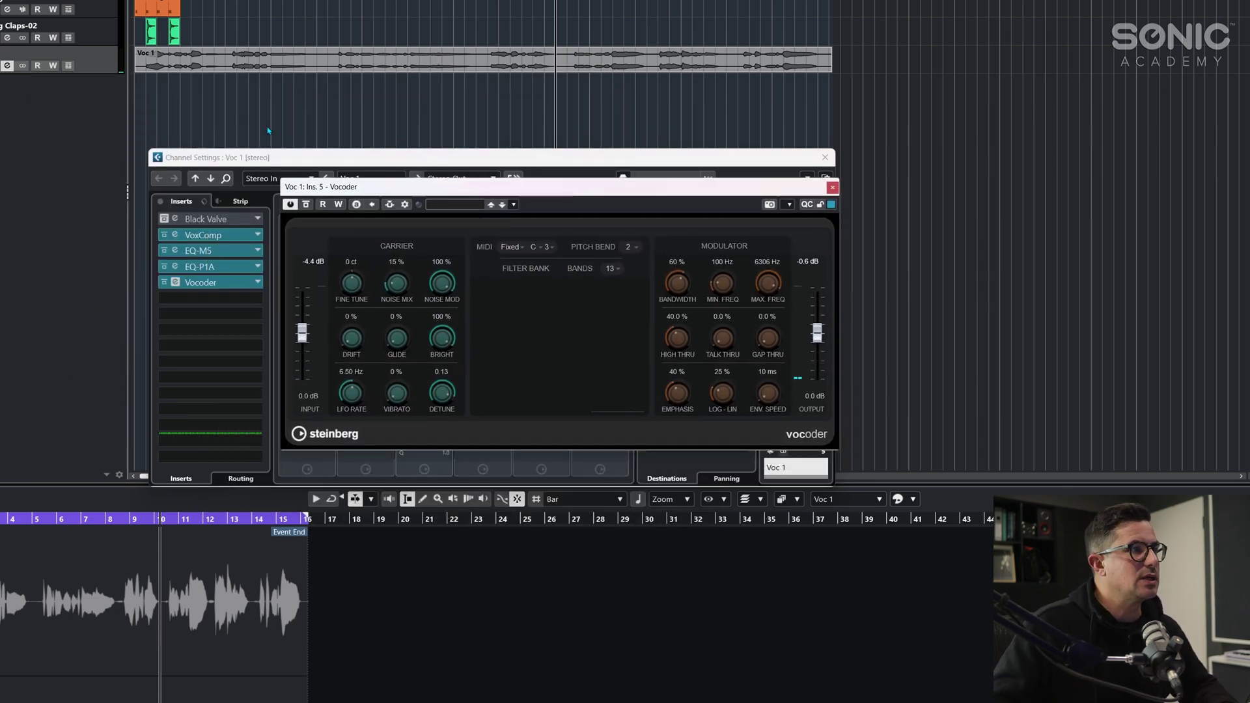
key("space")
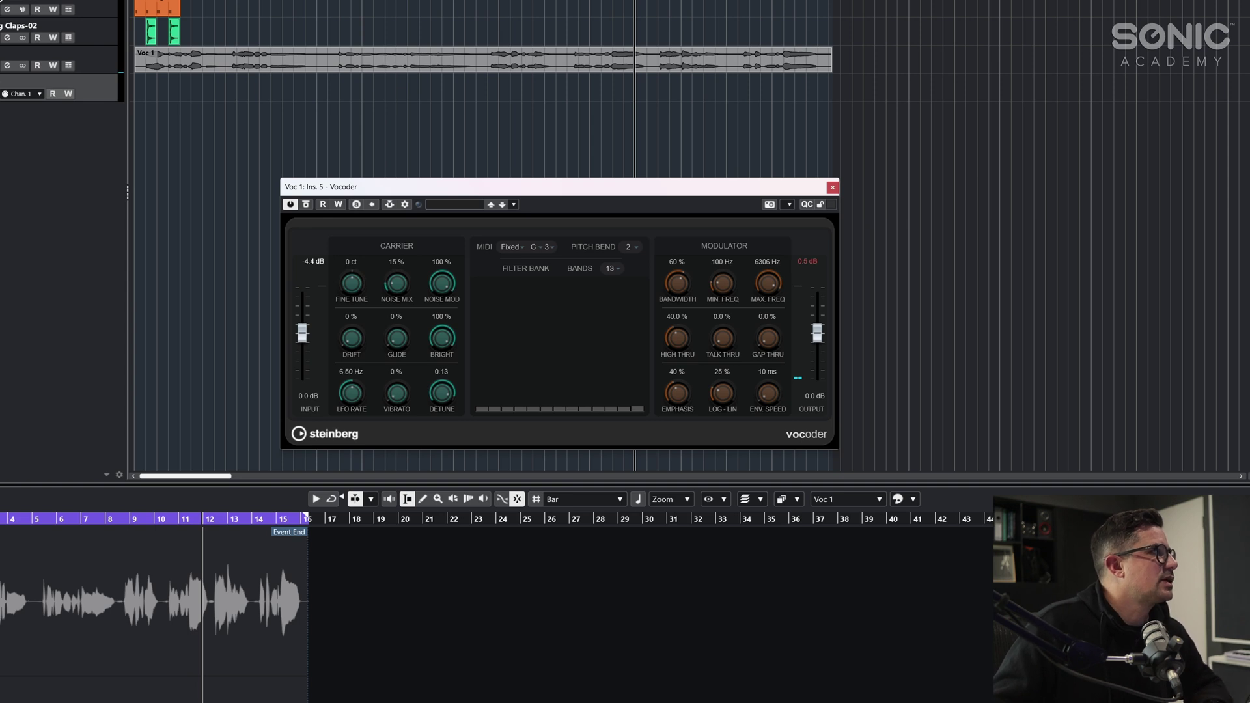
key("space")
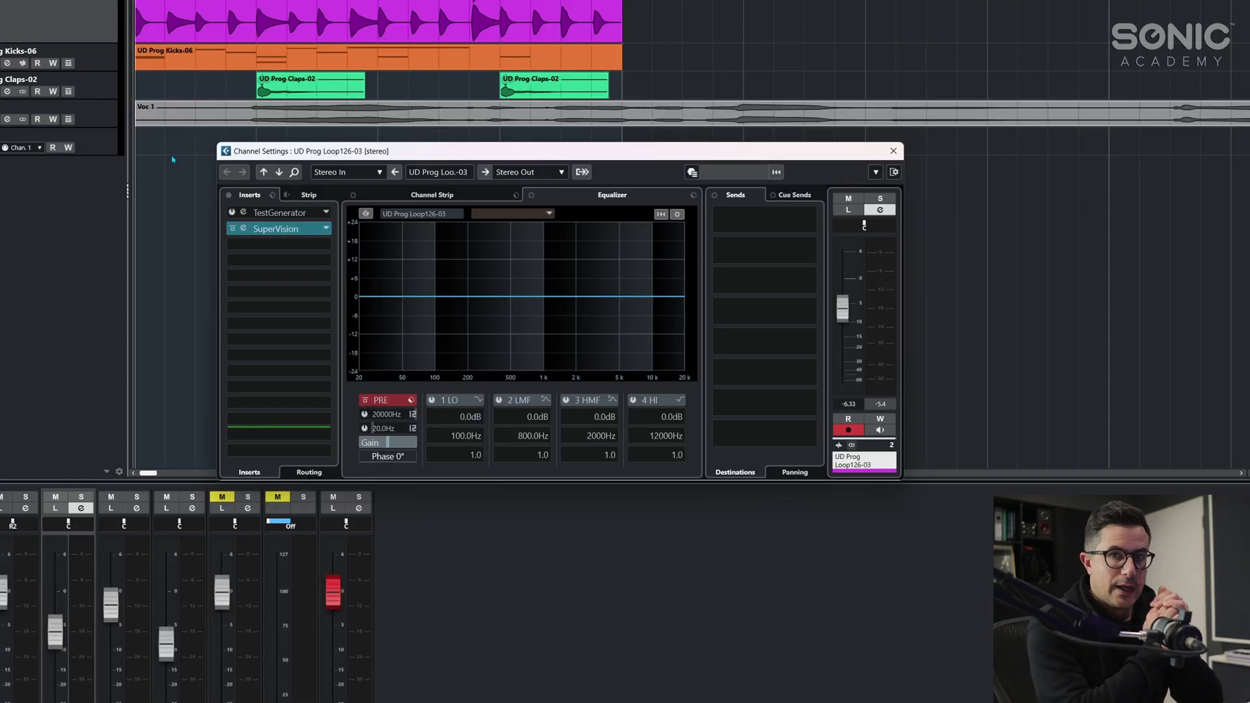
View SuperVision's loudness meters on UD Prog Loop126-03, then switch to the TestGenerator editor
left_click(293, 229)
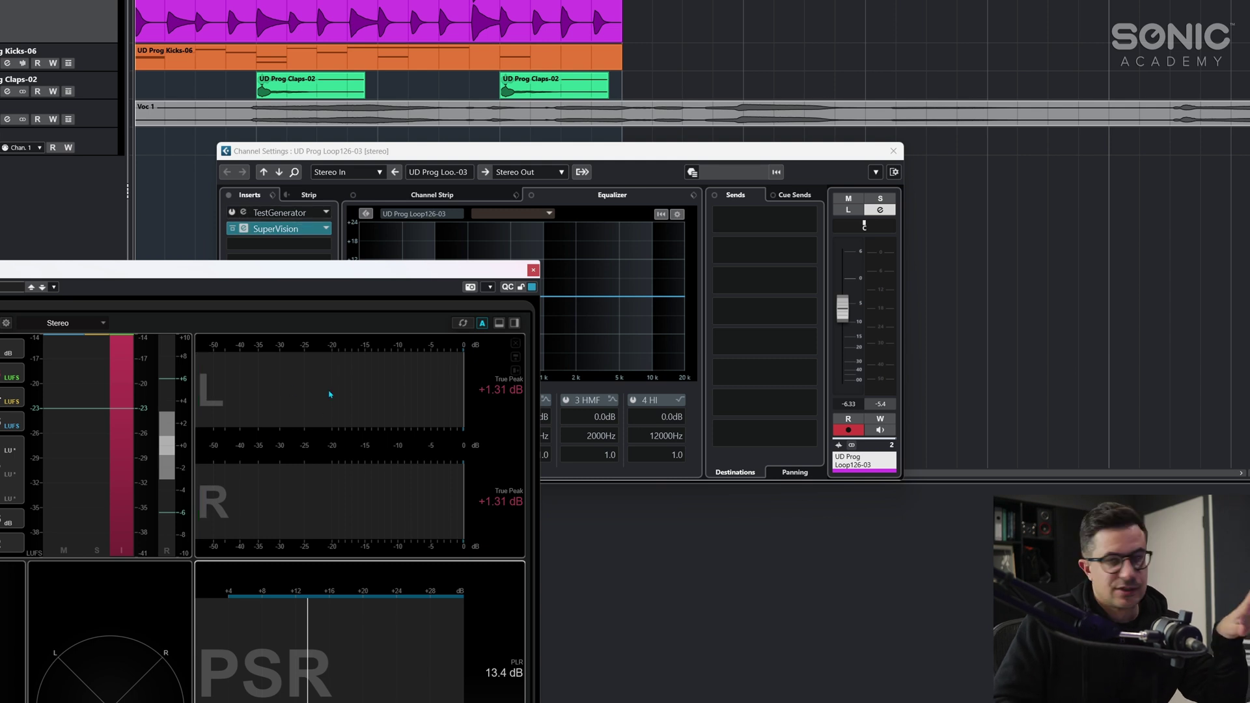
left_click(533, 269)
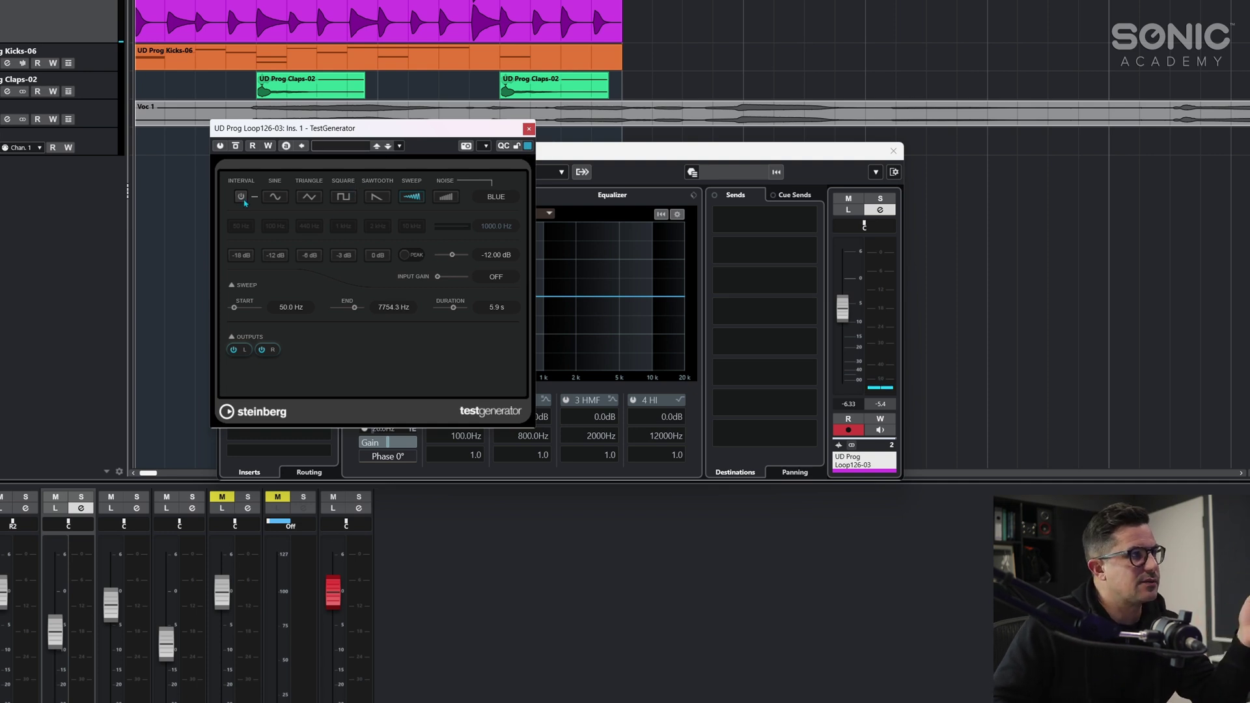
Power on TestGenerator in Interval mode with a sine waveform at 1 kHz
left_click(222, 148)
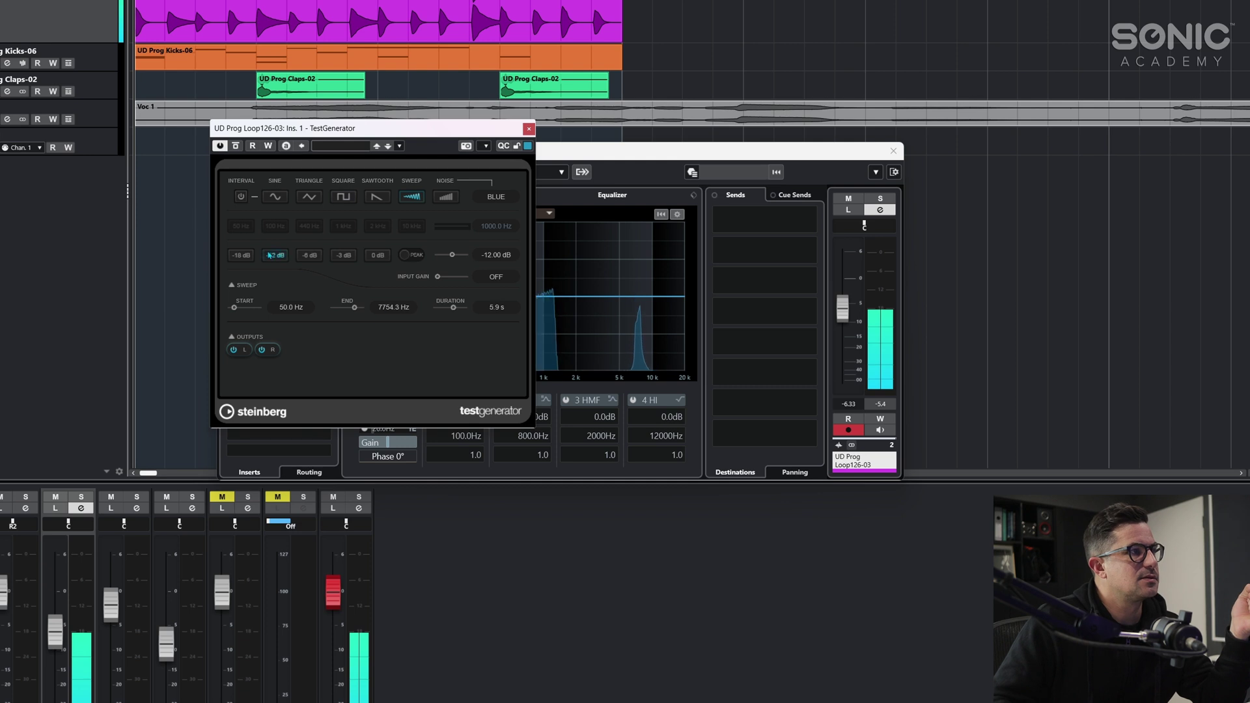
left_click(240, 197)
left_click(275, 196)
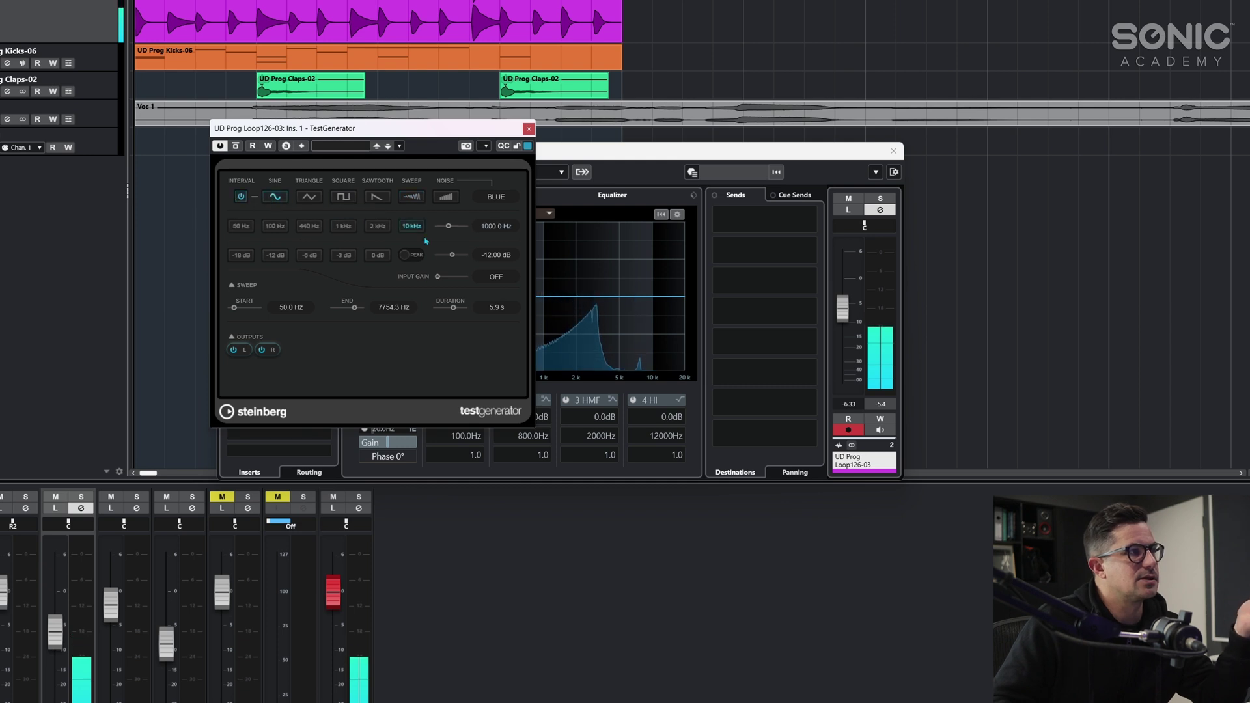
left_click(343, 226)
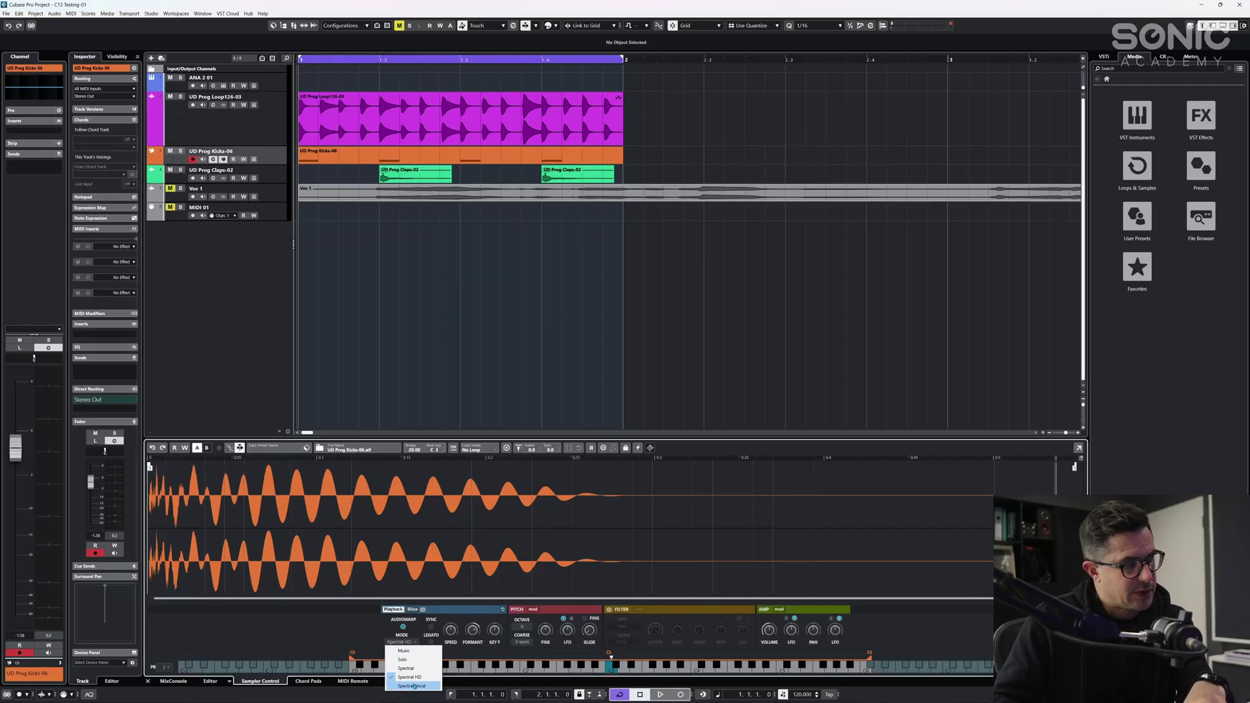
Keep UD Prog Kicks-06 on Spectral HD and adjust its SPEED, settling around 5.6 %
left_click(327, 630)
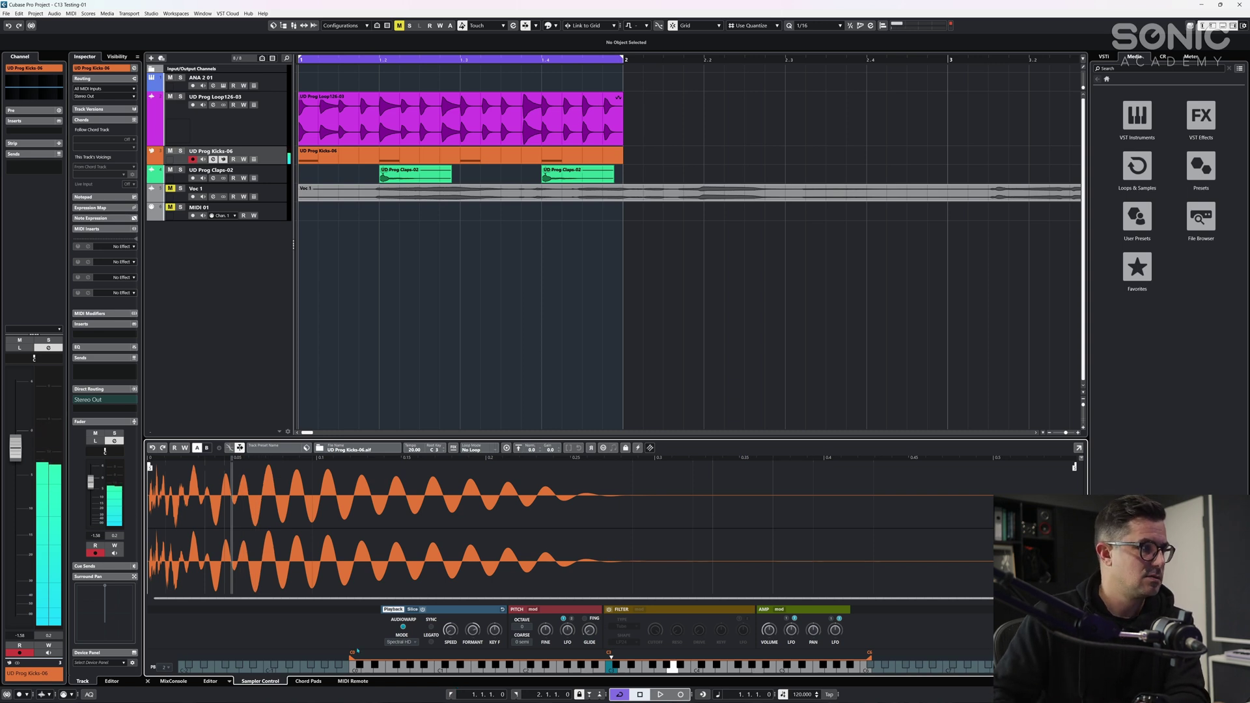
mouse_move(450, 632)
left_click_drag(450, 632, 452, 622)
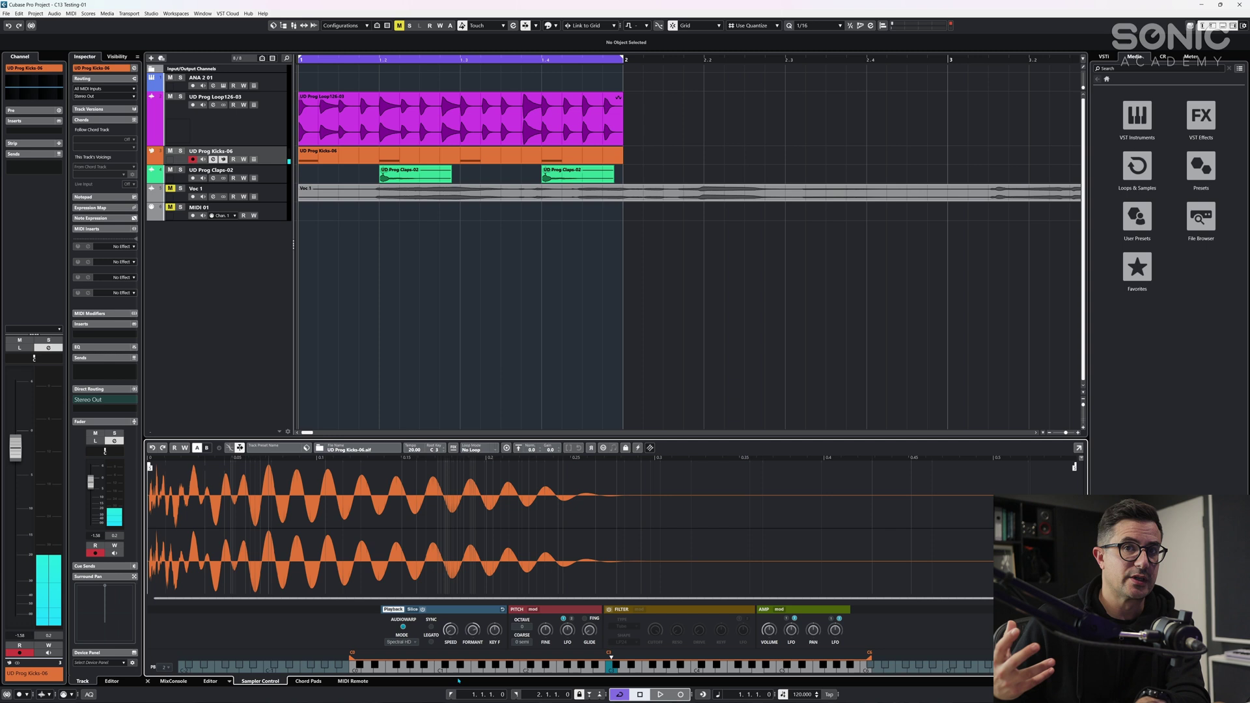
mouse_move(476, 653)
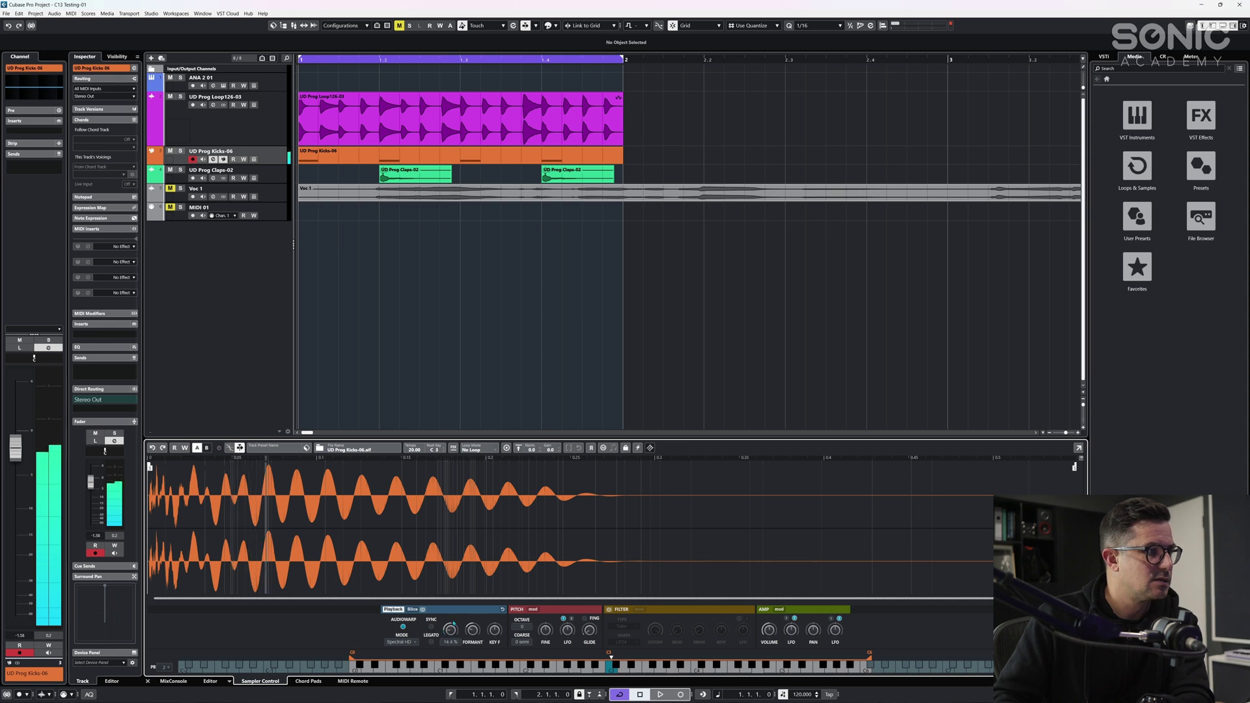
mouse_move(453, 622)
left_click_drag(454, 622, 458, 636)
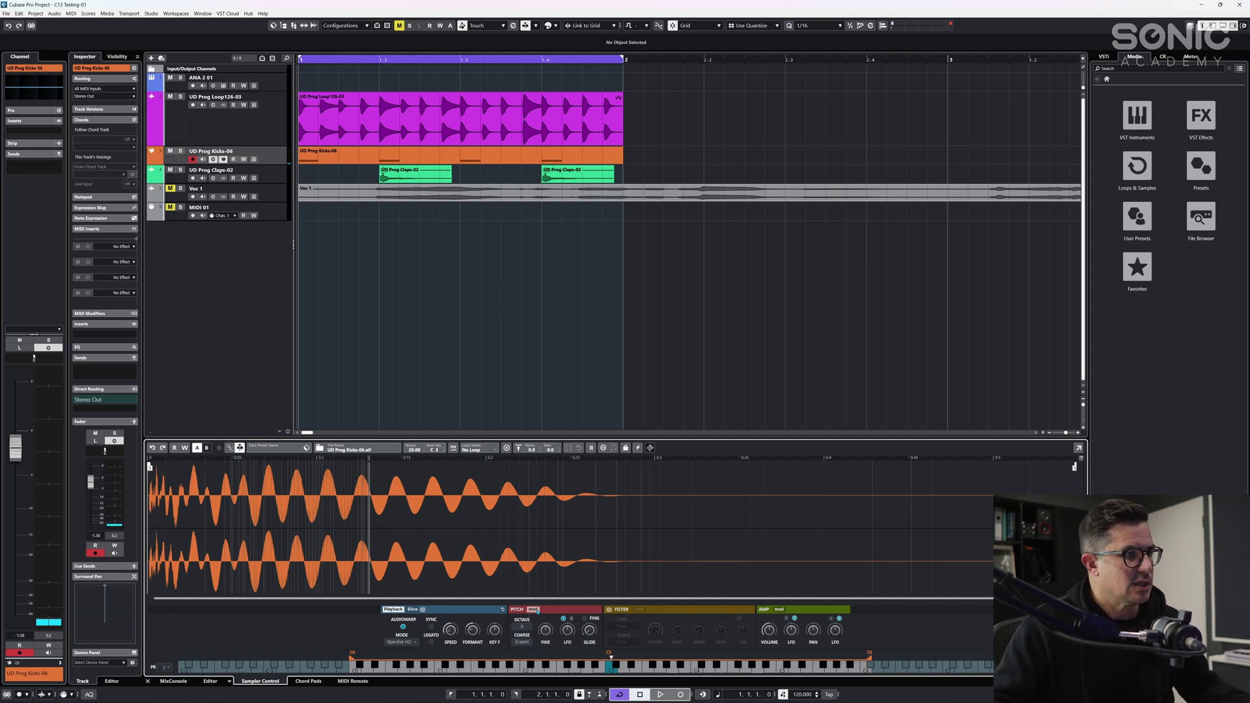
Show the pitch envelope and draw S-curve shapes across it, redrawing on a tempo-synced 1/64 grid
left_click(534, 611)
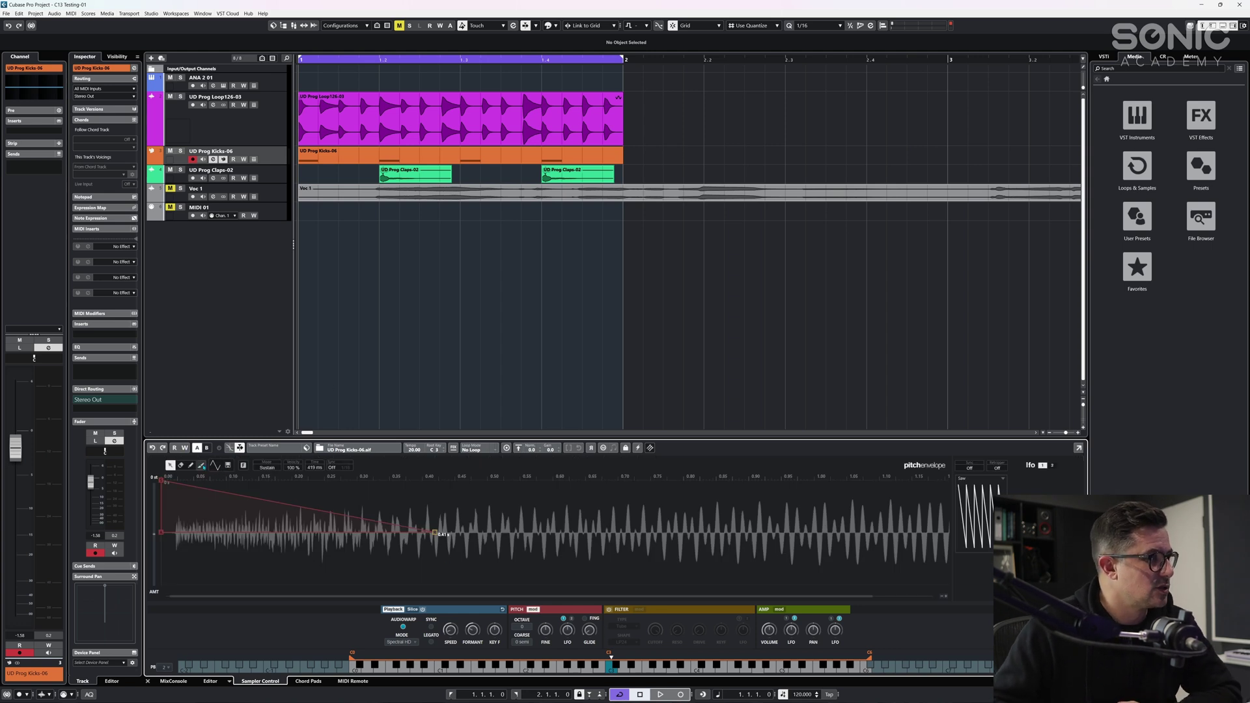
left_click(215, 465)
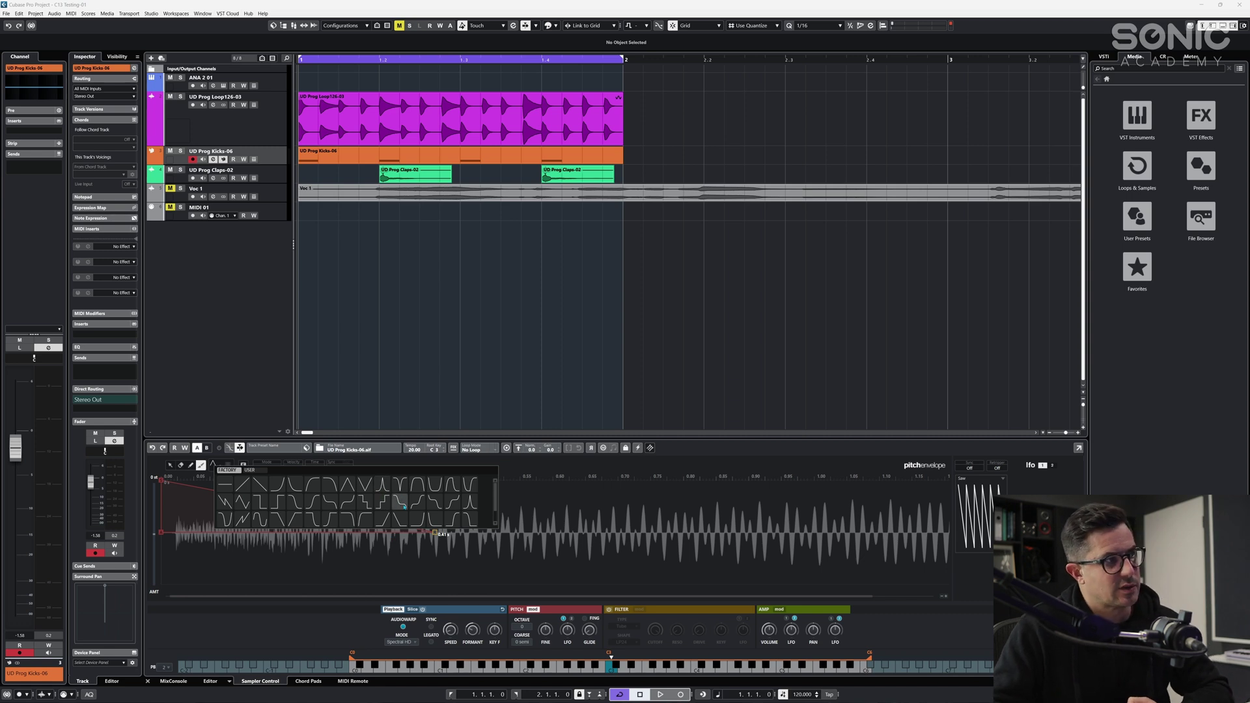
left_click(435, 519)
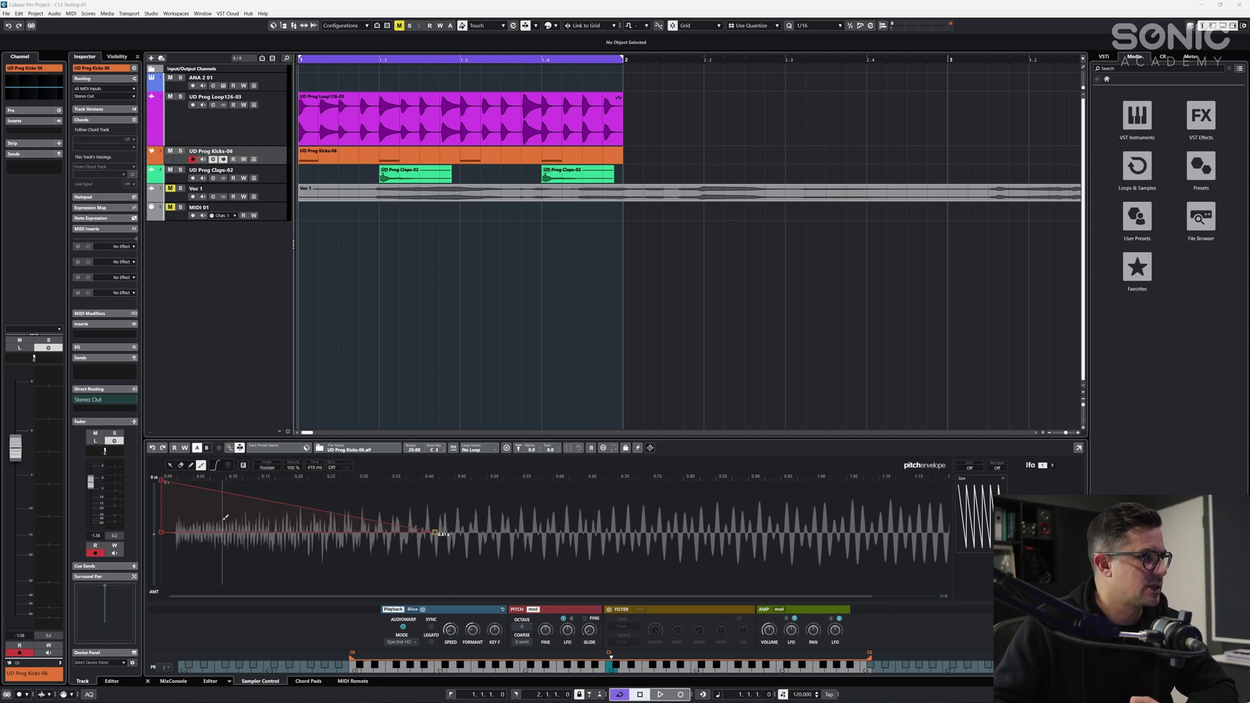
mouse_move(226, 518)
left_mouse_down()
mouse_move(806, 490)
mouse_move(738, 487)
left_mouse_up()
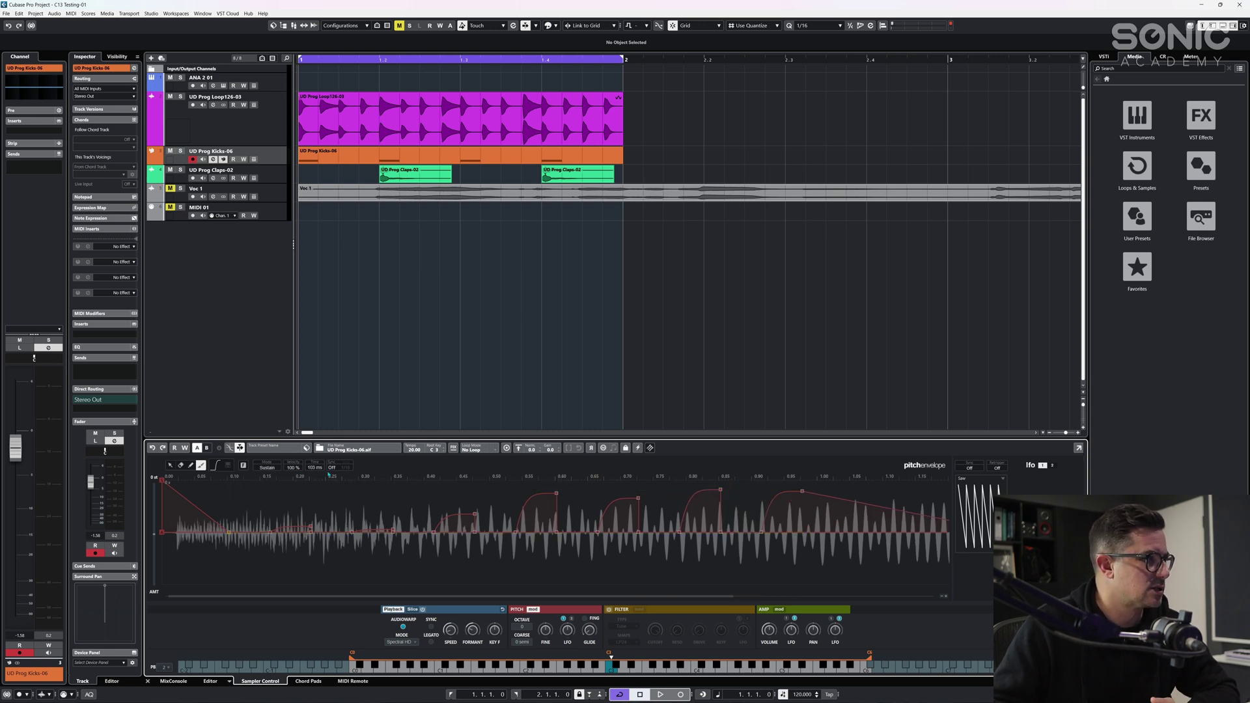
left_click(332, 468)
left_click(346, 467)
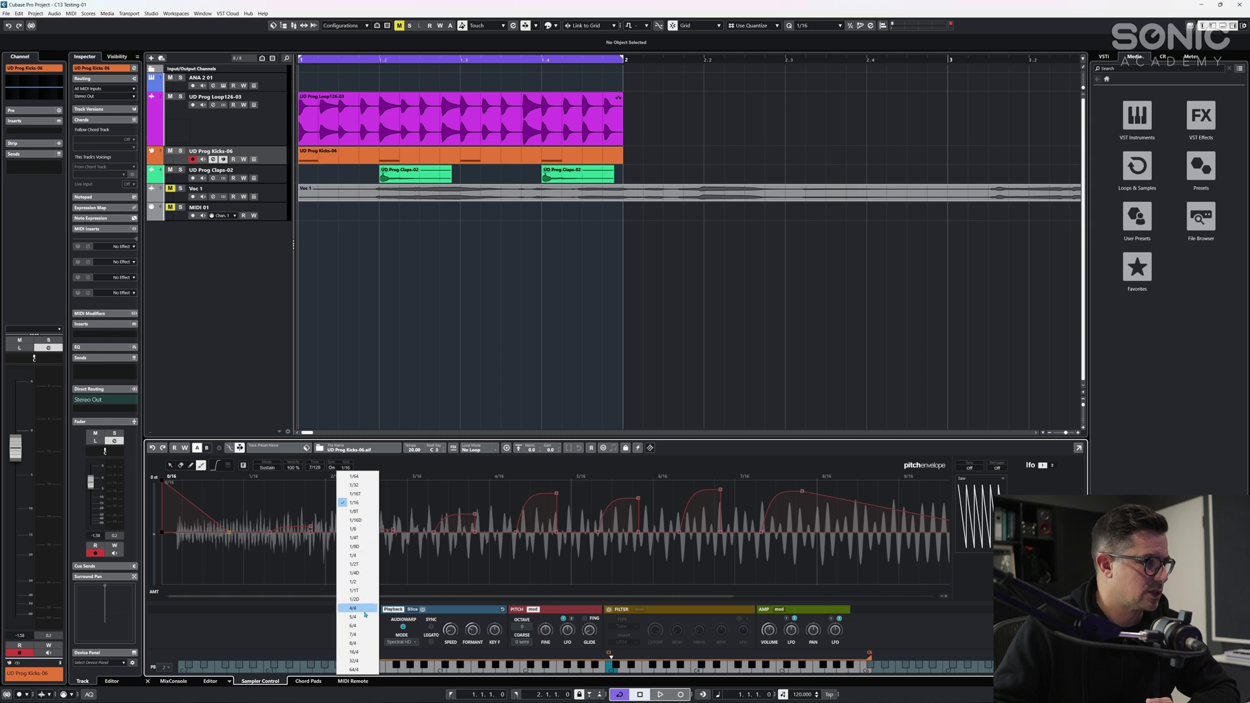
left_click(353, 476)
mouse_move(242, 533)
left_mouse_down()
mouse_move(319, 488)
mouse_move(570, 483)
mouse_move(450, 573)
left_mouse_up()
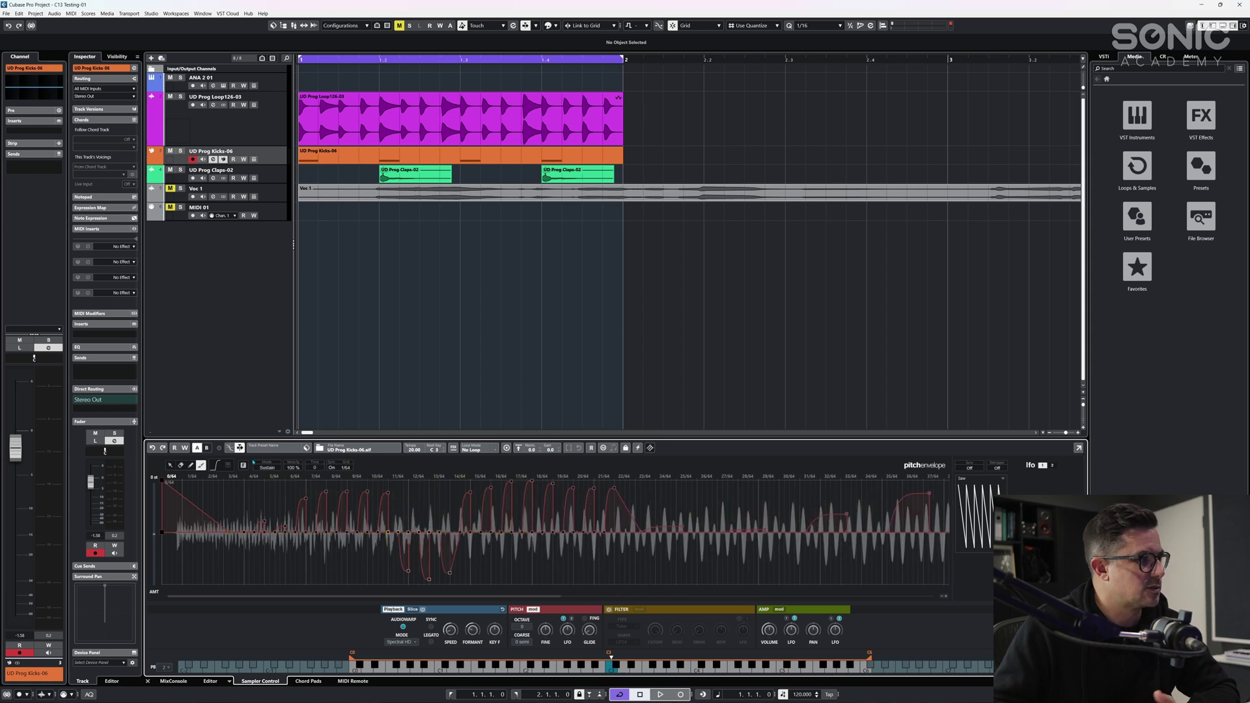
Draw a rising zigzag sawtooth at the envelope start, then select and flatten the middle points
left_click(215, 465)
left_click(252, 523)
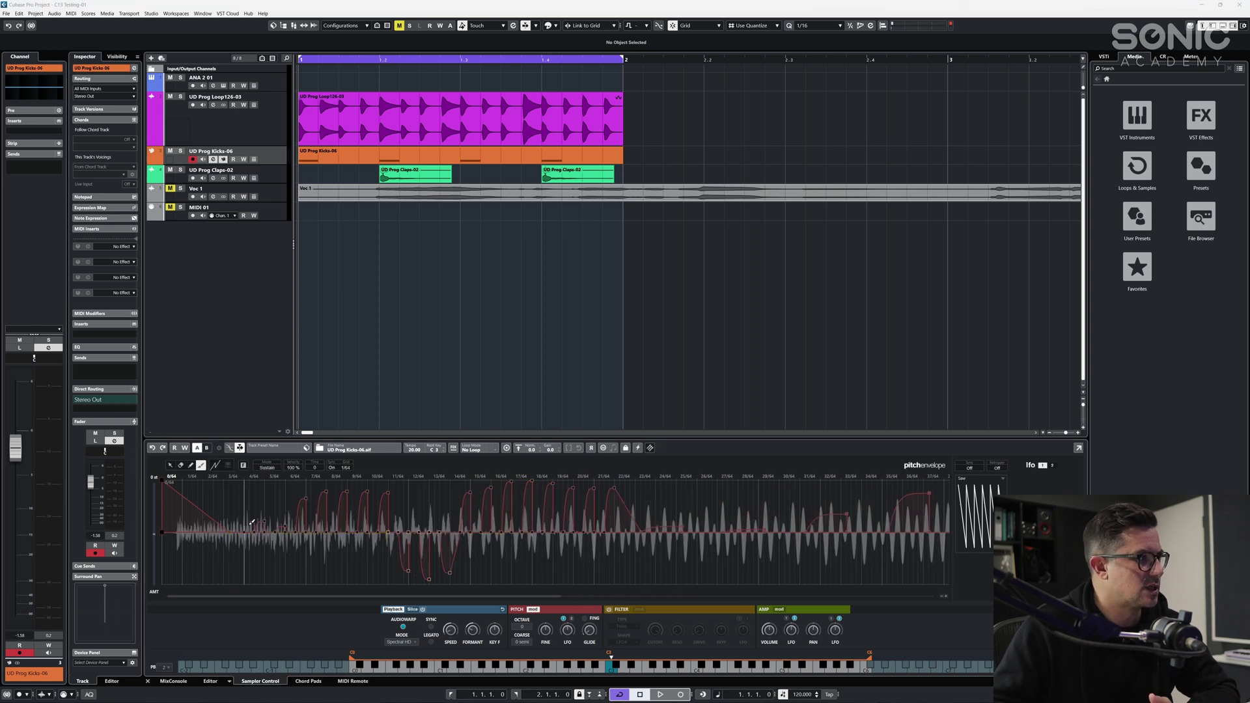
left_click_drag(216, 532, 446, 482)
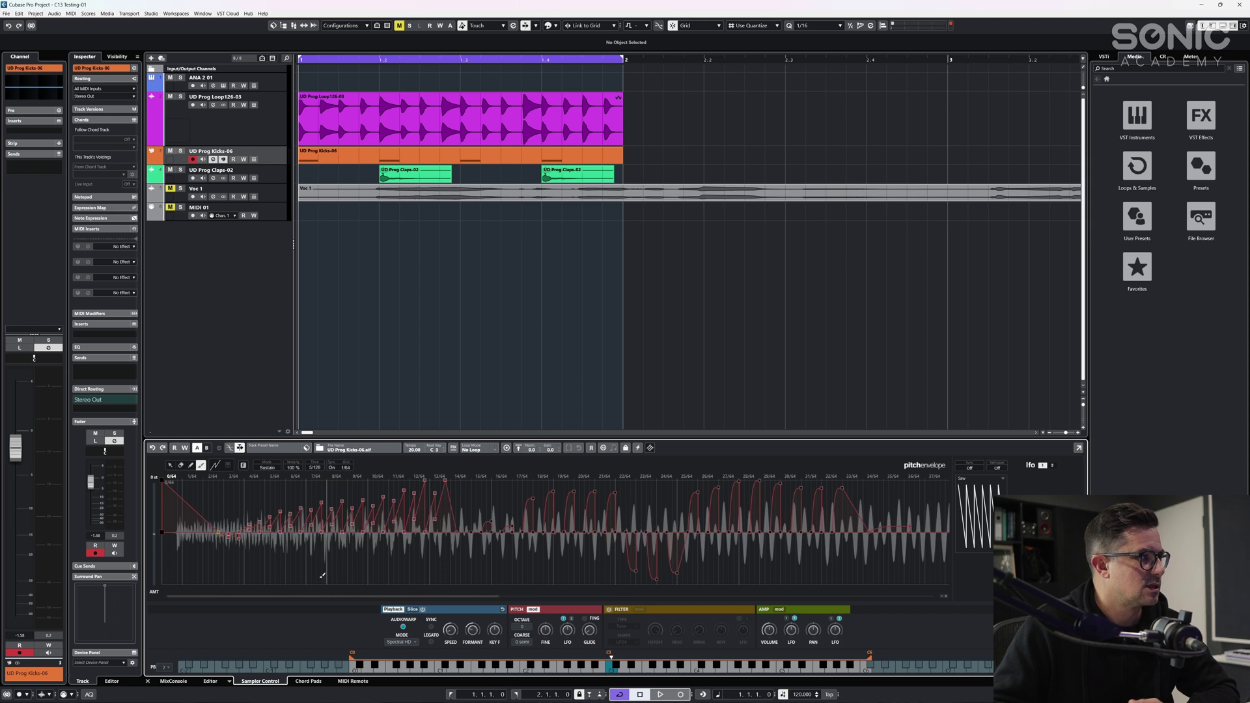
left_click(170, 465)
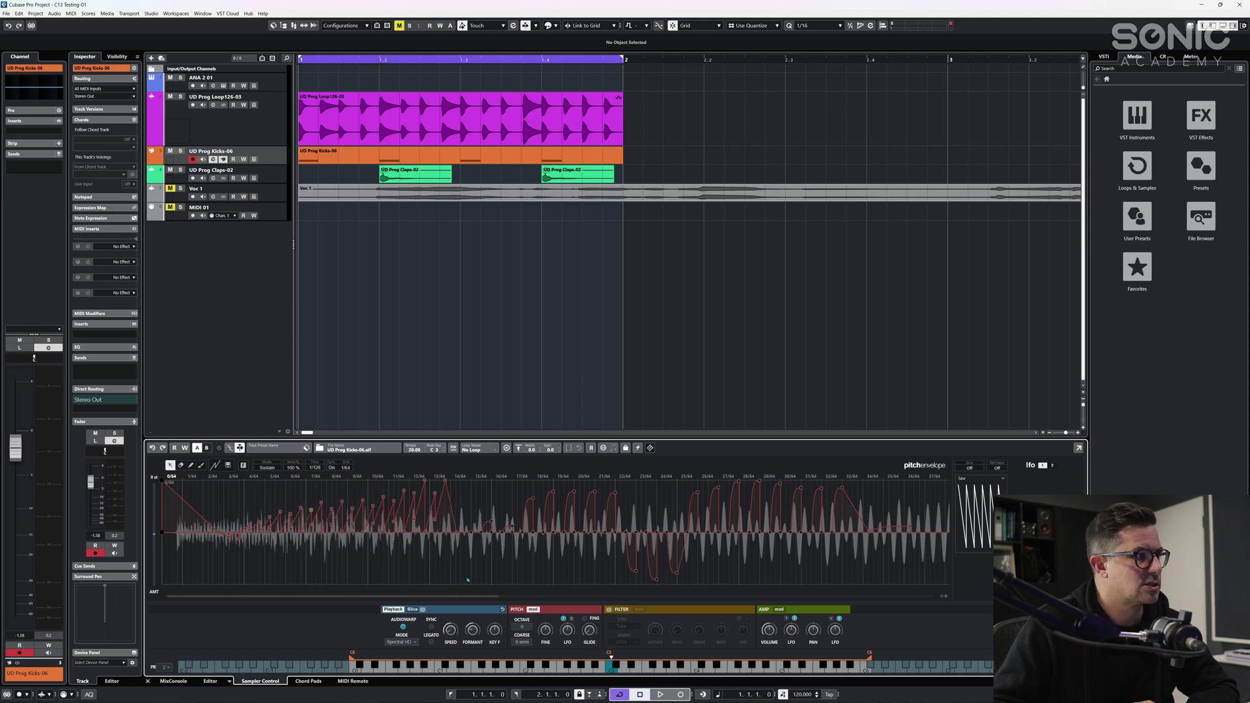
left_click_drag(539, 574, 437, 586)
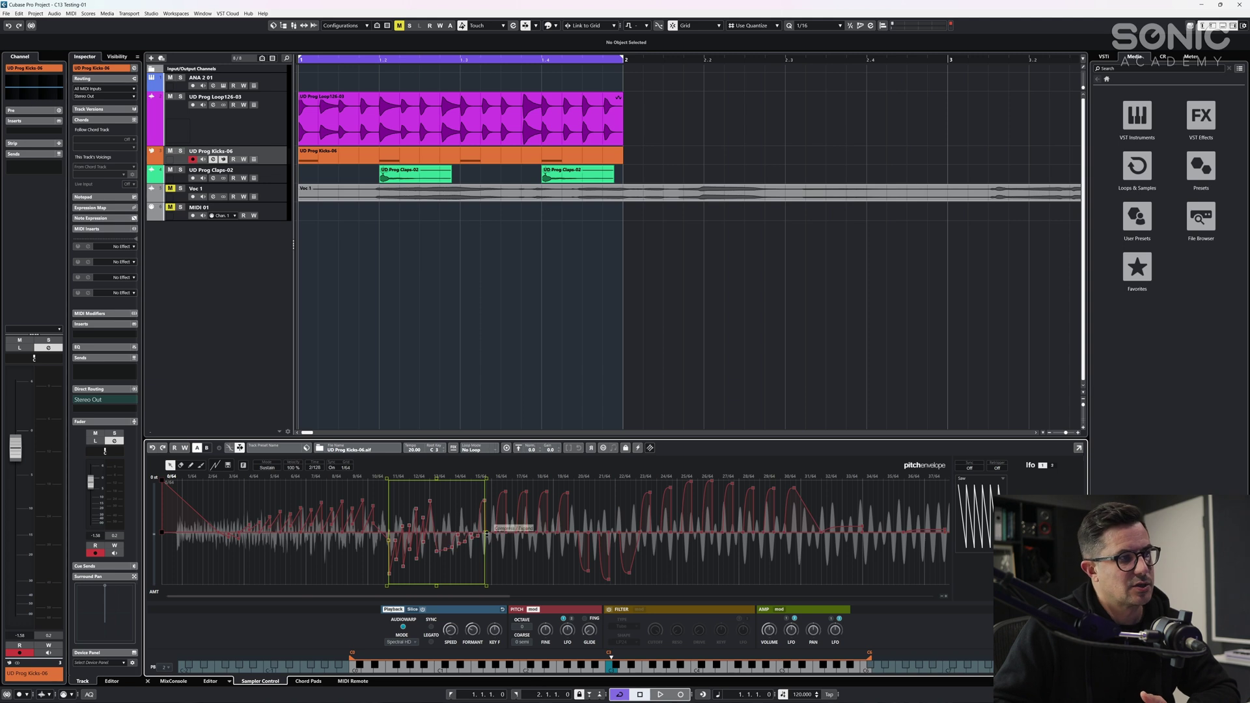
left_click_drag(489, 533, 530, 567)
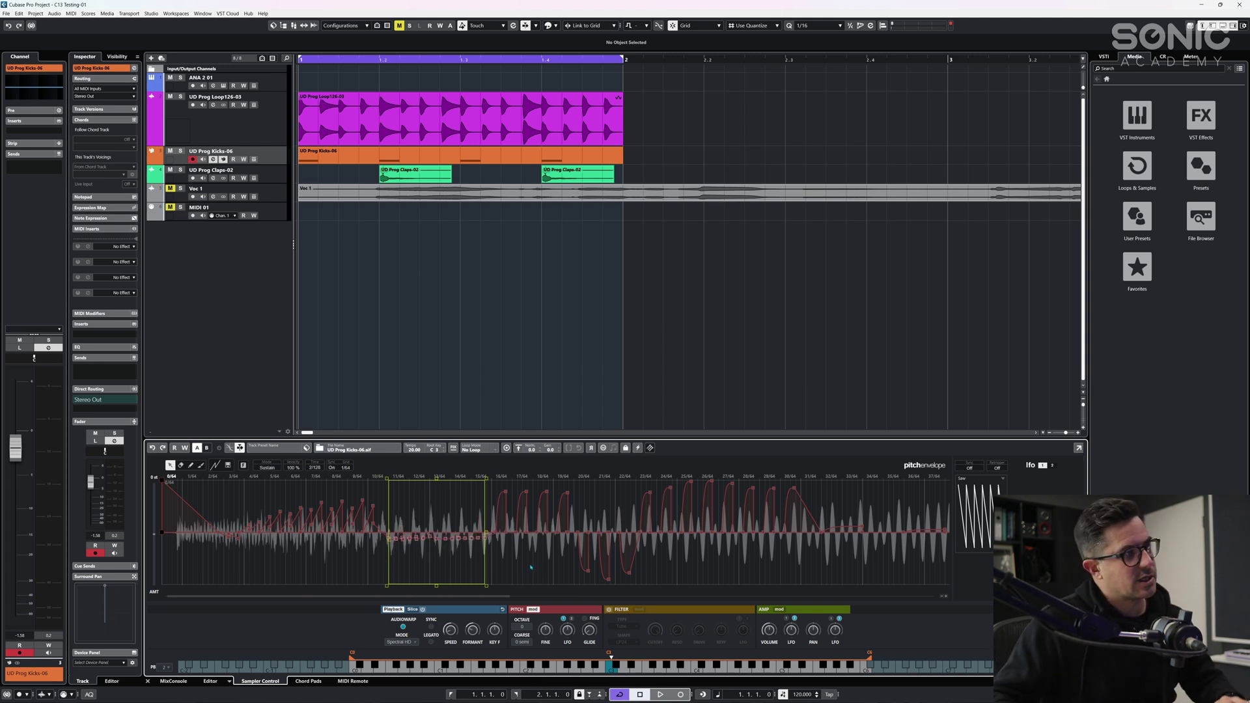
Open the UD Prog Kicks-06 part in the lower-zone Key Editor and enlarge it
double_click(311, 153)
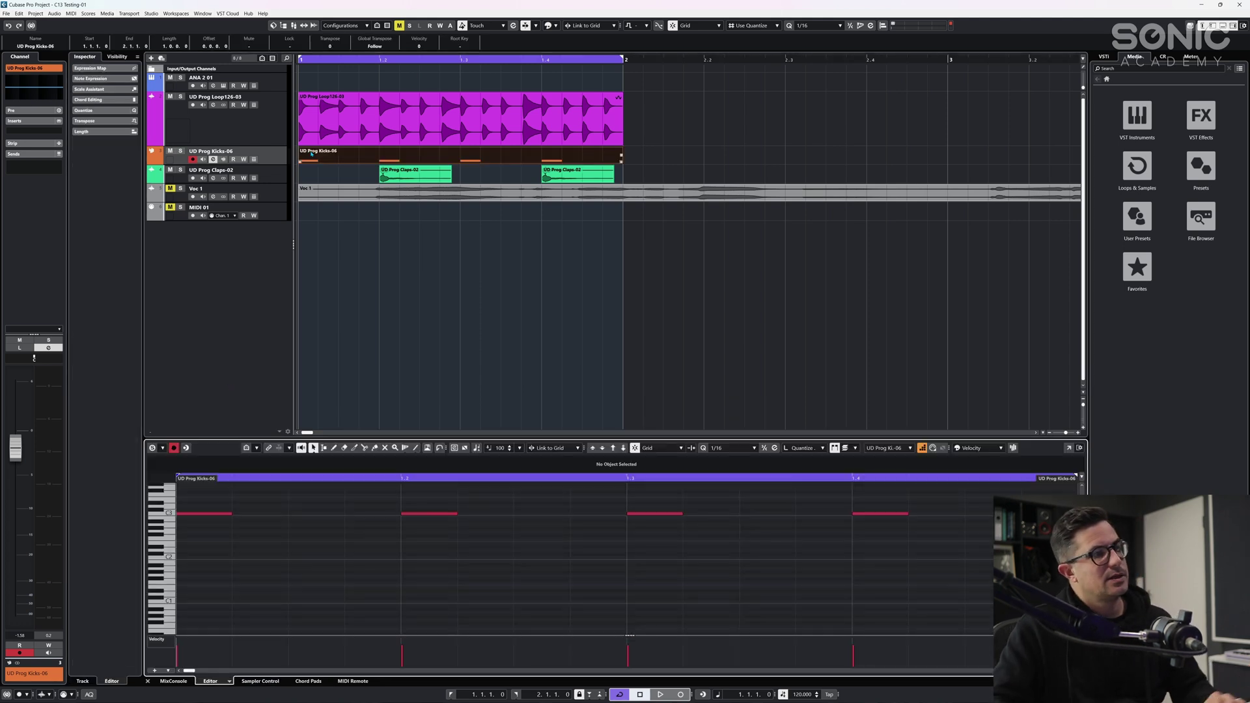
left_click(567, 433)
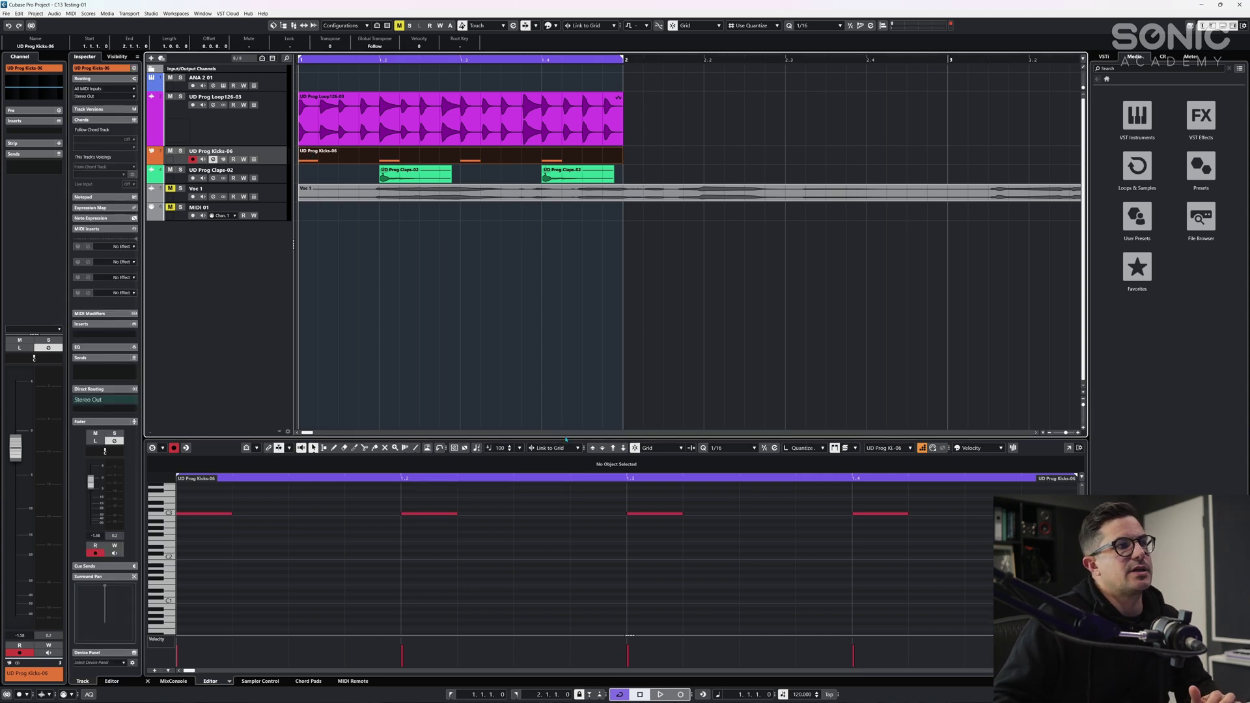
left_click_drag(564, 436, 554, 295)
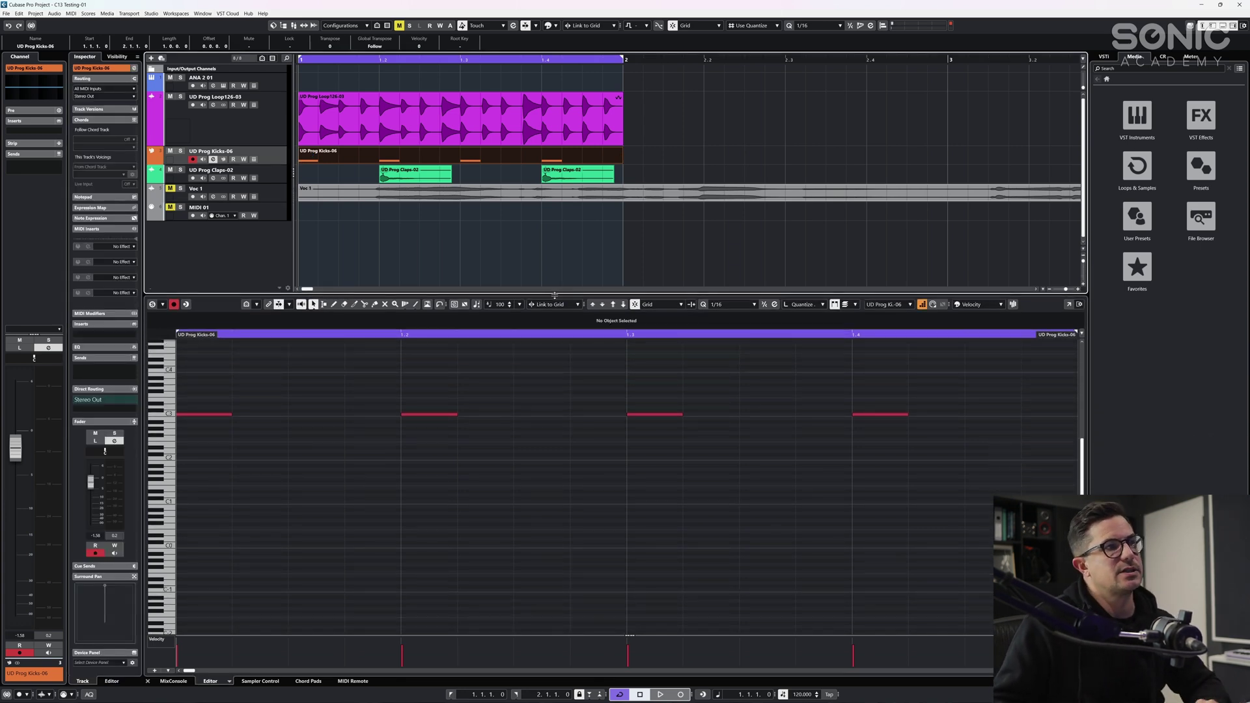
scroll(588, 439, "up", 4)
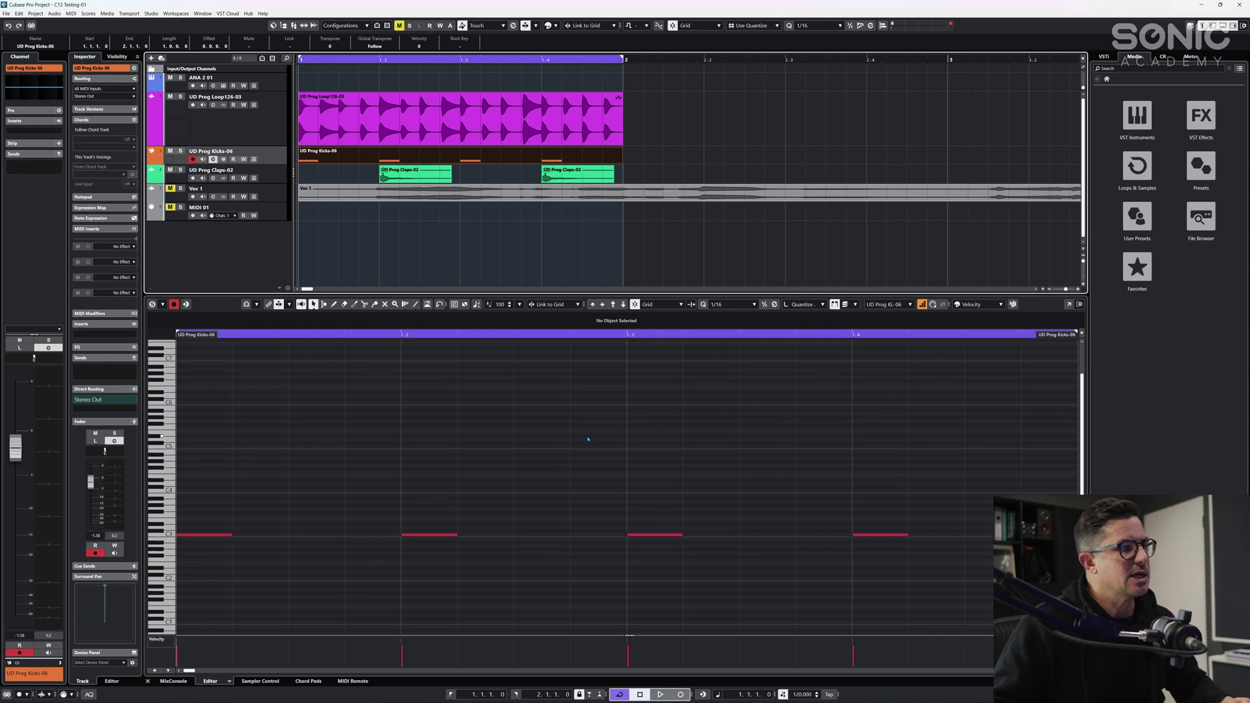
Range-select notes from 1.2.1 to 1.3.3 and shift them one 16th earlier
left_click(323, 304)
left_click(289, 397)
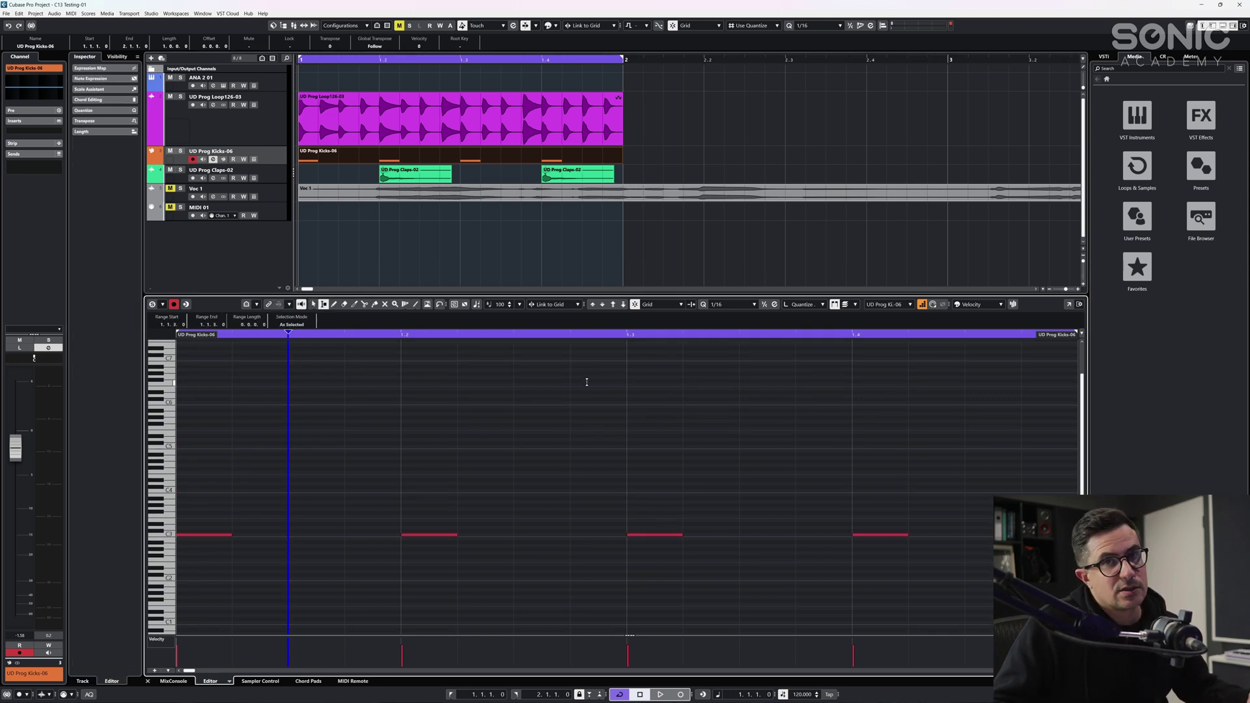
left_click_drag(747, 510, 386, 561)
left_click_drag(684, 528, 597, 540)
left_click(547, 246)
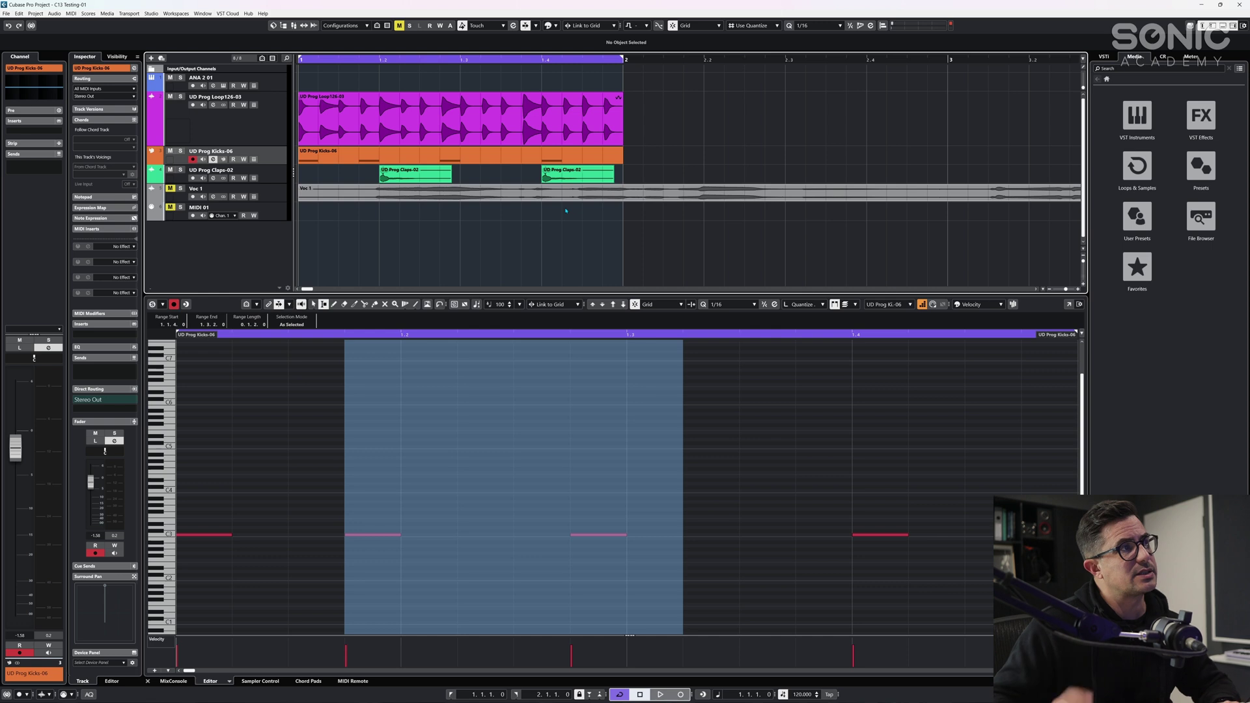
Show Chord Pads, audition Bbmaj7/9/A, Gmin and Gmin7 on ANA 2 01, and check Root Key, keeping C
left_click(309, 682)
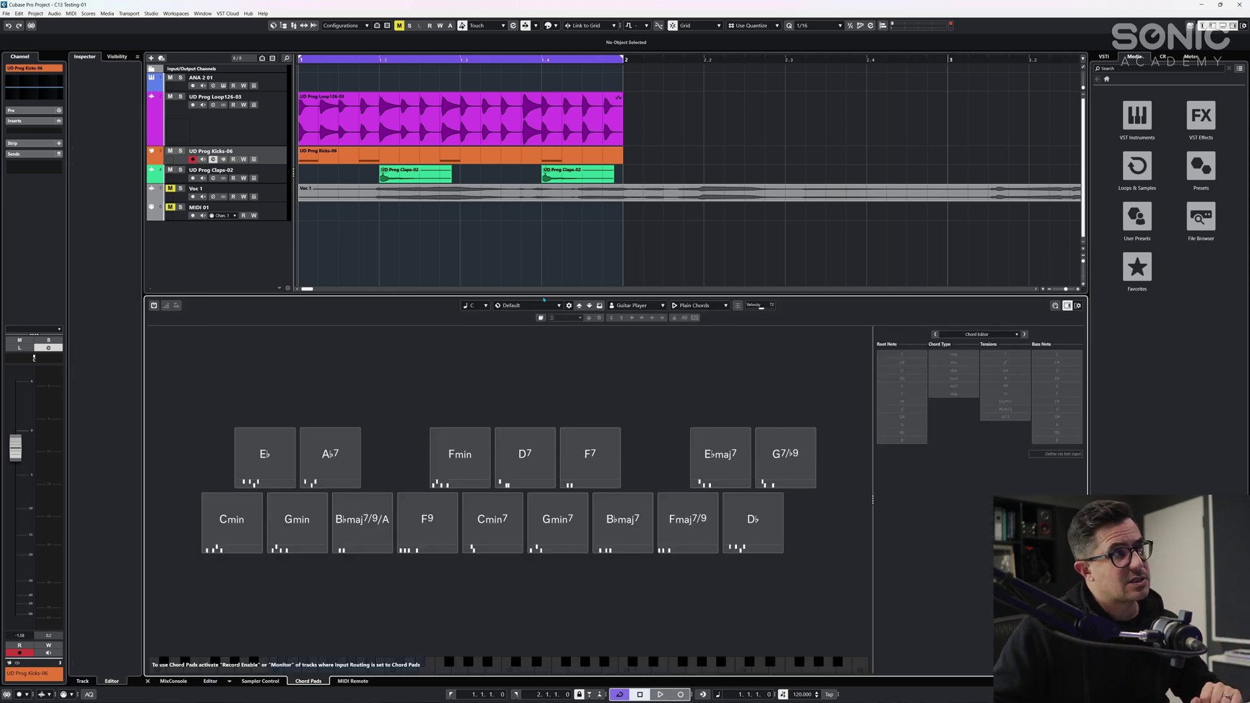
left_click_drag(548, 296, 556, 437)
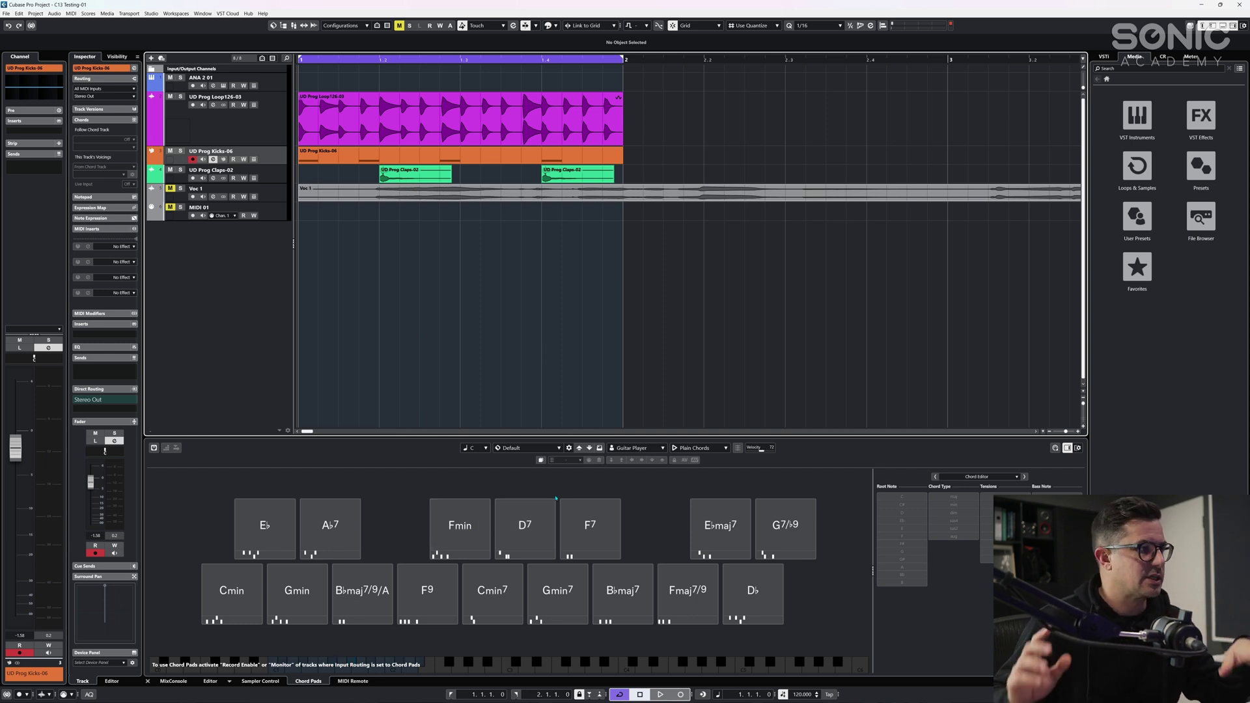
left_click(362, 590)
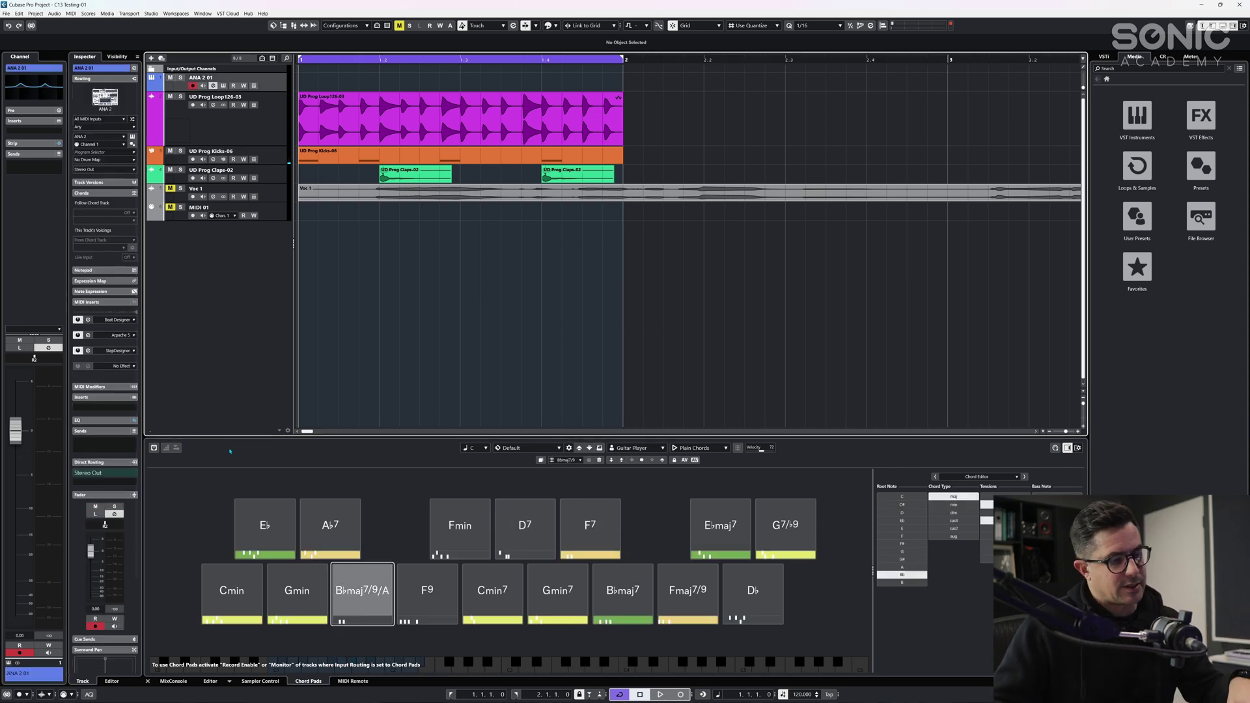
left_click(297, 599)
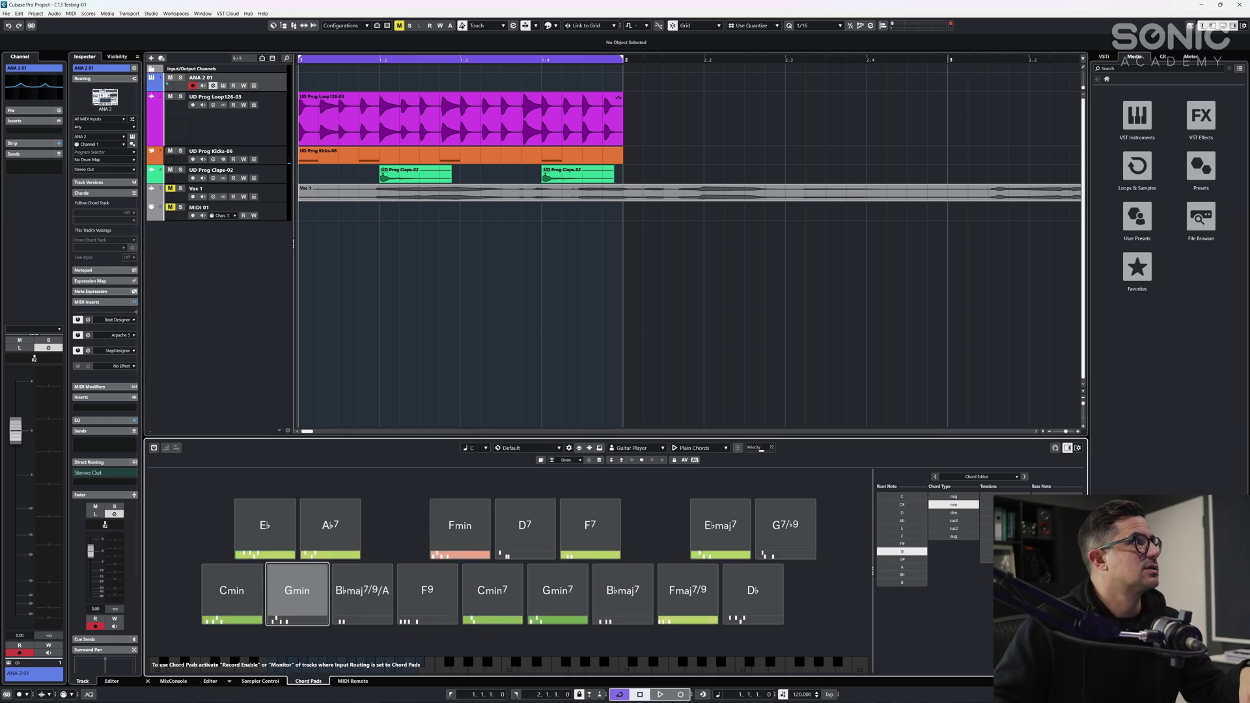
left_click(557, 592)
left_click(472, 448)
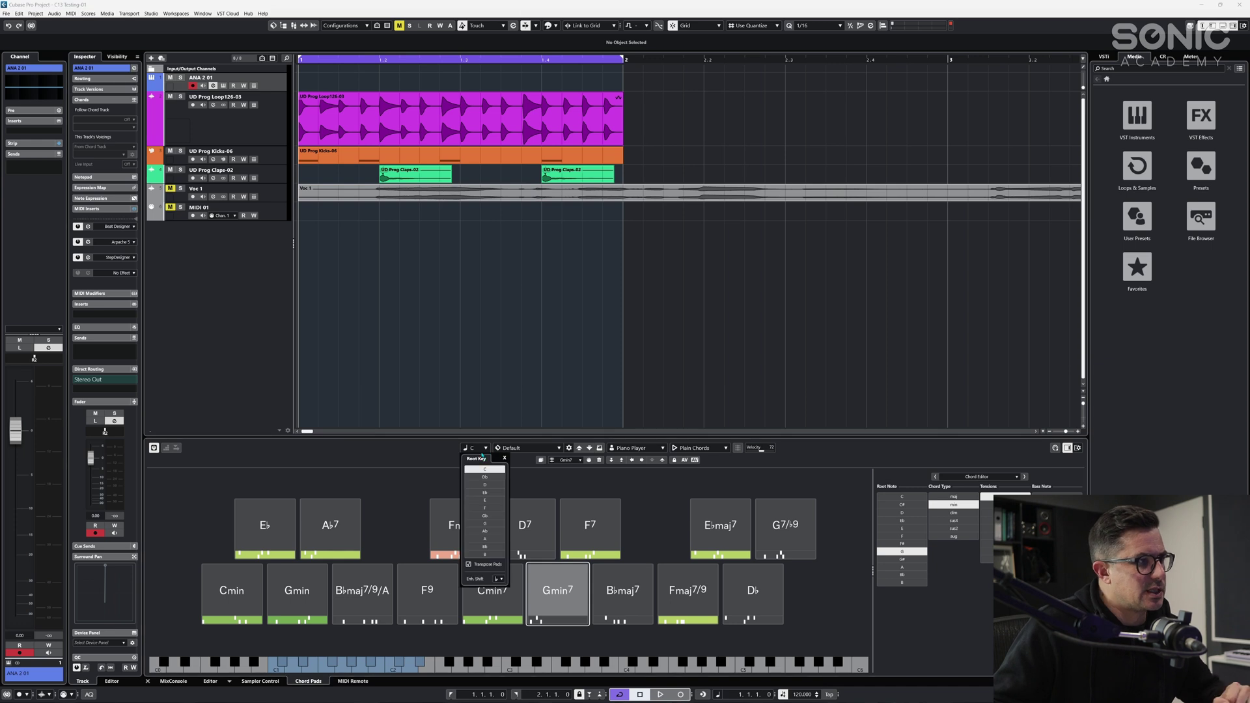
left_click(361, 488)
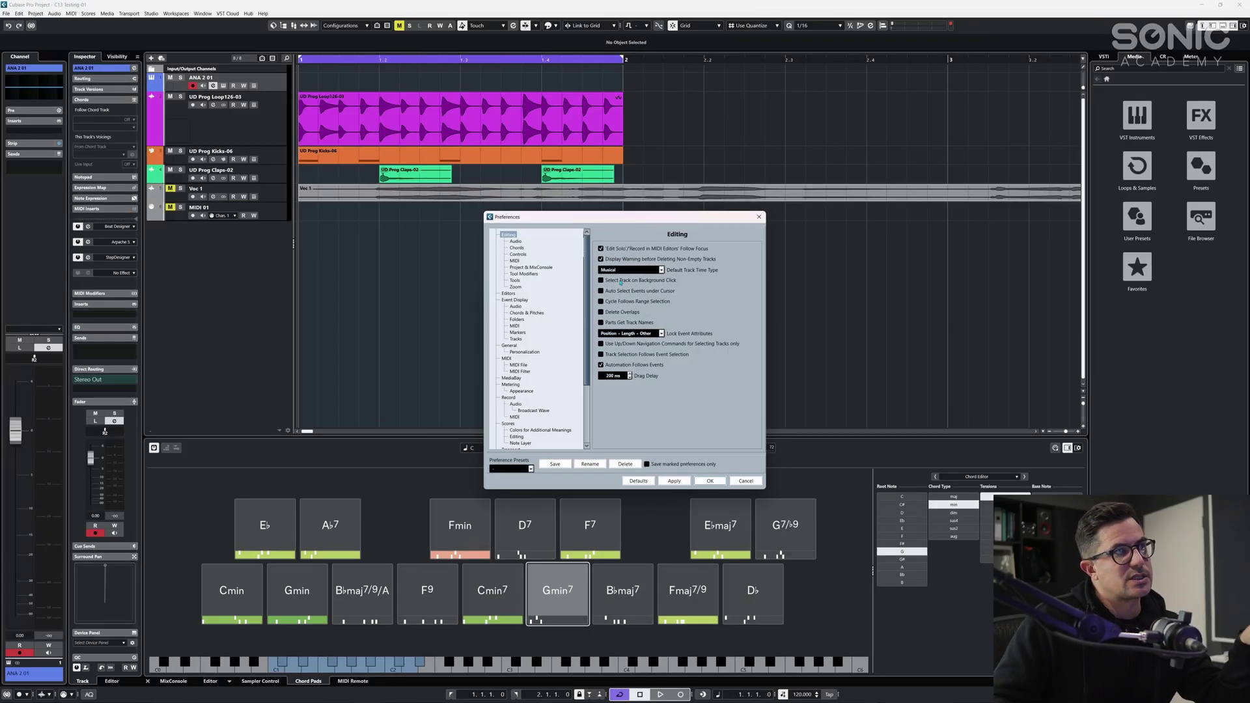
Move Preferences aside, browse the category tree, and review the Editing > Controls page
left_click_drag(602, 221, 492, 214)
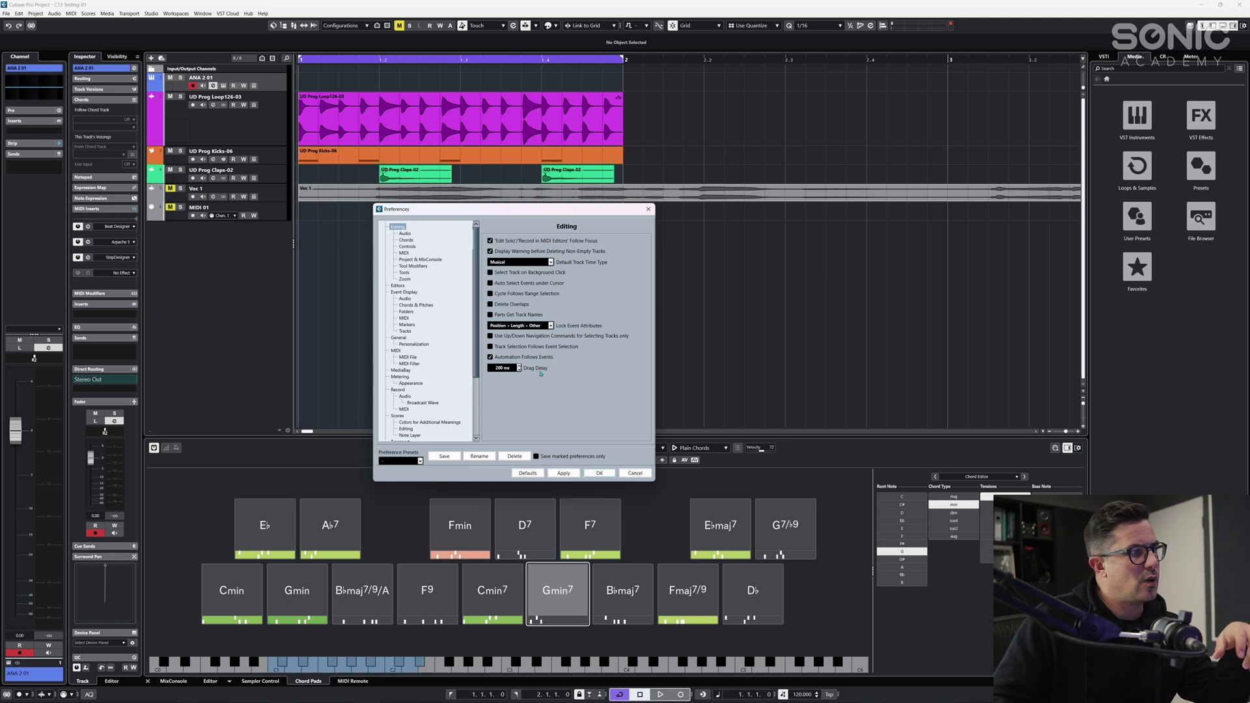
scroll(481, 320, "down", 5)
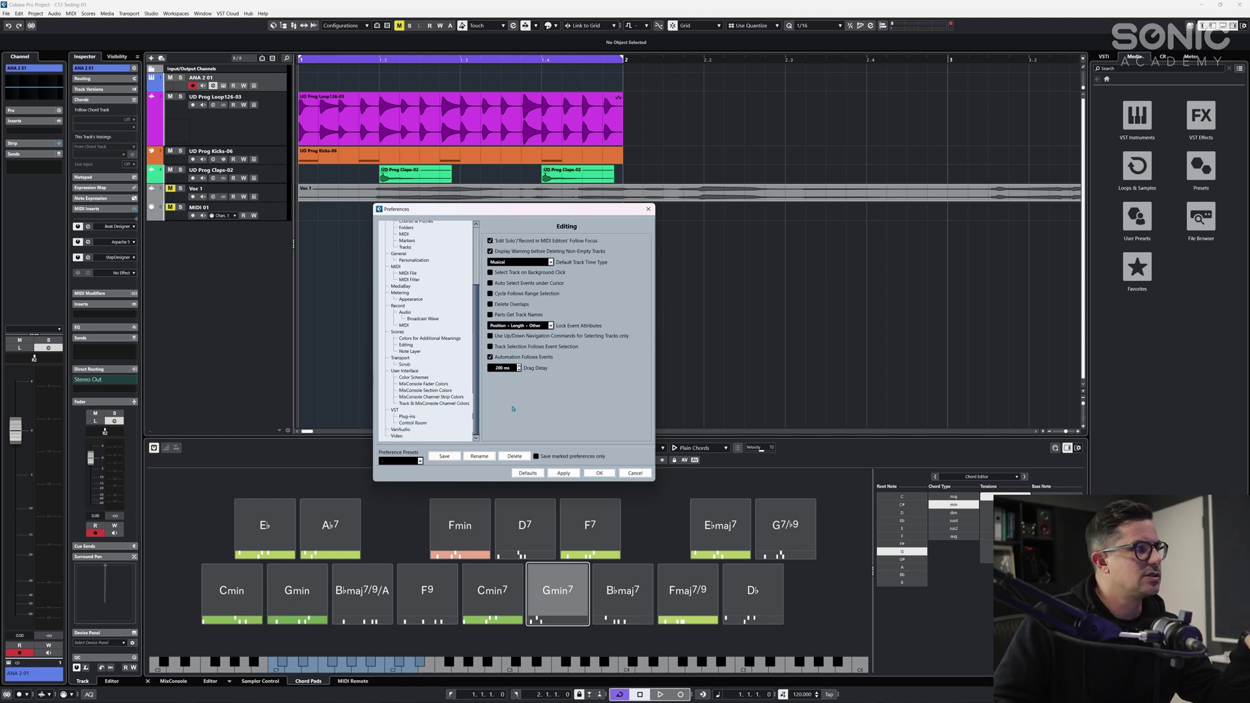
scroll(430, 260, "up", 5)
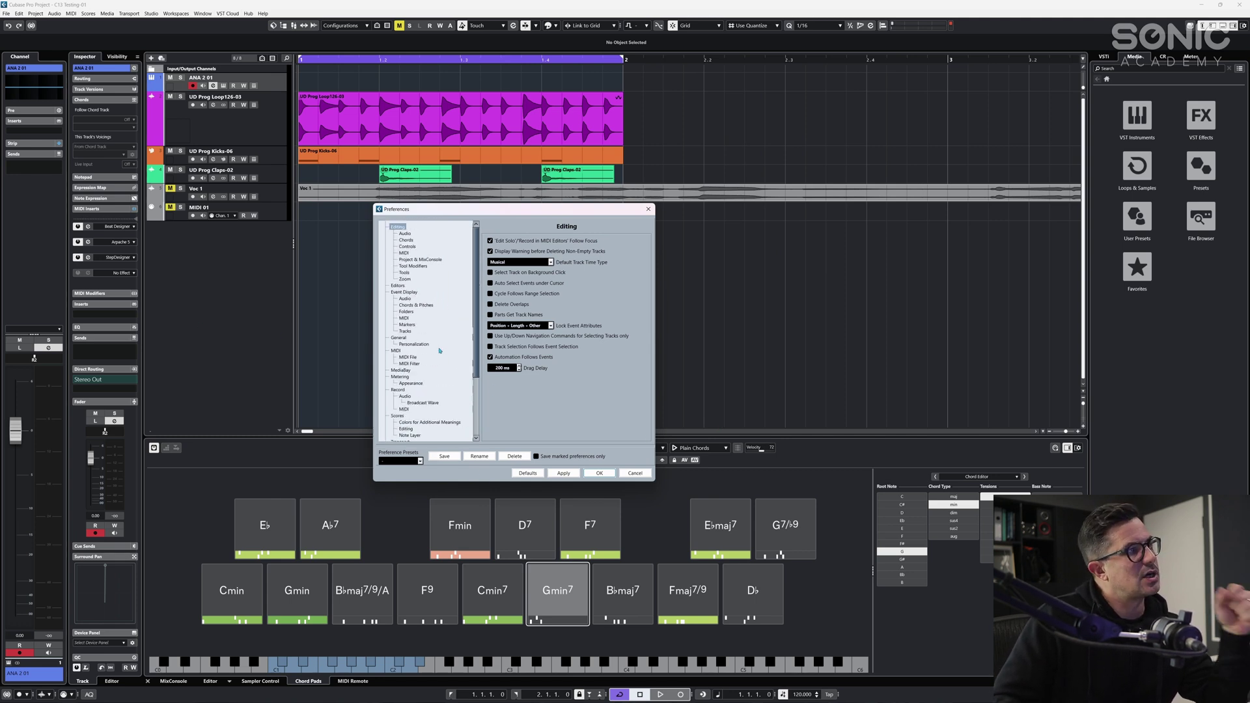
left_click(405, 247)
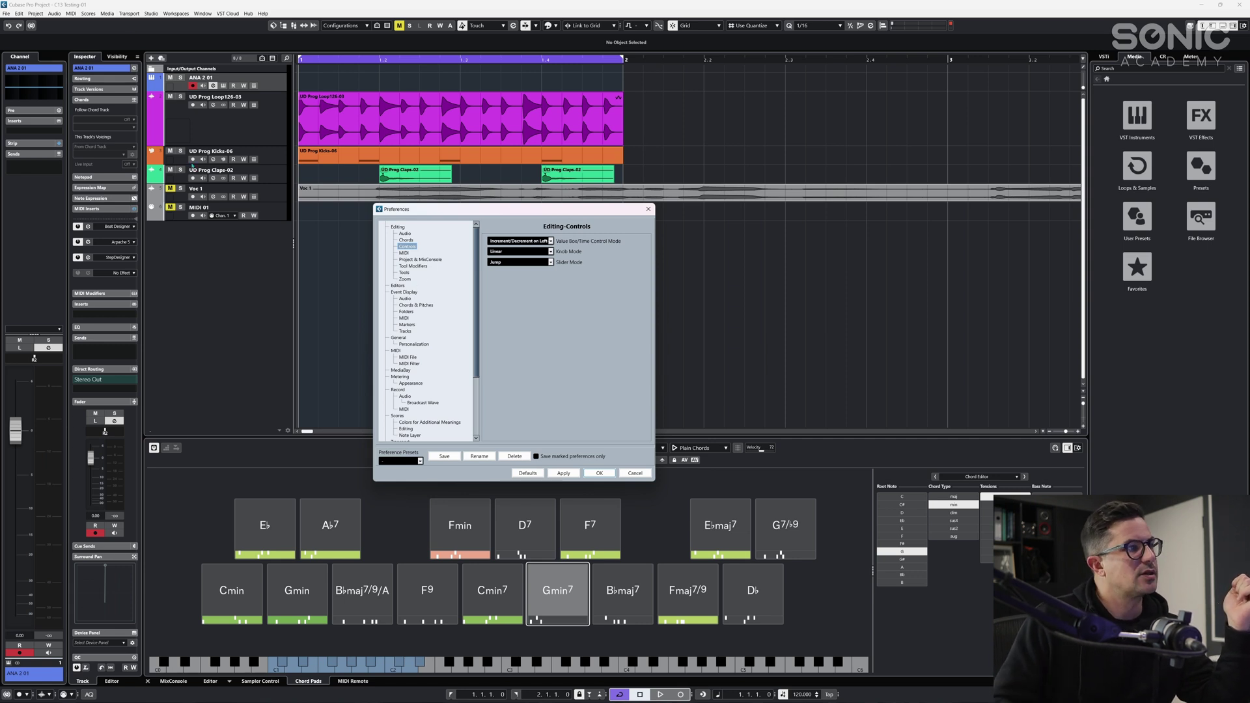
scroll(453, 351, "down", 4)
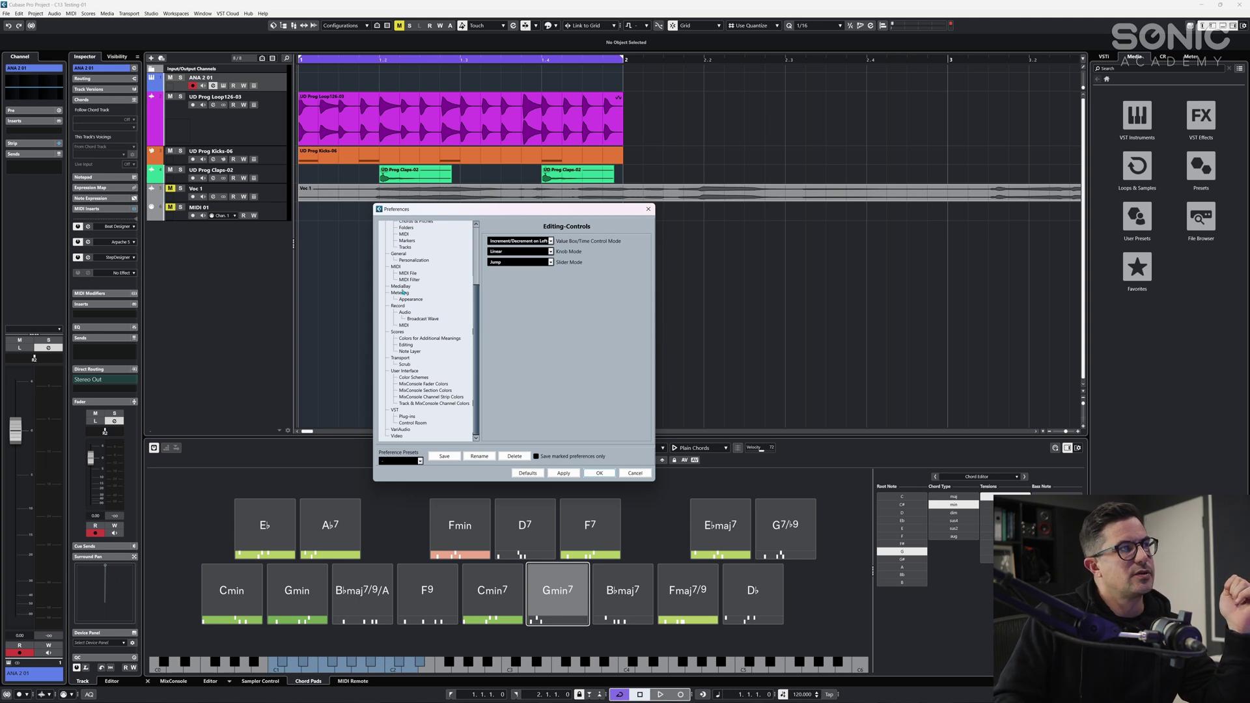
scroll(439, 404, "up", 4)
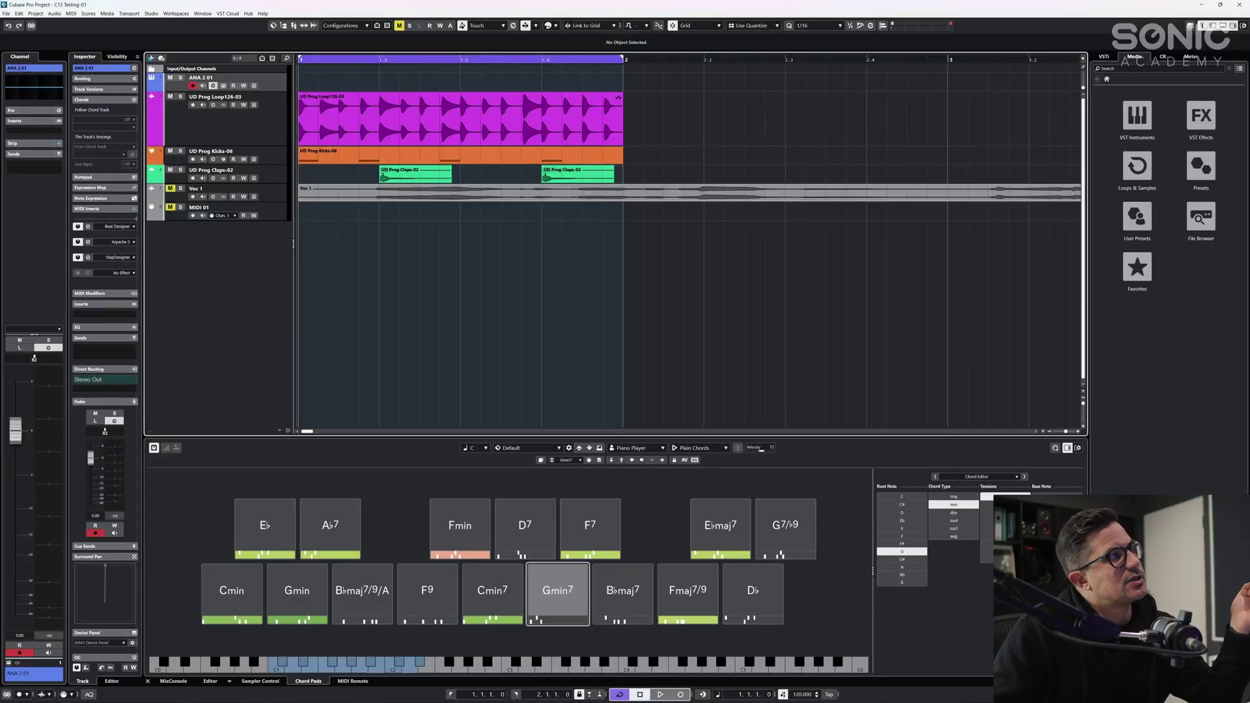
Dismiss the Add Track dialog, then toggle Voc 1's mono/stereo channel configuration and confirm it
left_click(151, 58)
left_click_drag(584, 252, 350, 212)
key("Escape")
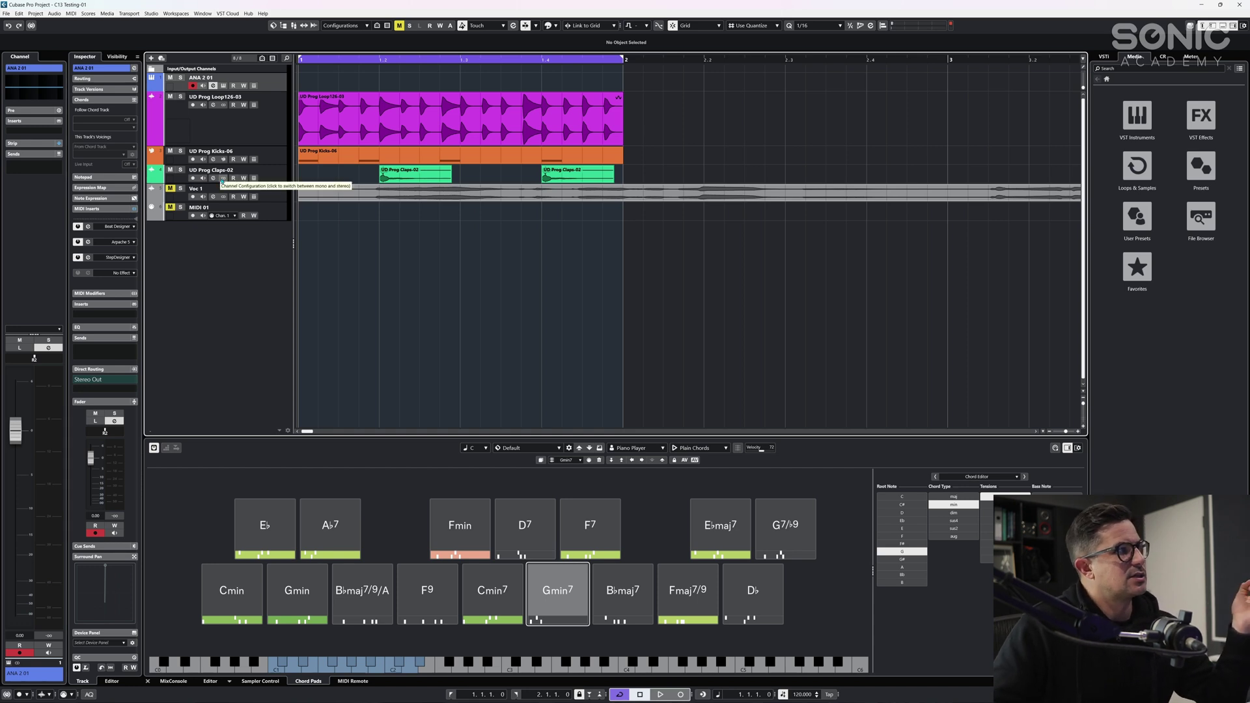
left_click(222, 178)
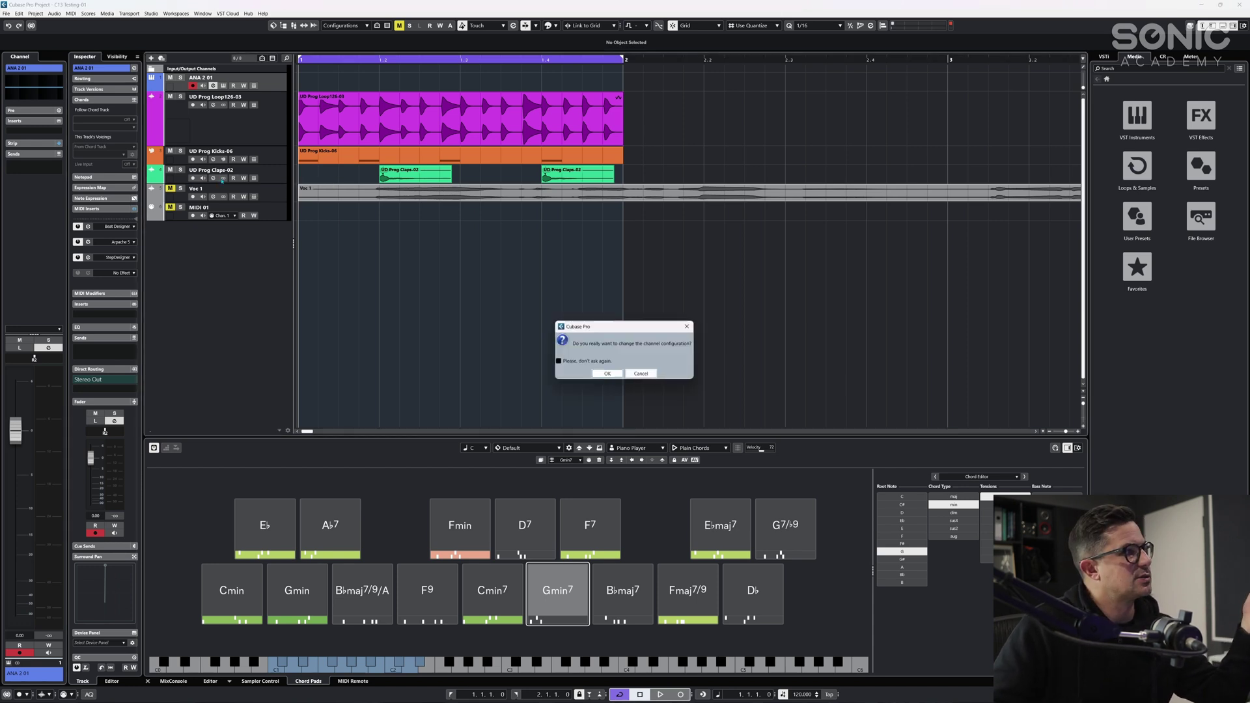
left_click(608, 375)
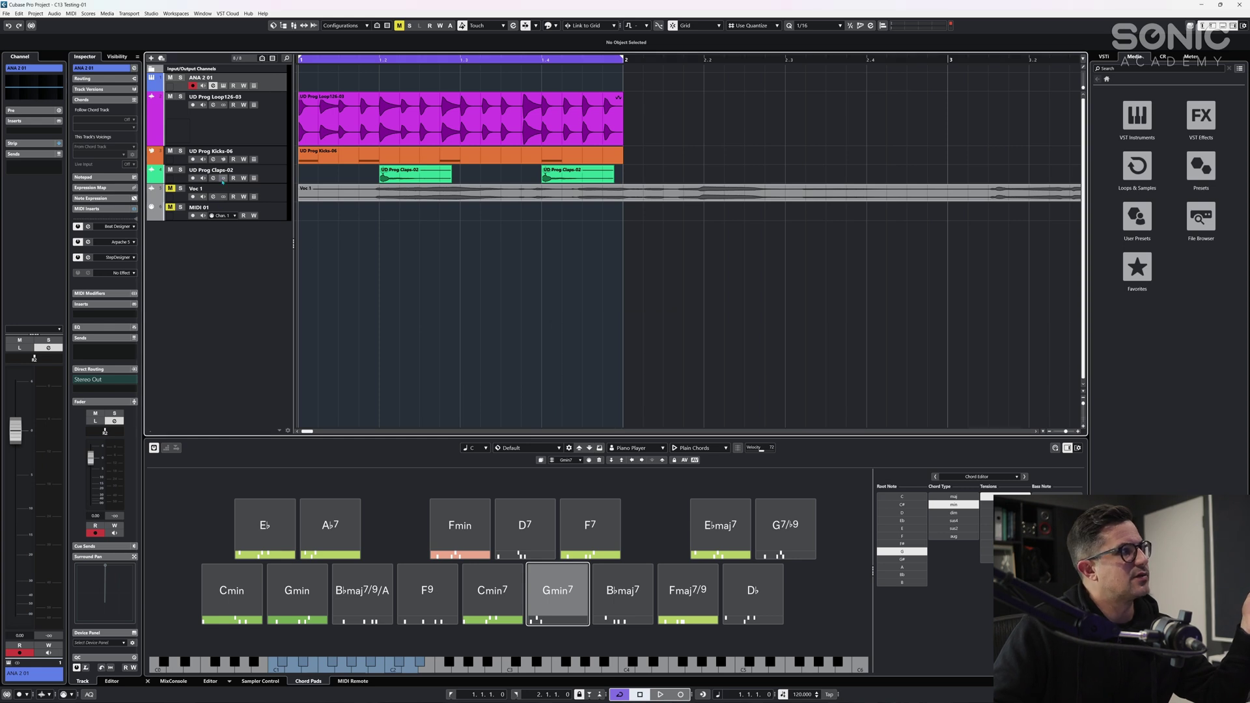